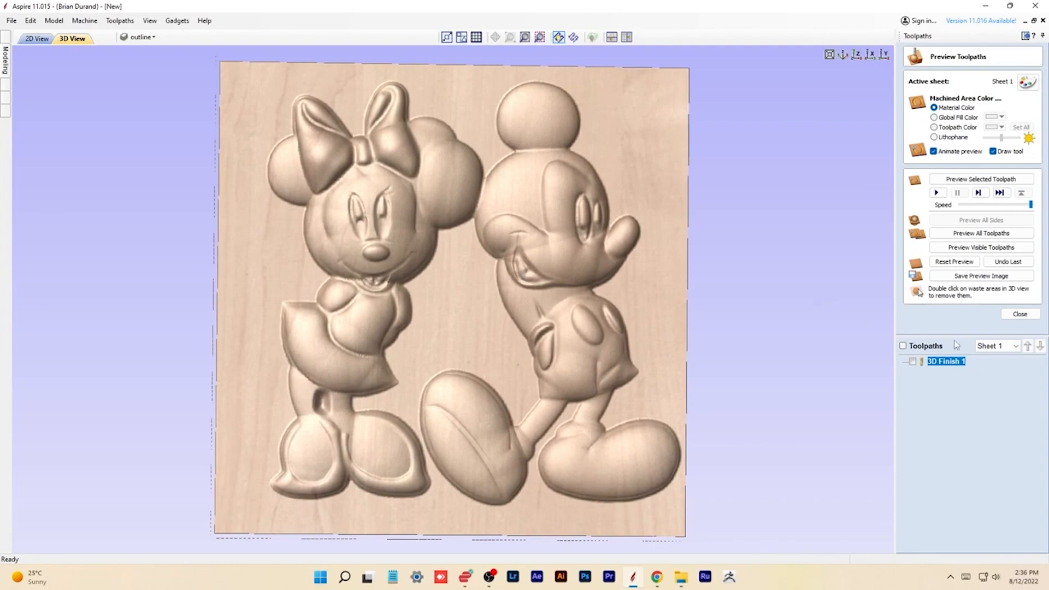
pyautogui.click(980, 277)
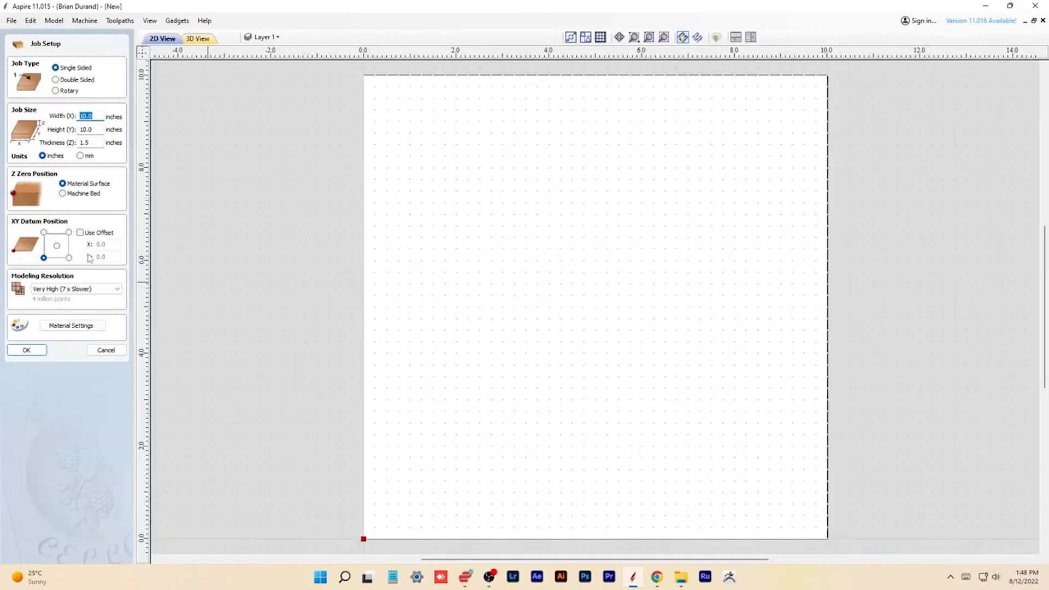
# Create the single-sided 10 x 10 inch job, 1.5 inches thick, and import mickey.jpg from the mickey mouse folder in Downloads
pyautogui.click(42, 352)
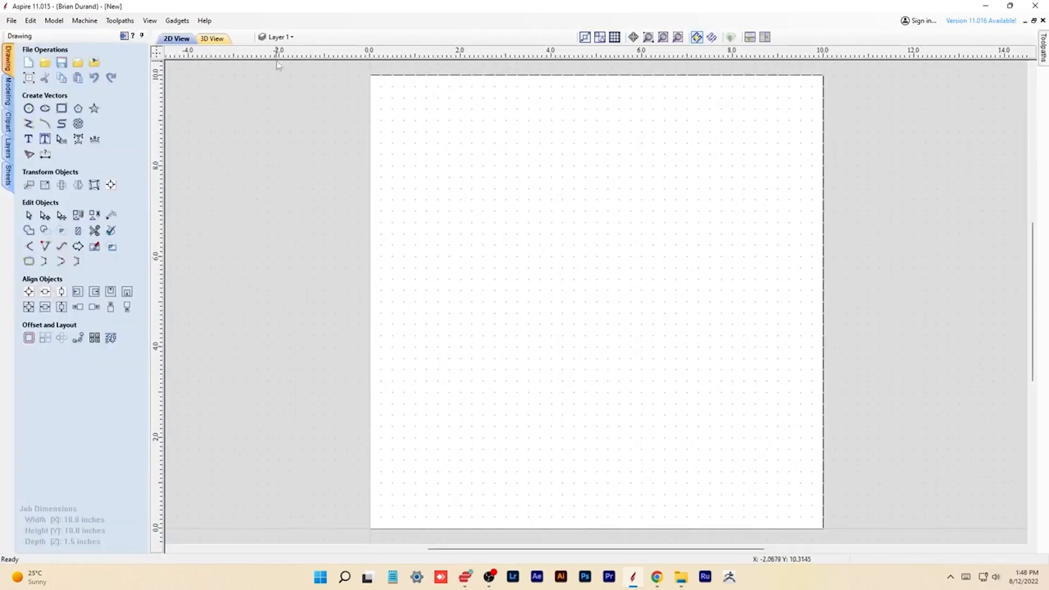
pyautogui.click(96, 63)
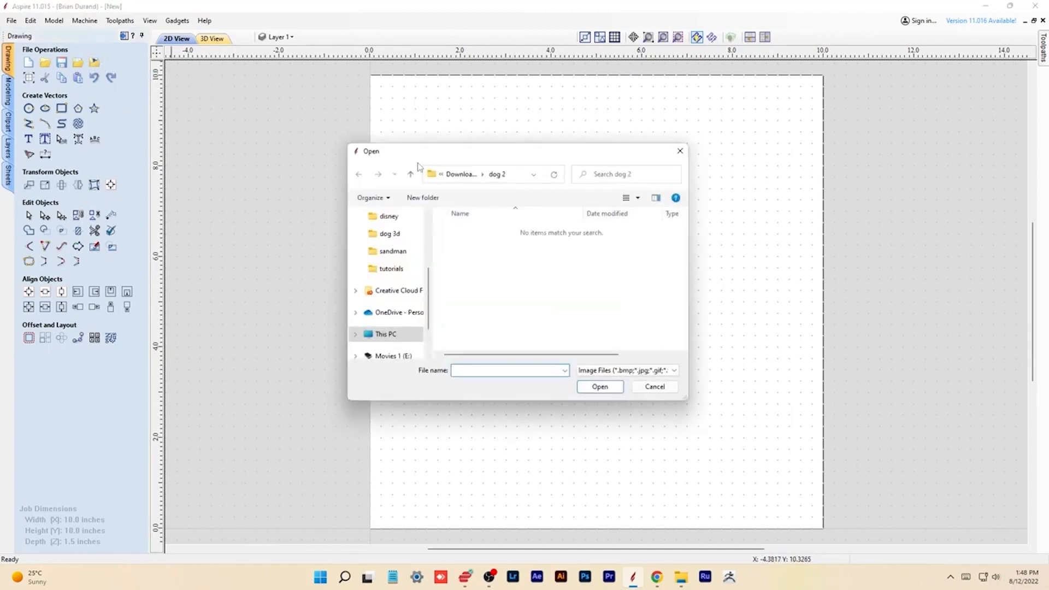
pyautogui.click(460, 174)
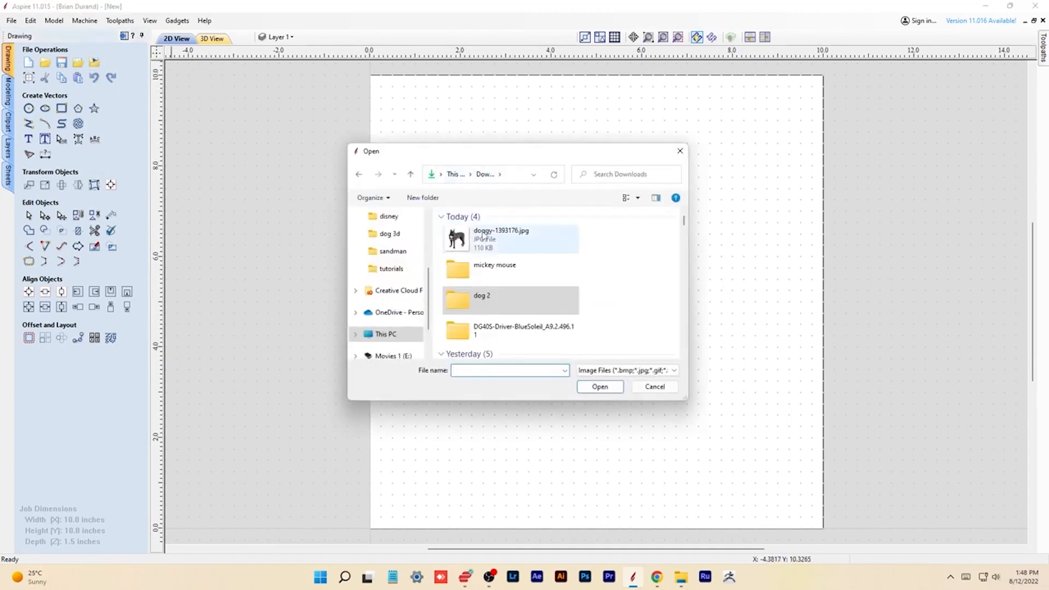
pyautogui.doubleClick(492, 270)
pyautogui.click(494, 268)
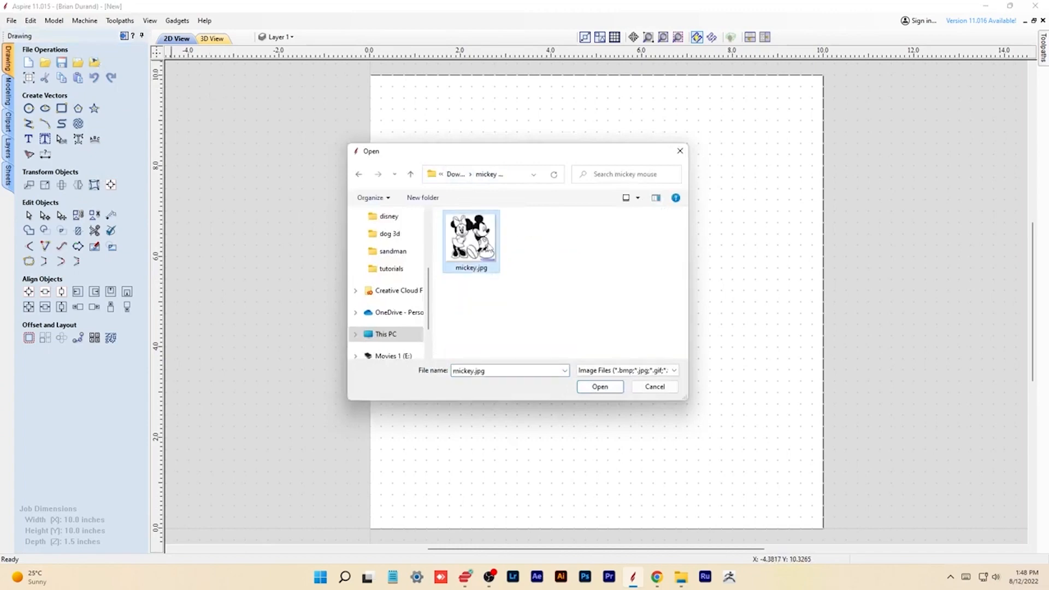
pyautogui.press('Return')
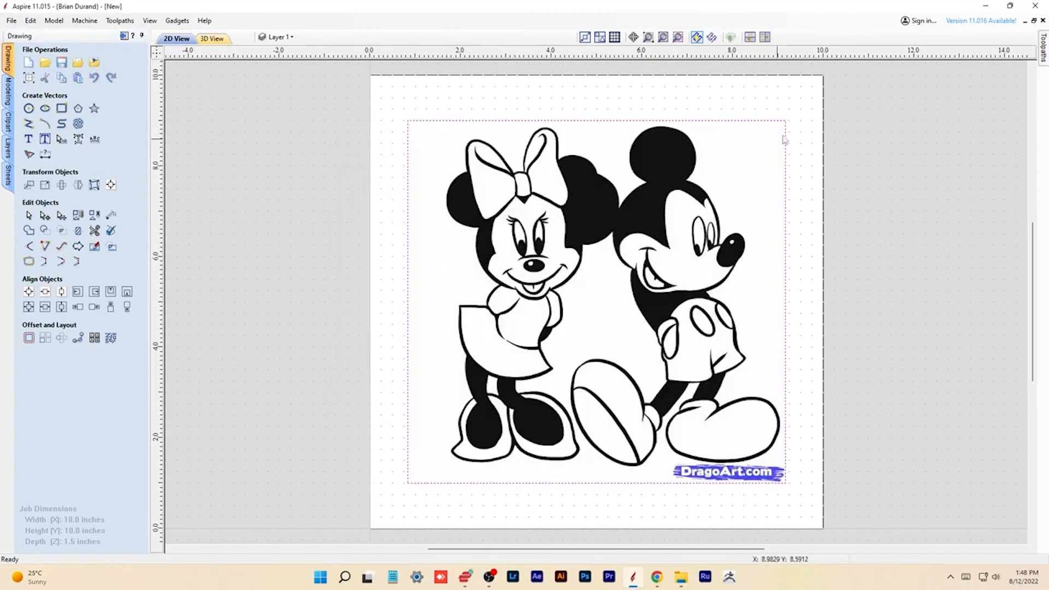
# Scale the imported picture to a width of 10 inches, keeping width and height linked
pyautogui.click(45, 185)
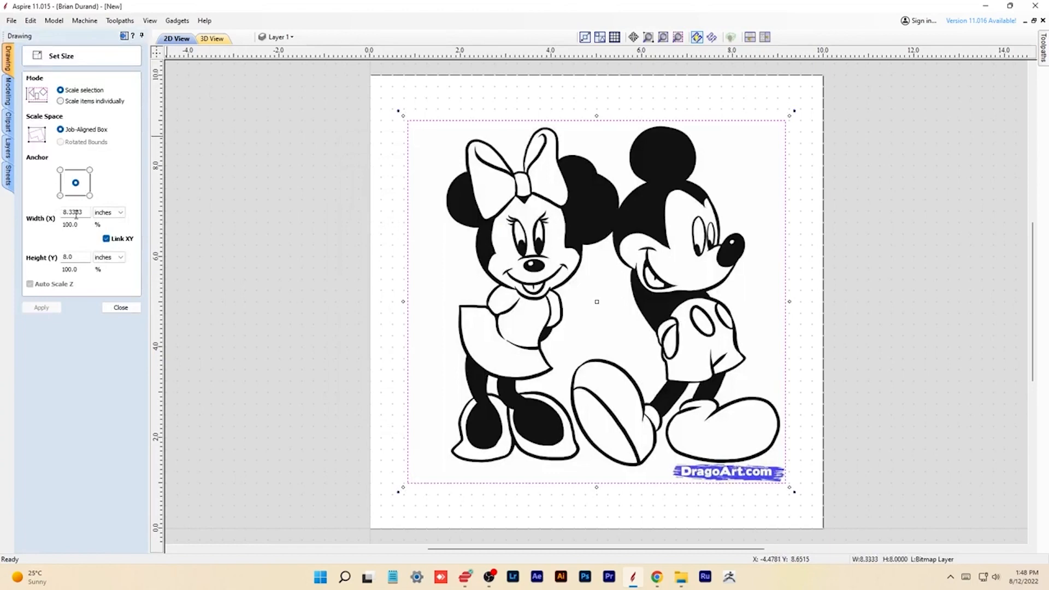
pyautogui.moveTo(86, 213); pyautogui.dragTo(38, 205)
pyautogui.write('10')
pyautogui.click(41, 307)
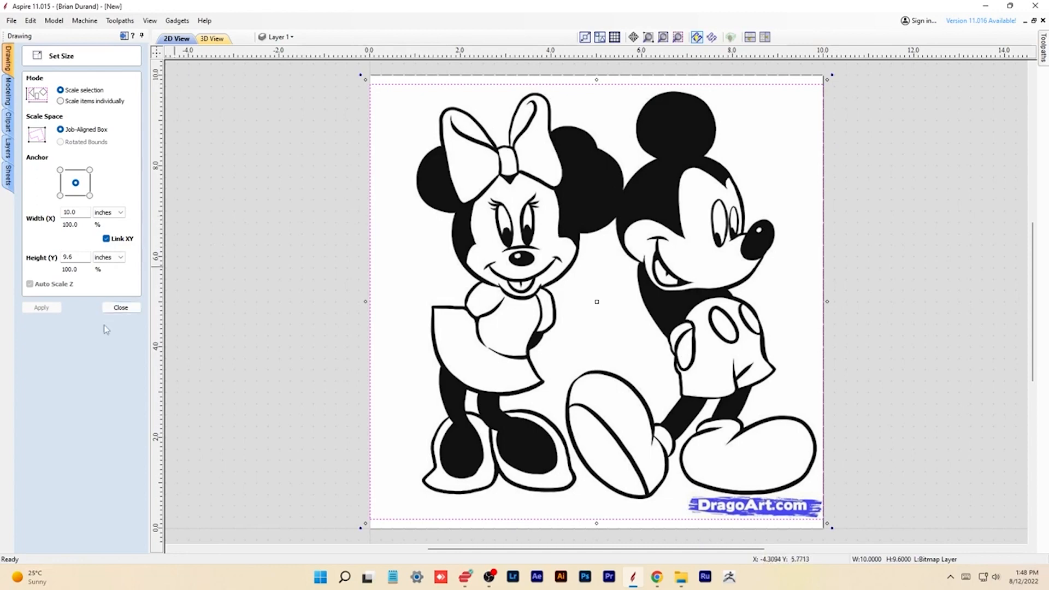
pyautogui.click(119, 307)
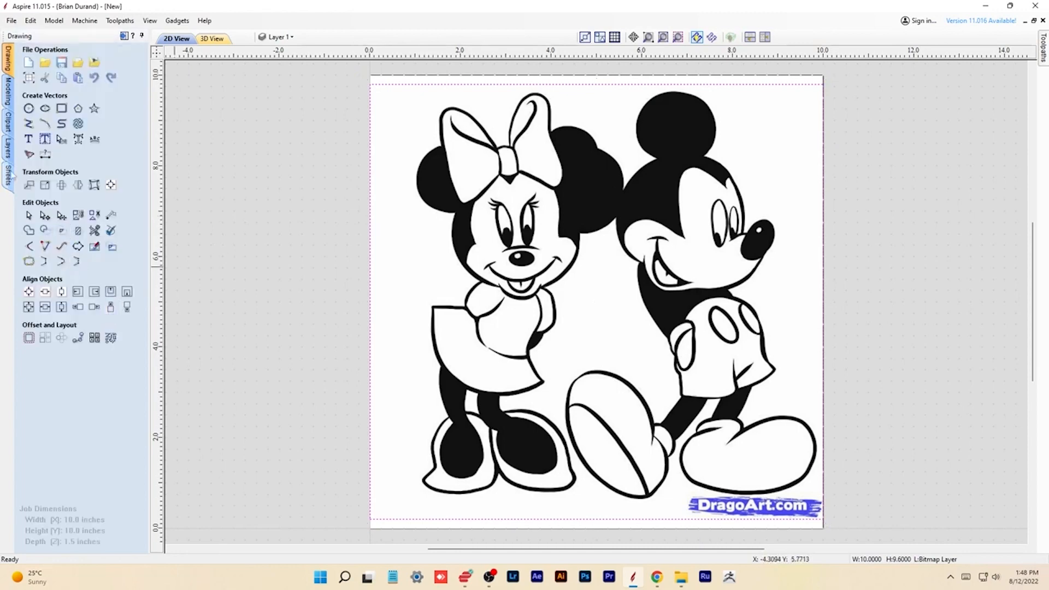
# Trace the picture into vectors in black and white with a 0.50 threshold, and hide the Bitmap Layer
pyautogui.click(29, 154)
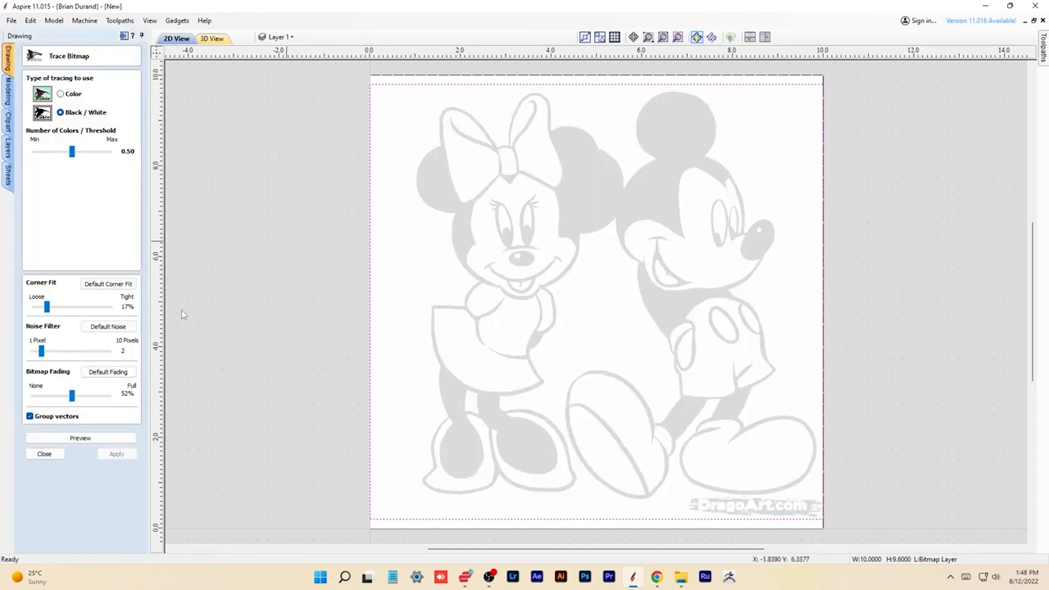
pyautogui.click(95, 437)
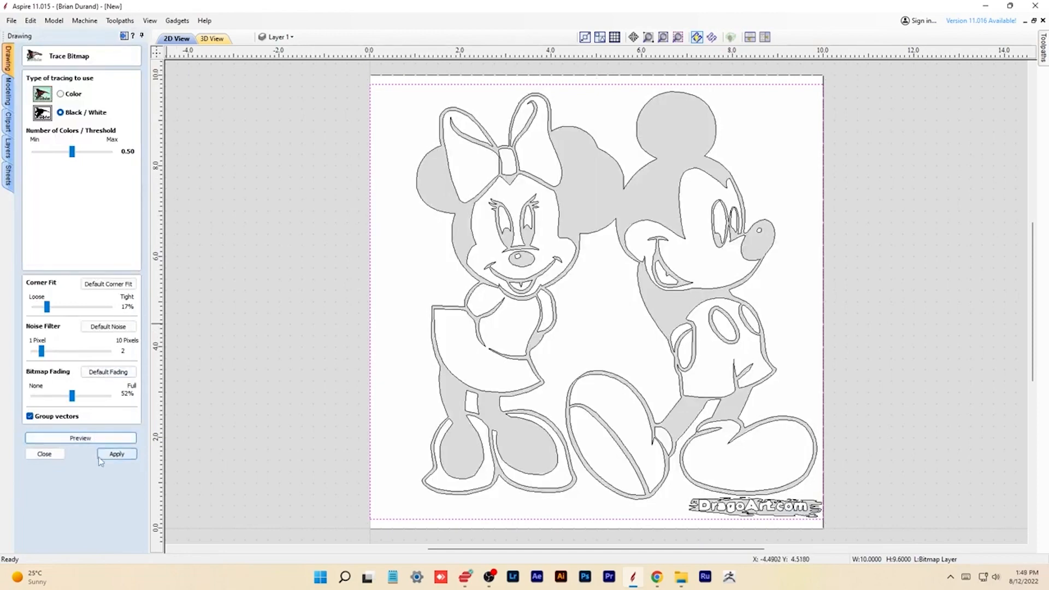
pyautogui.click(108, 456)
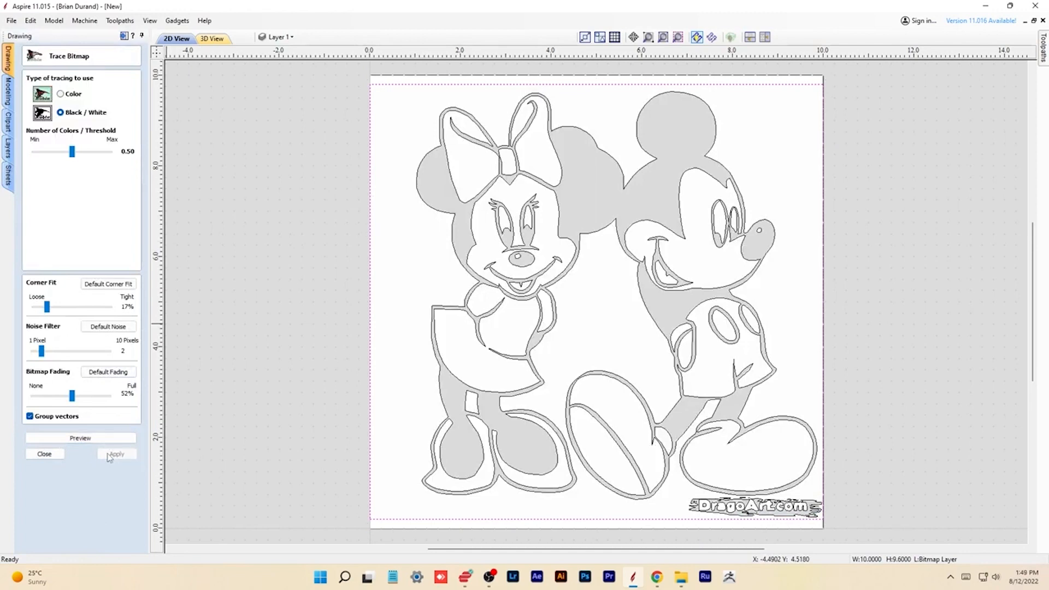
pyautogui.click(60, 458)
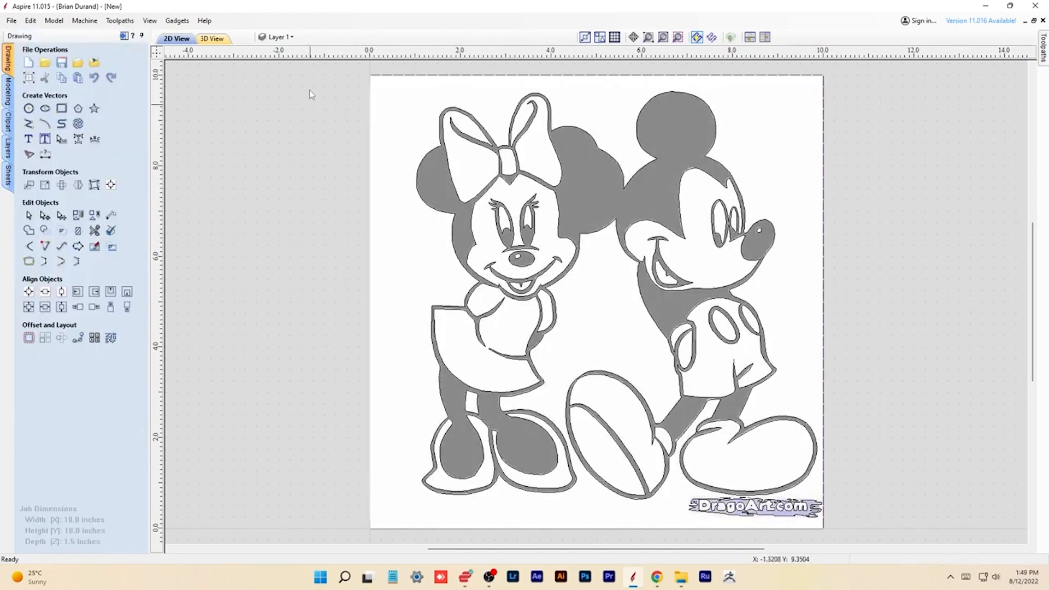
pyautogui.click(280, 37)
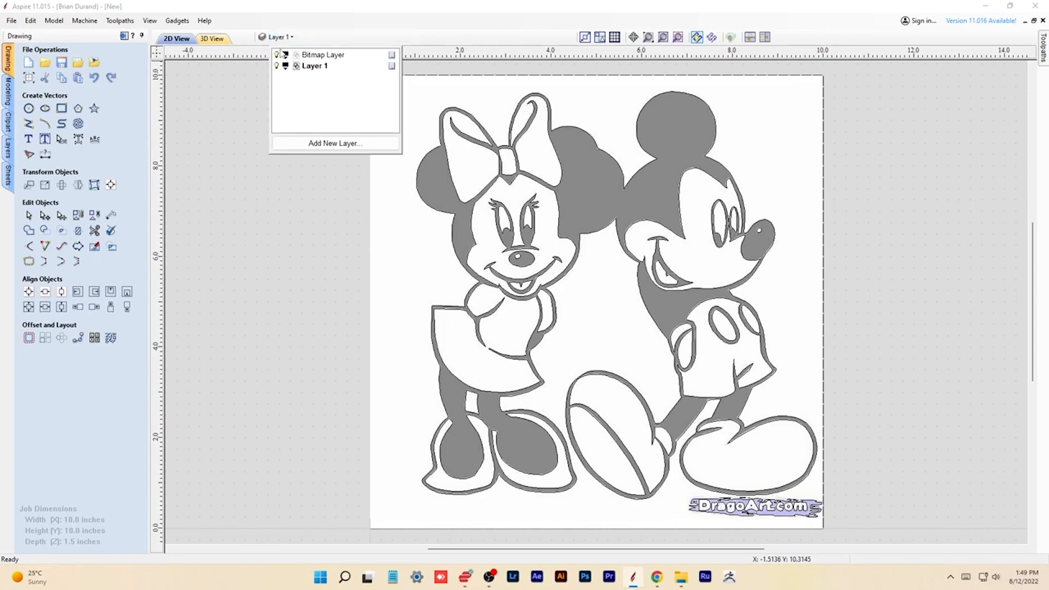
pyautogui.click(277, 55)
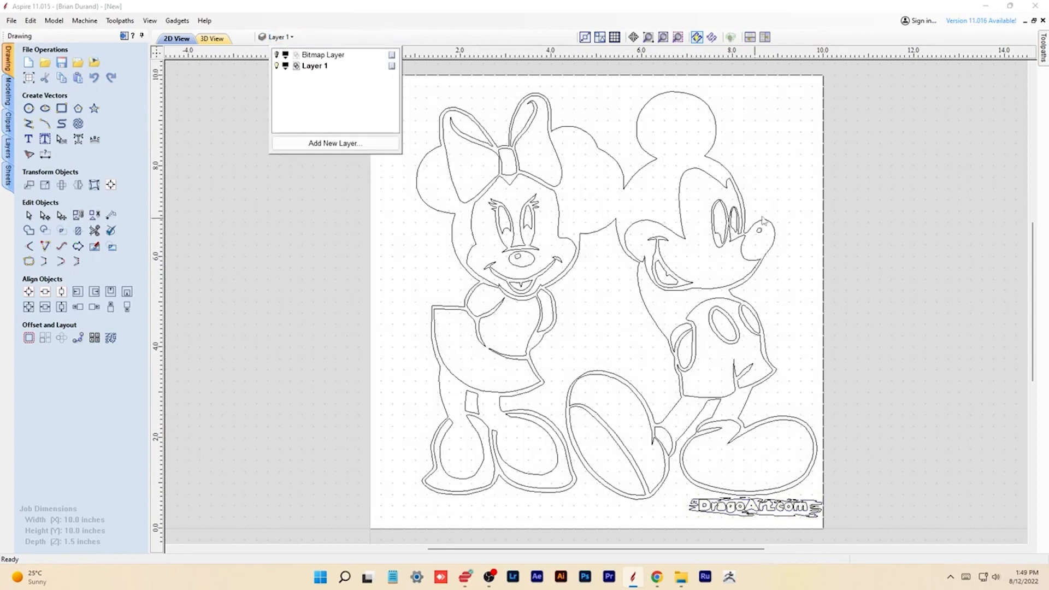
# Ungroup the traced vectors back onto their original object layers
pyautogui.scroll(1, 825, 331)
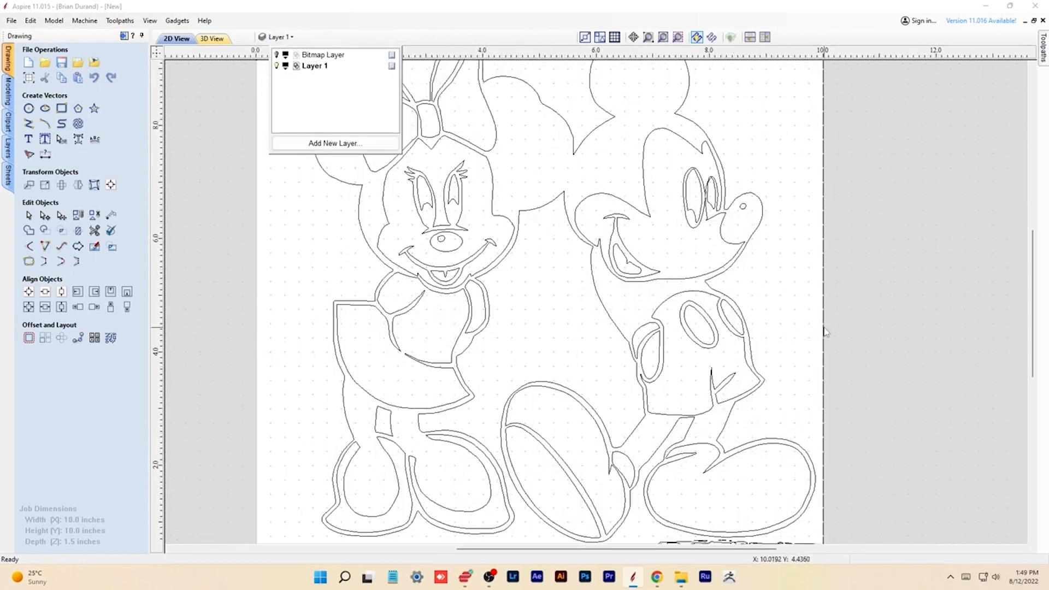
pyautogui.moveTo(788, 328); pyautogui.dragTo(788, 229, button='middle')
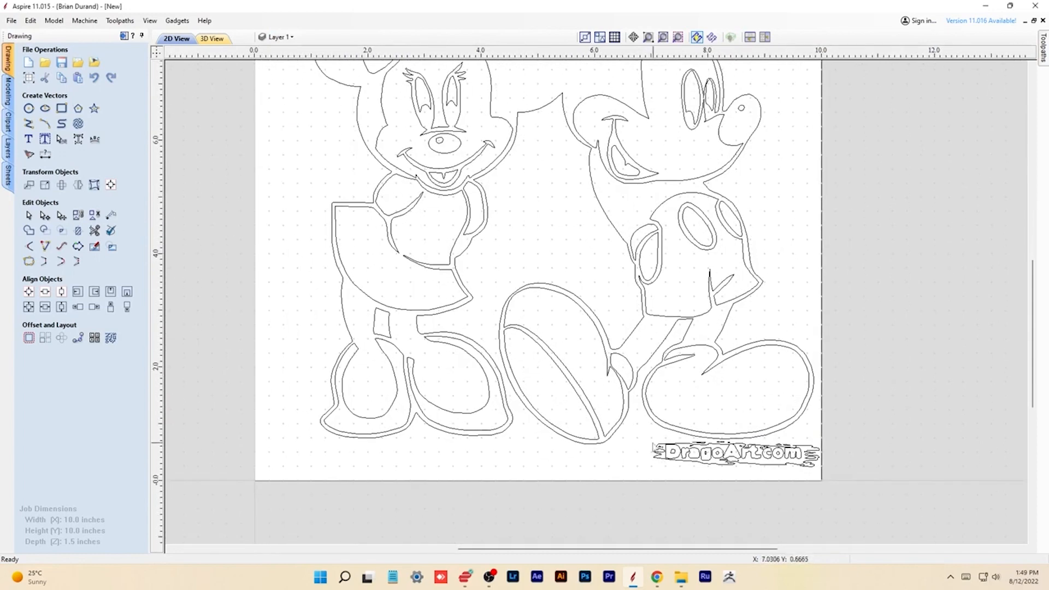
pyautogui.moveTo(649, 439); pyautogui.dragTo(808, 476)
pyautogui.moveTo(818, 480); pyautogui.dragTo(655, 430)
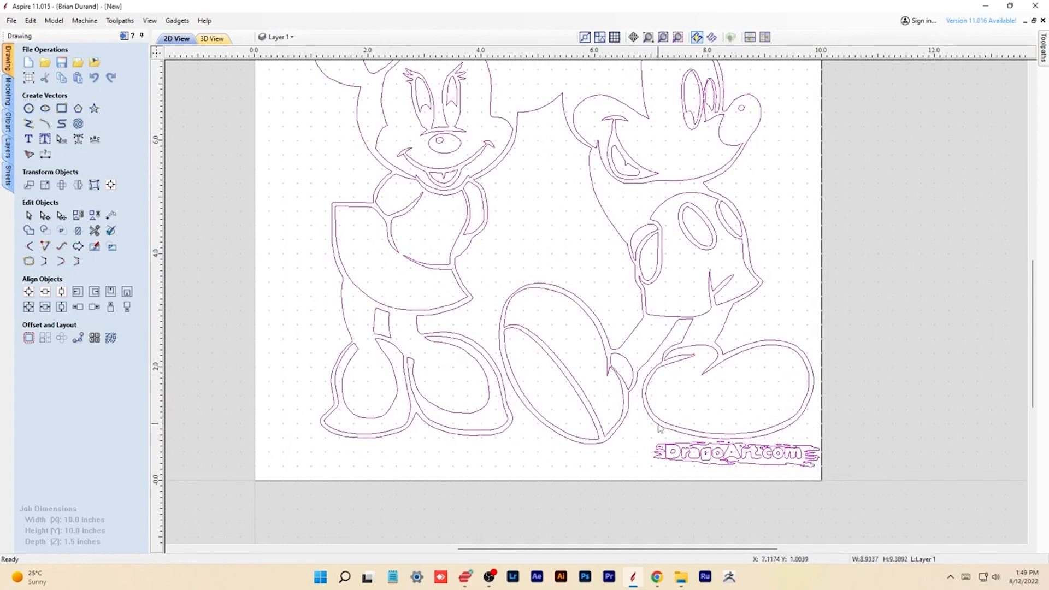
pyautogui.rightClick(655, 431)
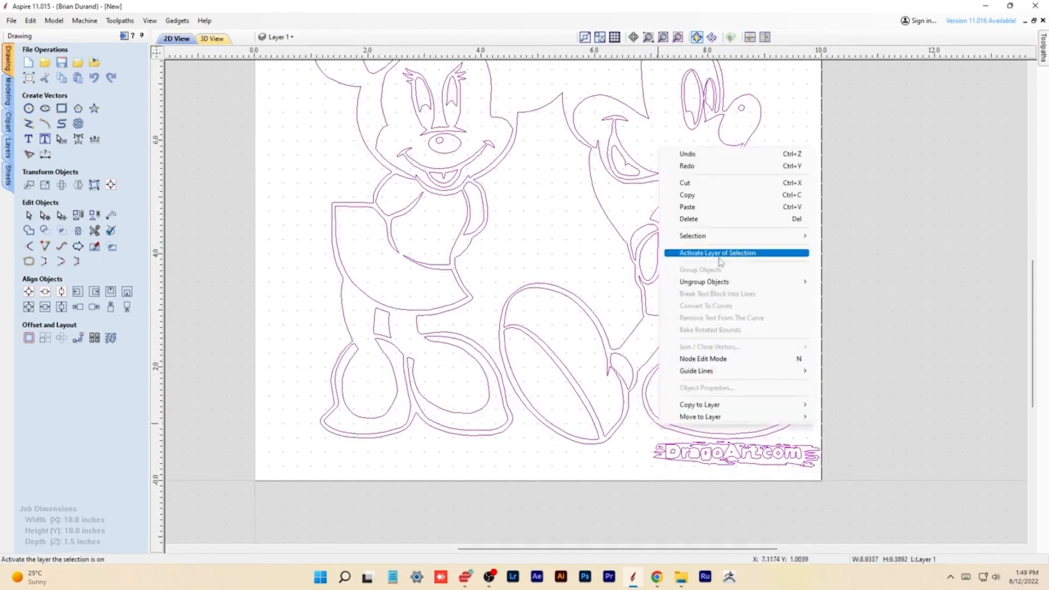
pyautogui.moveTo(717, 283)
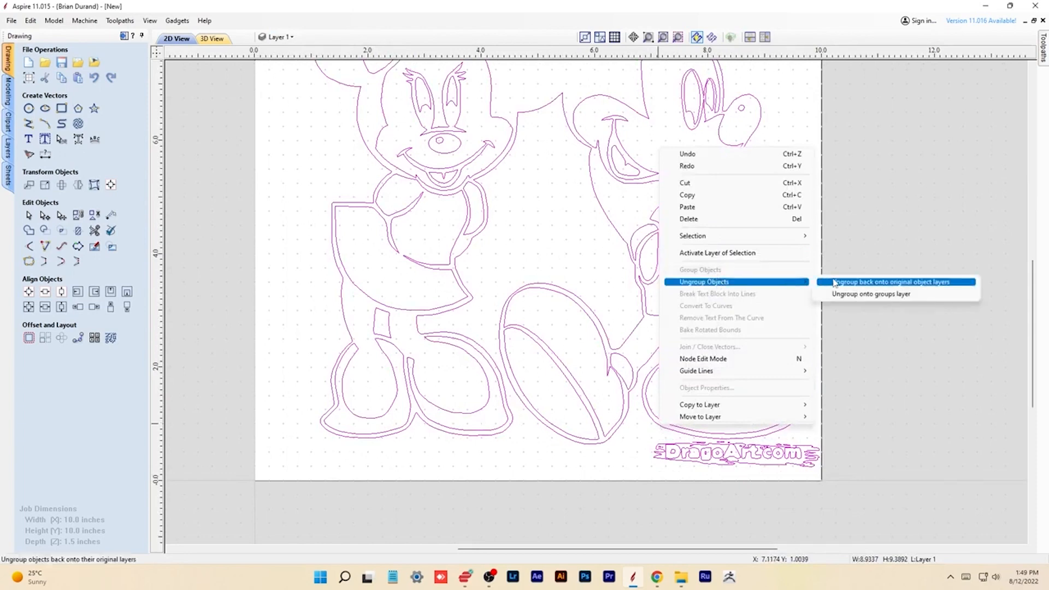
pyautogui.click(852, 282)
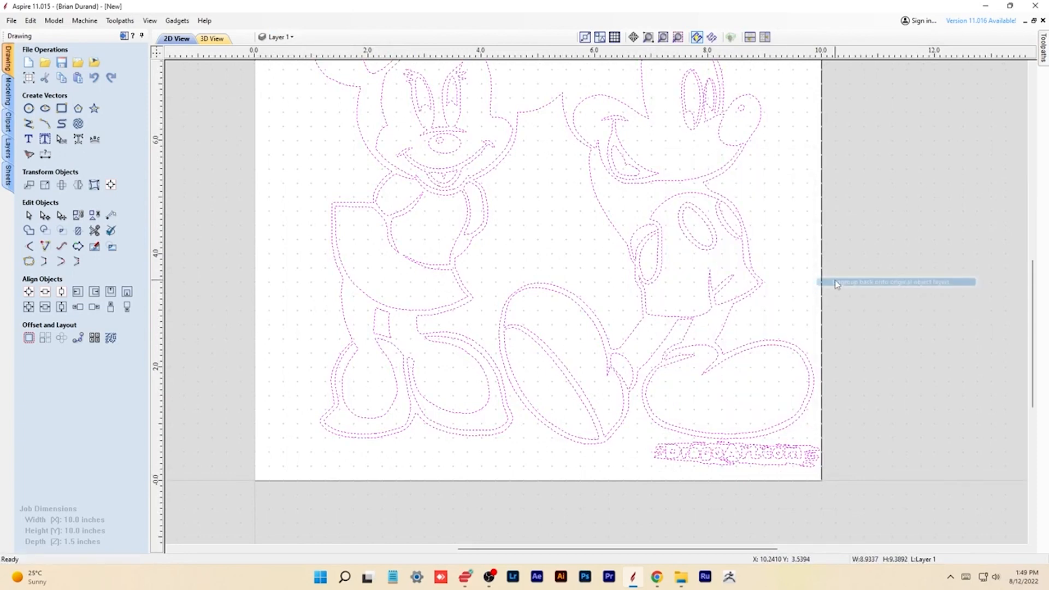
# Delete all vectors of the DragoArt.com watermark below Mickey's shoe
pyautogui.click(650, 478)
pyautogui.moveTo(646, 432); pyautogui.dragTo(835, 473)
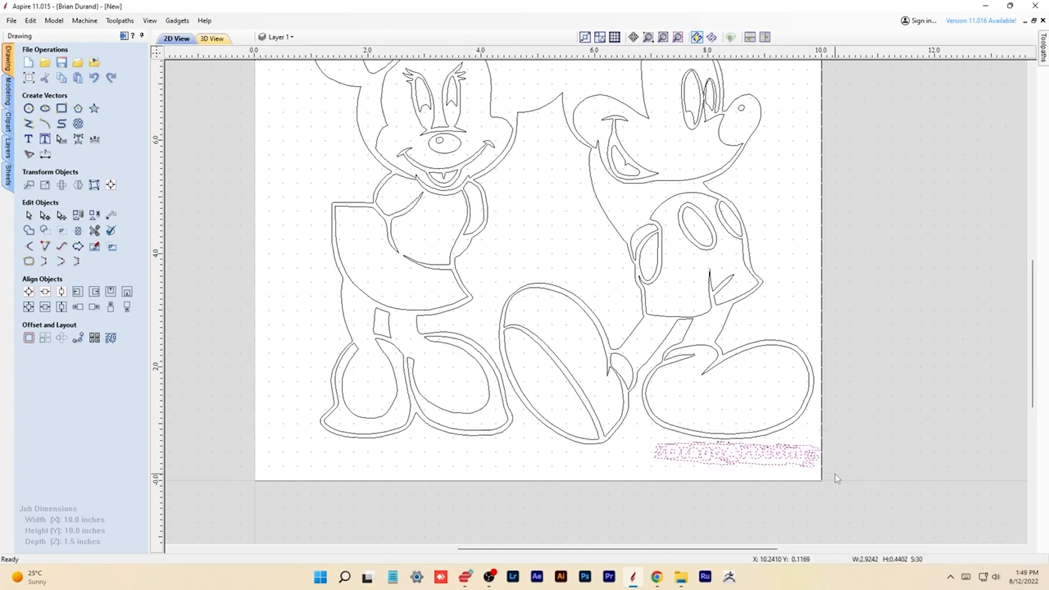
pyautogui.press('Delete')
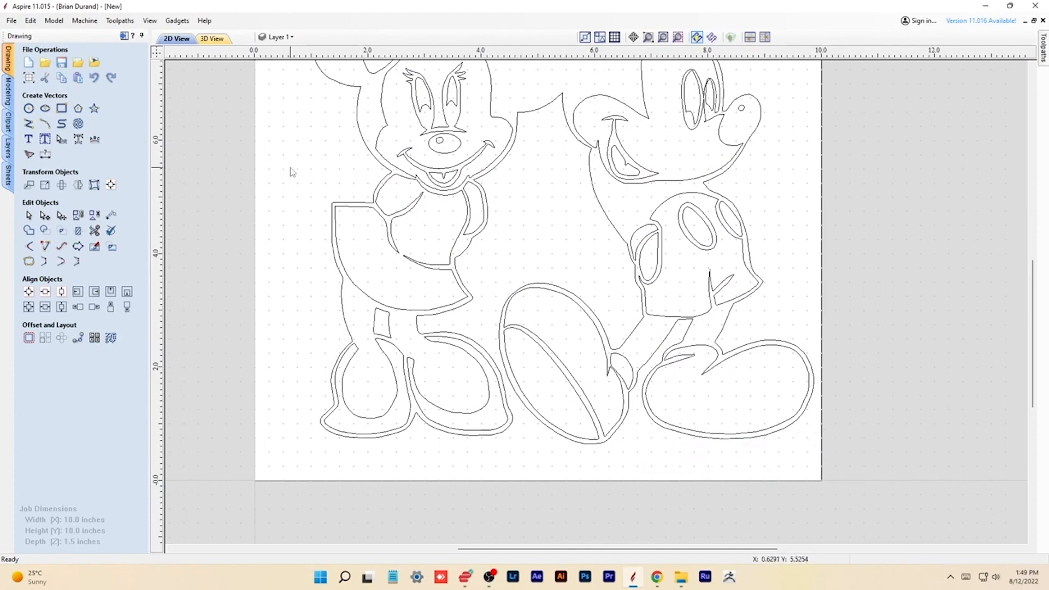
# Add a new layer named outline and move the outer contour vector of both characters onto it
pyautogui.click(359, 107)
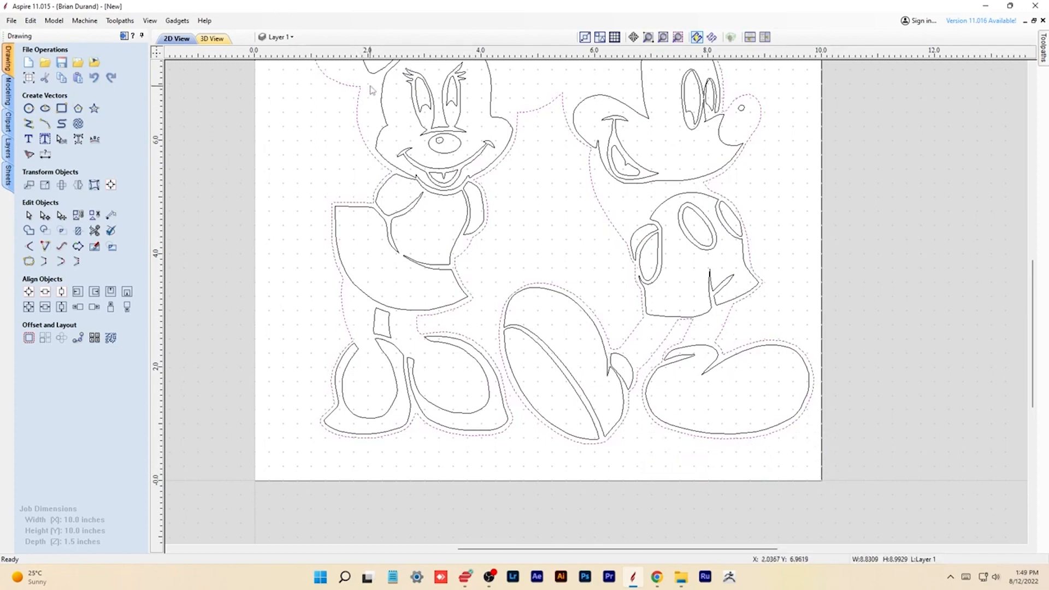
pyautogui.scroll(-2, 541, 211)
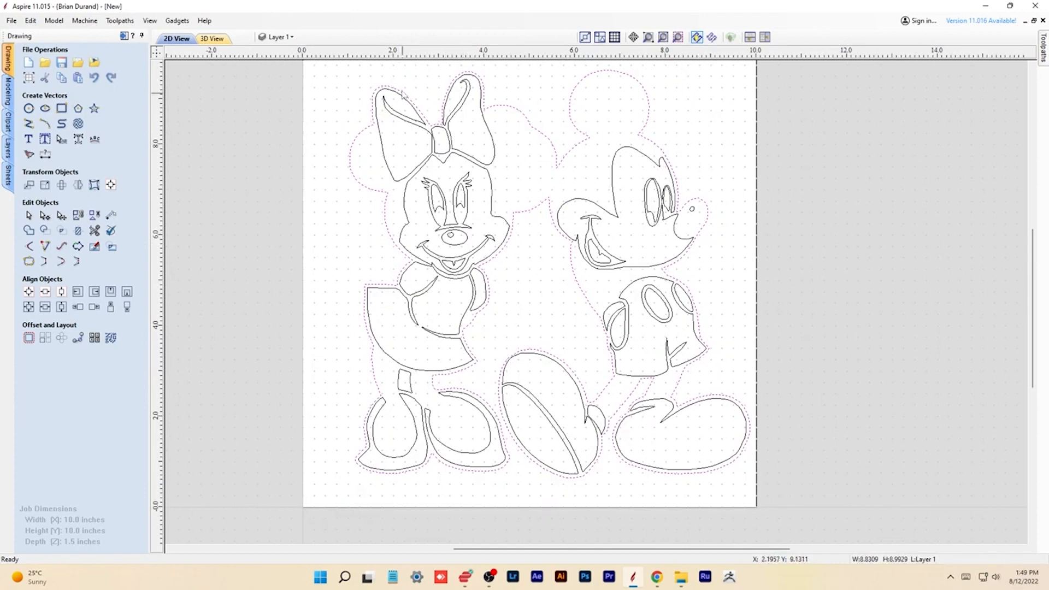
pyautogui.click(309, 38)
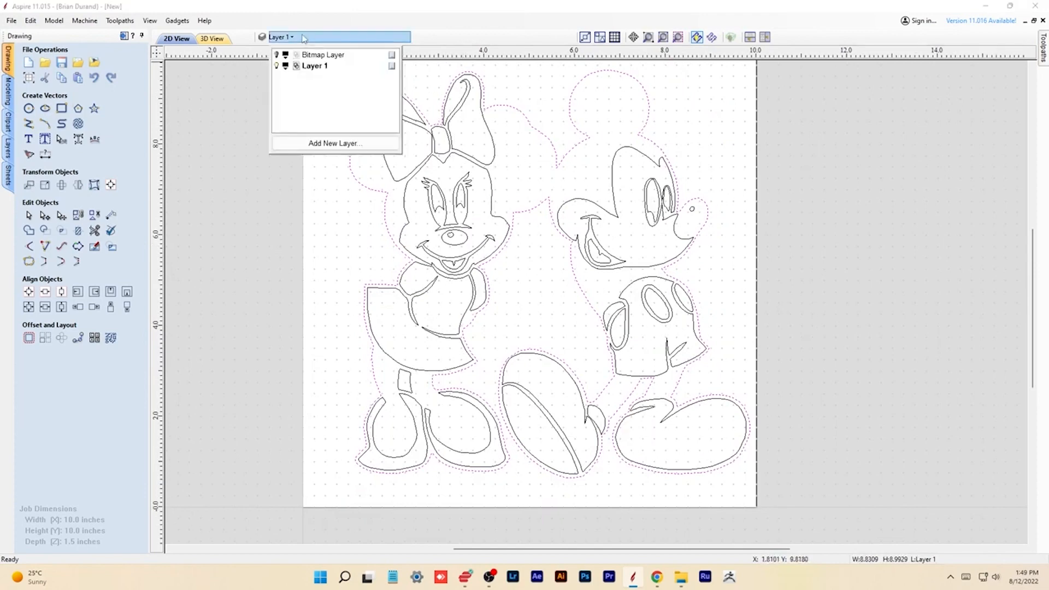
pyautogui.click(330, 143)
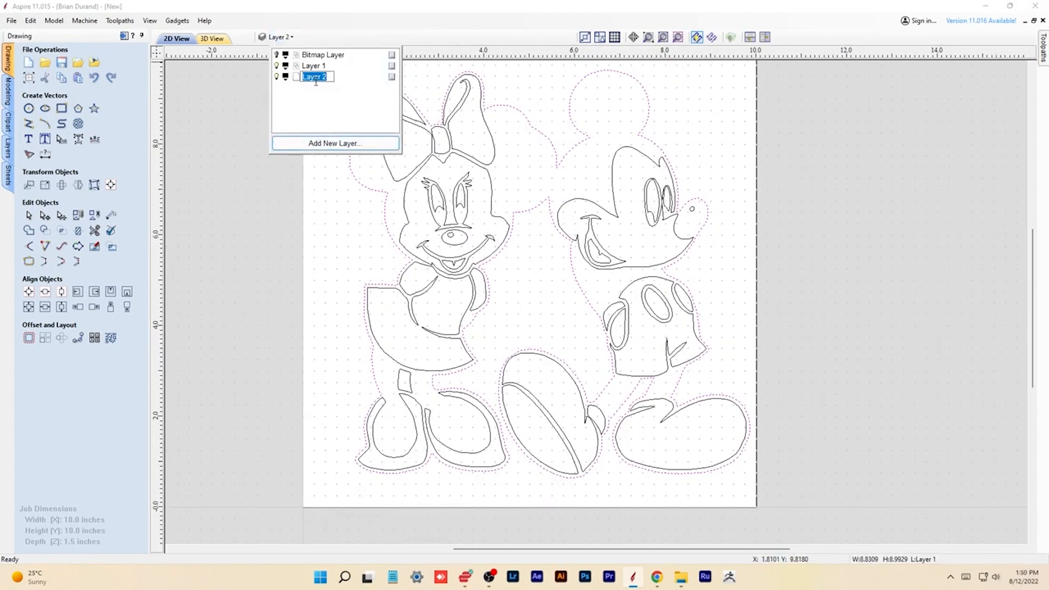
pyautogui.write('outline')
pyautogui.press('Return')
pyautogui.doubleClick(314, 77)
pyautogui.rightClick(360, 188)
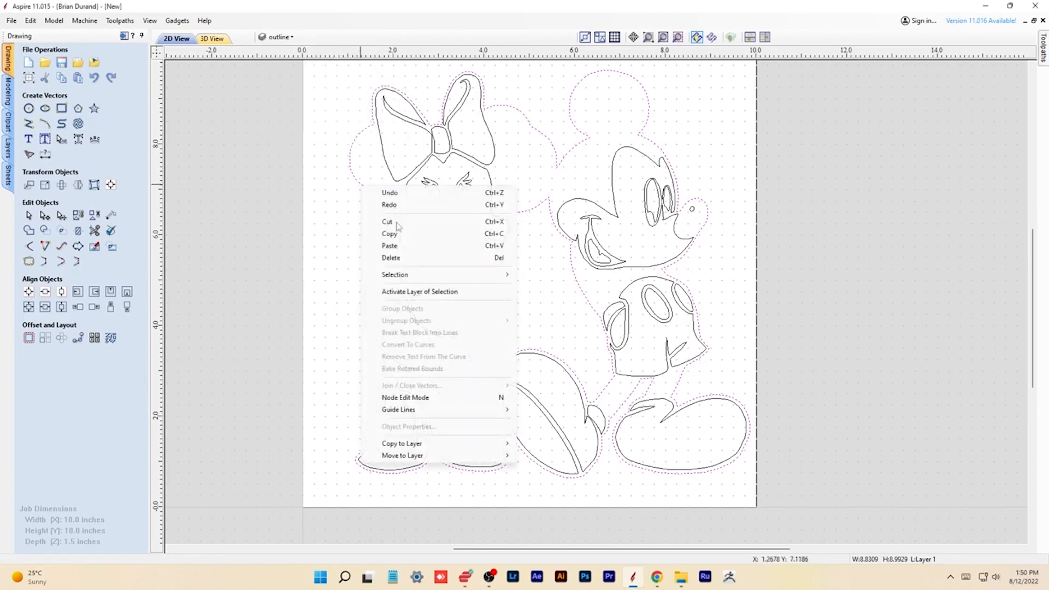
pyautogui.moveTo(432, 455)
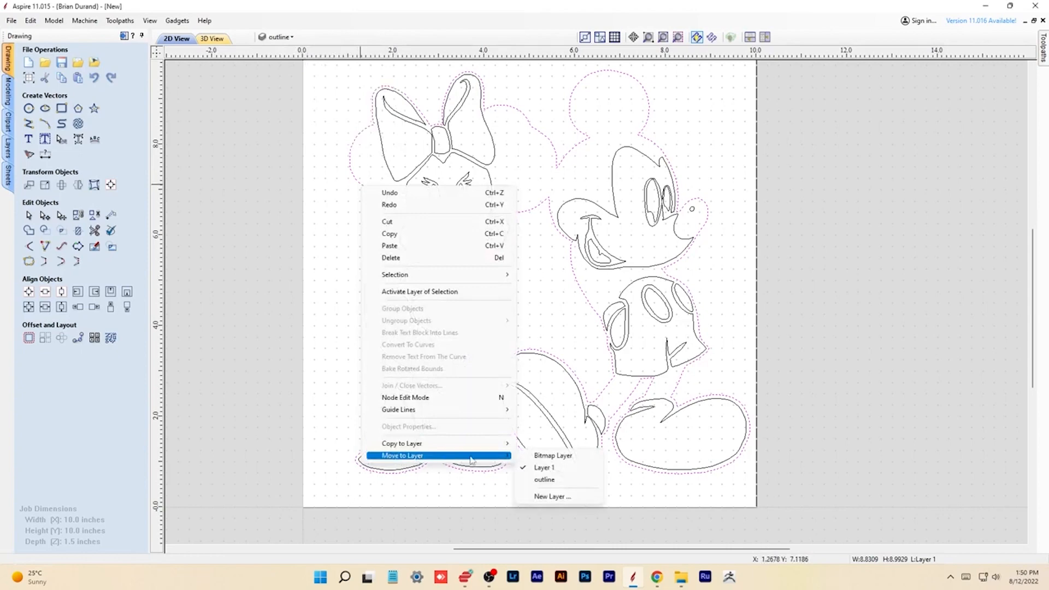
pyautogui.click(541, 480)
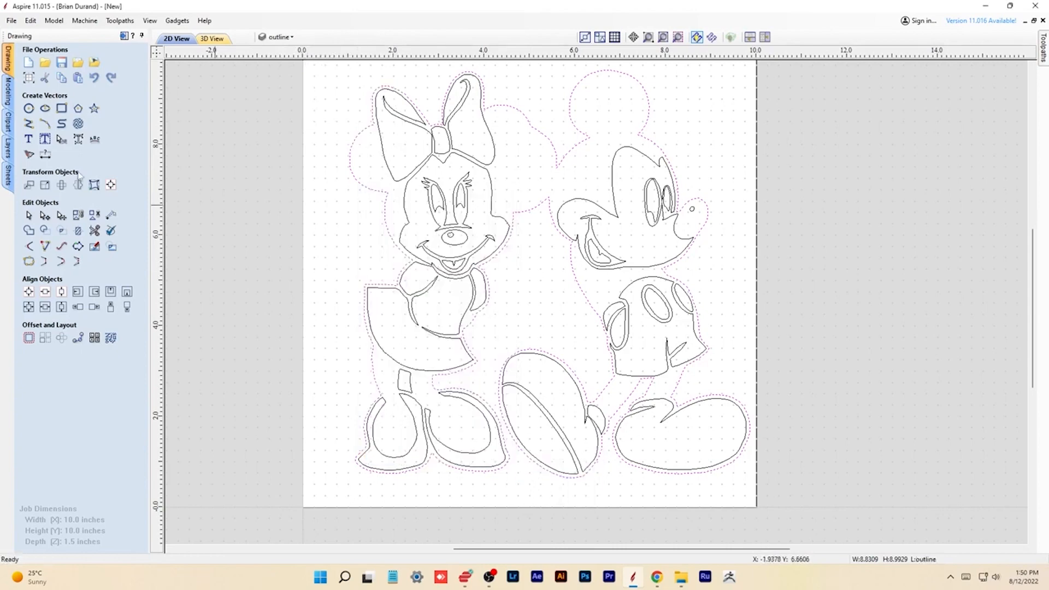
# With 2D and 3D views side by side, create a rounded shape from the outer contour, scaled to an exact height of 0.345 inches
pyautogui.click(8, 101)
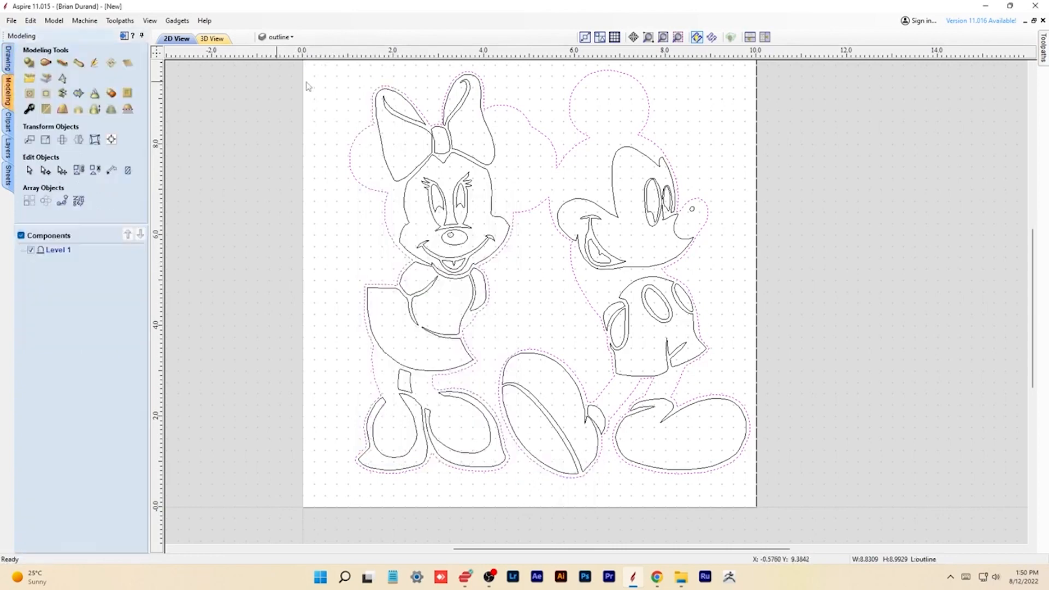
pyautogui.click(766, 36)
pyautogui.click(28, 62)
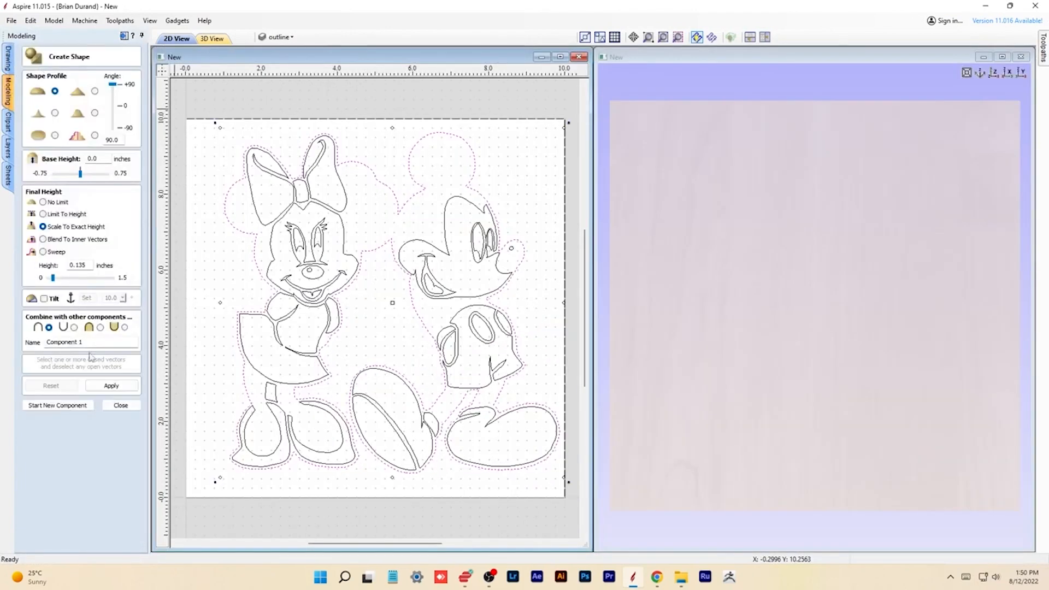
pyautogui.click(127, 386)
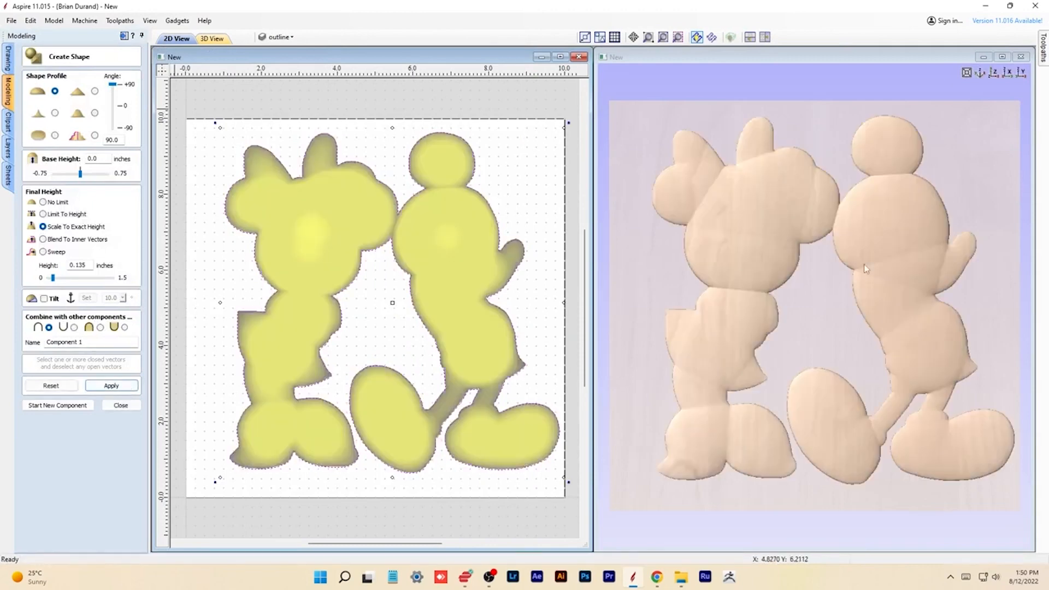
pyautogui.moveTo(748, 280); pyautogui.dragTo(831, 283)
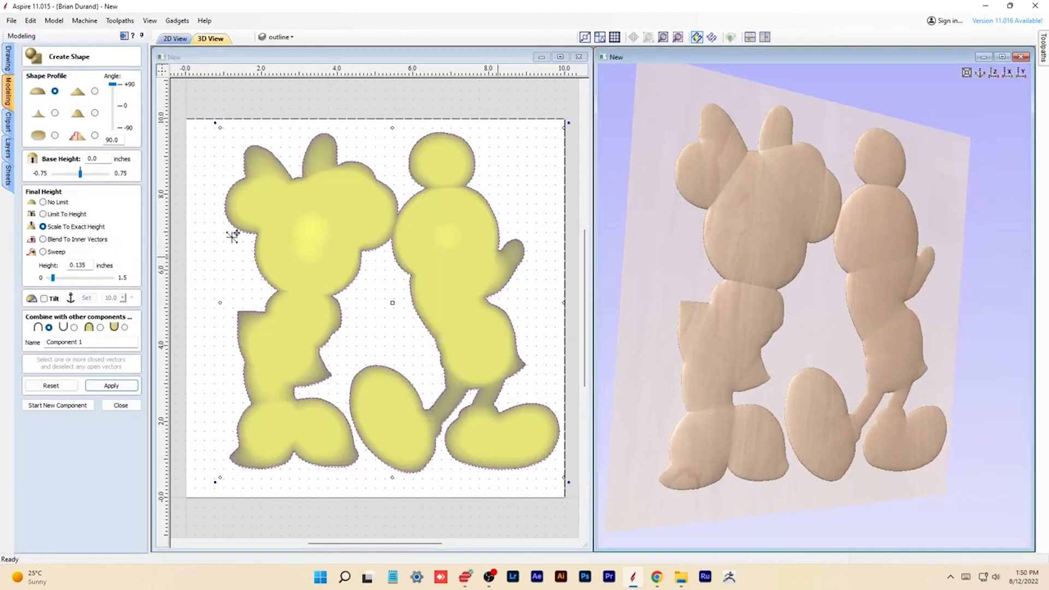
pyautogui.moveTo(53, 276); pyautogui.dragTo(59, 278)
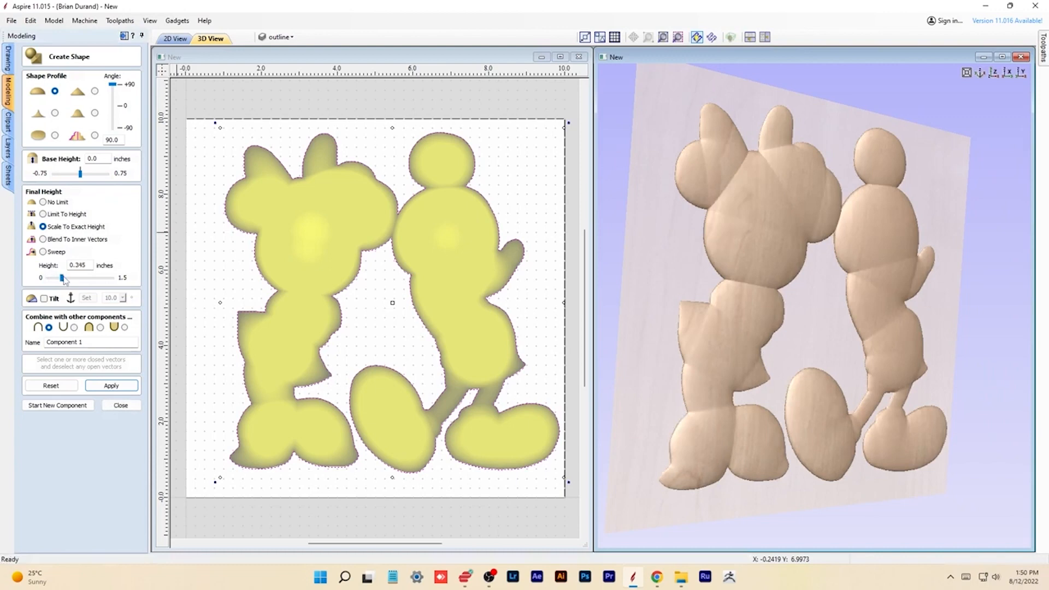
# Raise the outer contour shape's exact height to 0.495 inches, apply it and start a new component
pyautogui.moveTo(64, 279); pyautogui.dragTo(65, 279)
pyautogui.moveTo(65, 278); pyautogui.dragTo(66, 278)
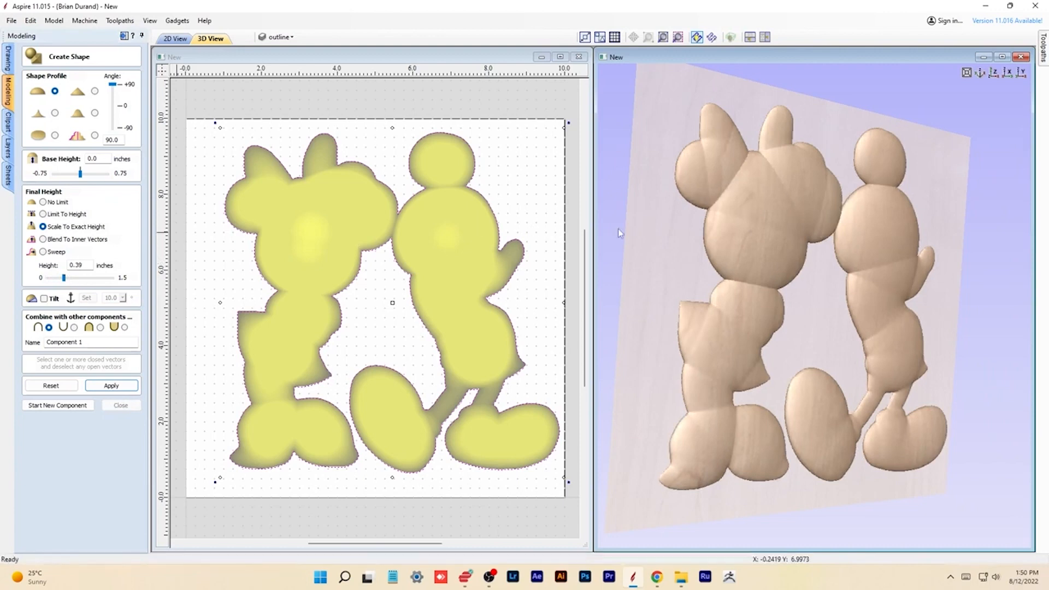
pyautogui.moveTo(618, 228)
pyautogui.mouseDown()
pyautogui.moveTo(703, 280)
pyautogui.moveTo(606, 238)
pyautogui.mouseUp()
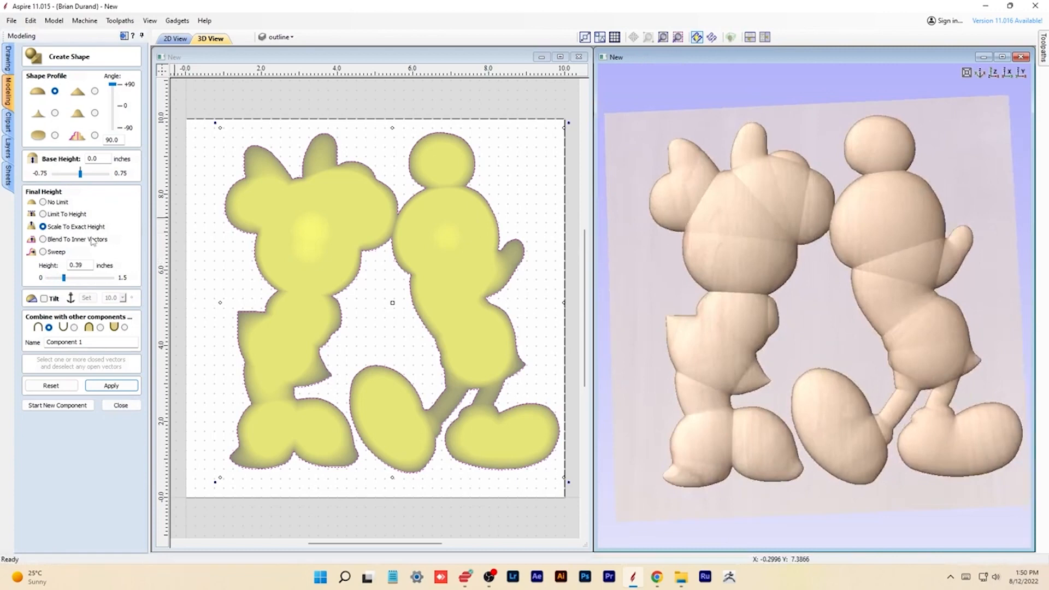
pyautogui.click(70, 277)
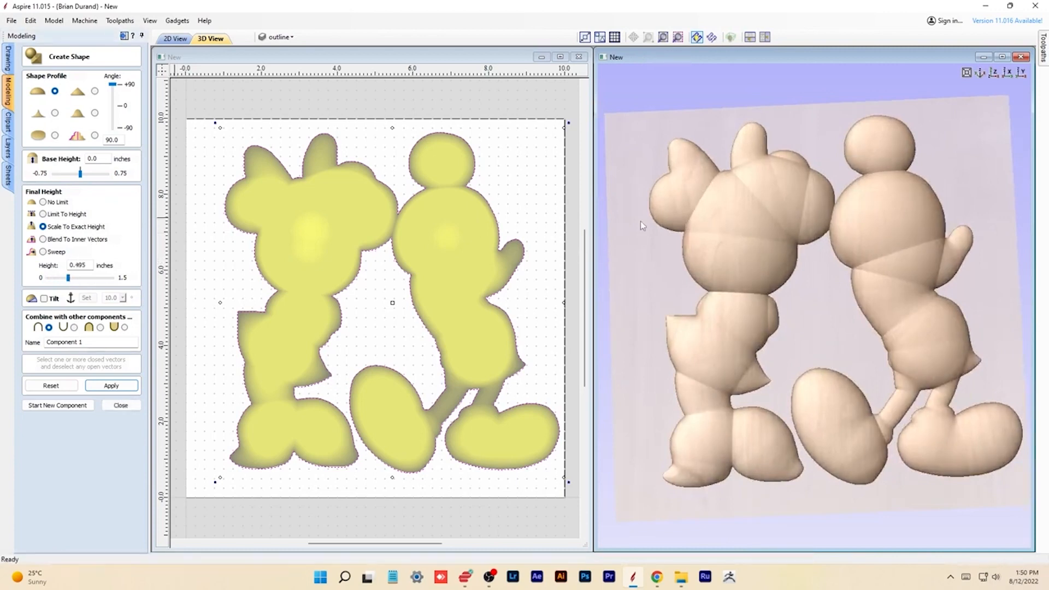
pyautogui.click(111, 386)
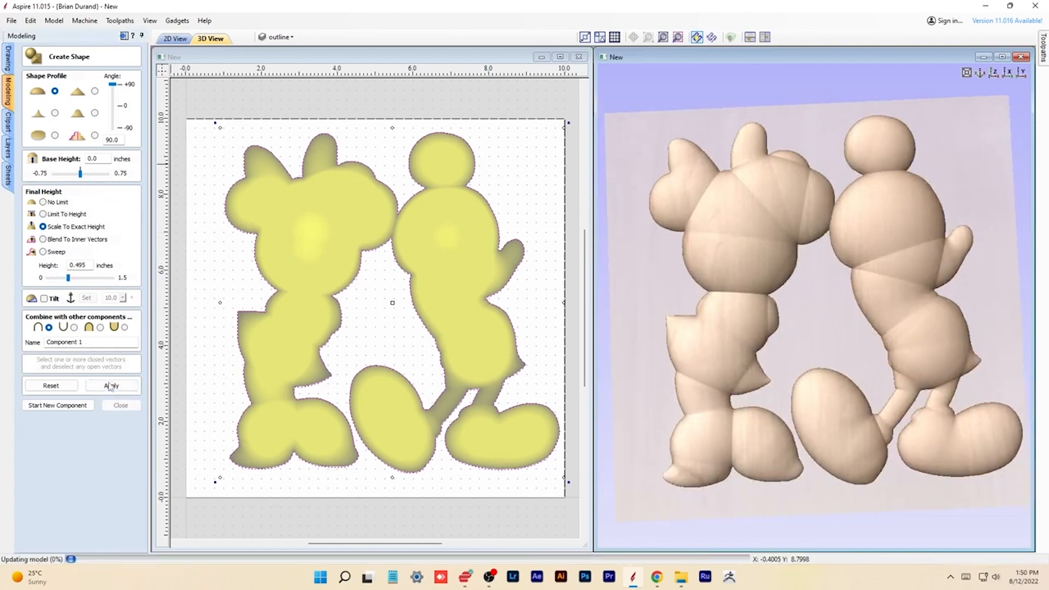
pyautogui.click(74, 405)
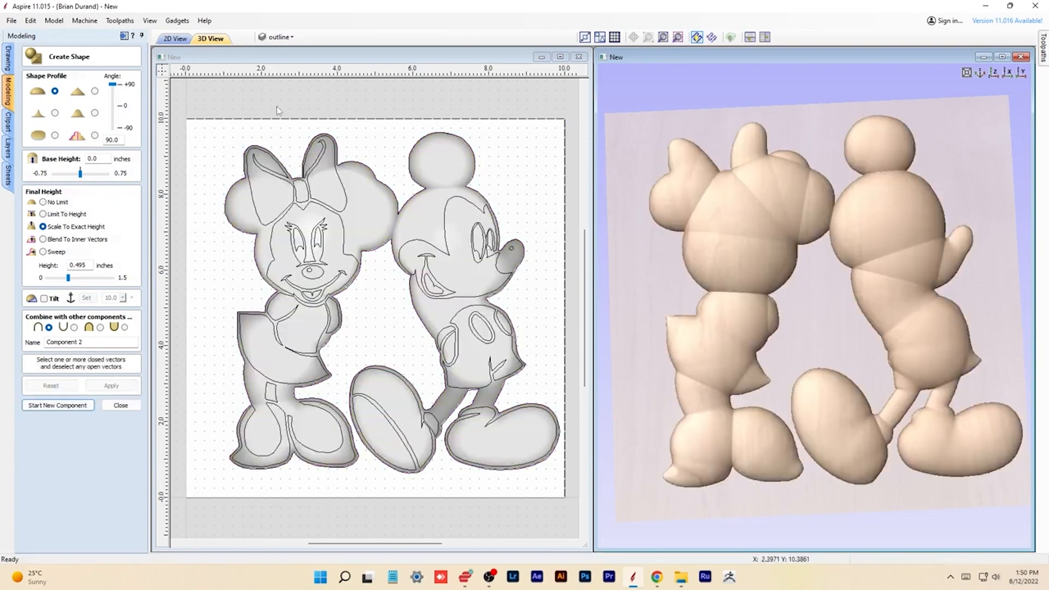
# Create a rounded additive shape from the two loops and centre knot of Minnie's bow, scaled to an exact height of 0.495 inches
pyautogui.scroll(1, 282, 248)
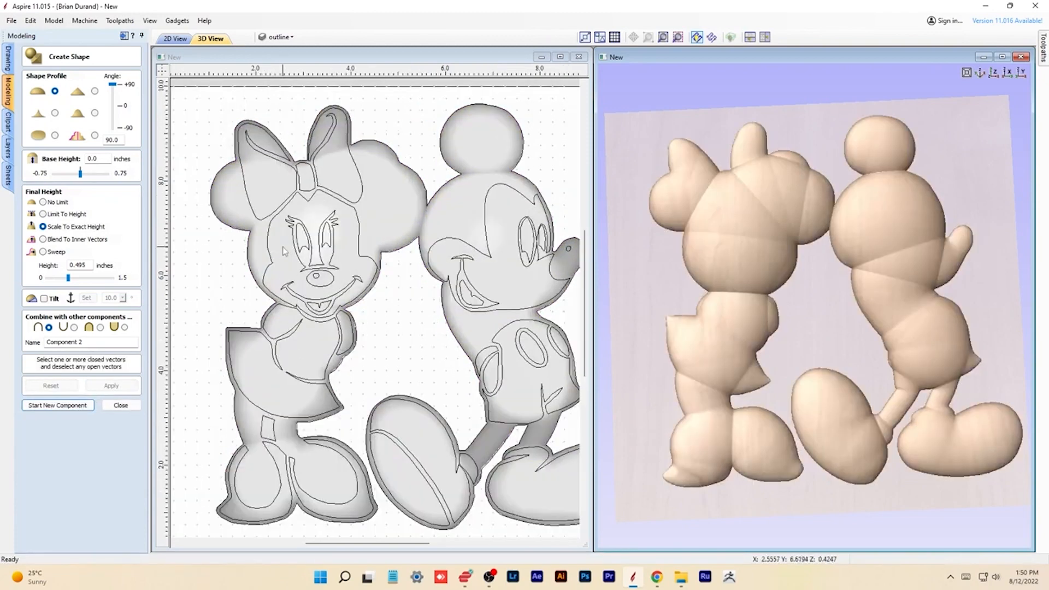
pyautogui.click(335, 196)
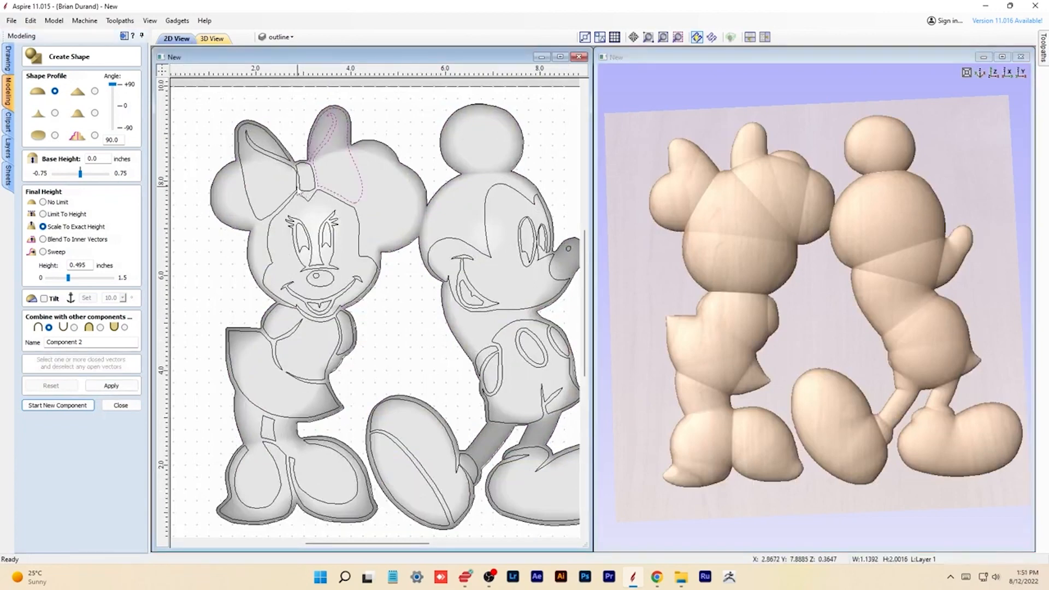
pyautogui.keyDown('shift'); pyautogui.click(299, 191); pyautogui.keyUp('shift')
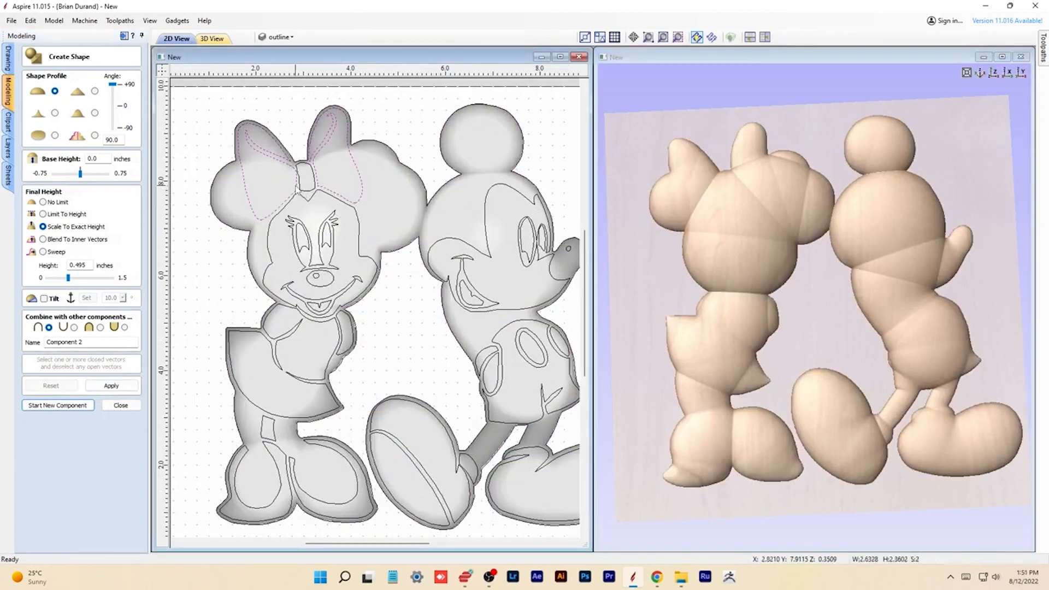
pyautogui.keyDown('shift'); pyautogui.click(311, 191); pyautogui.keyUp('shift')
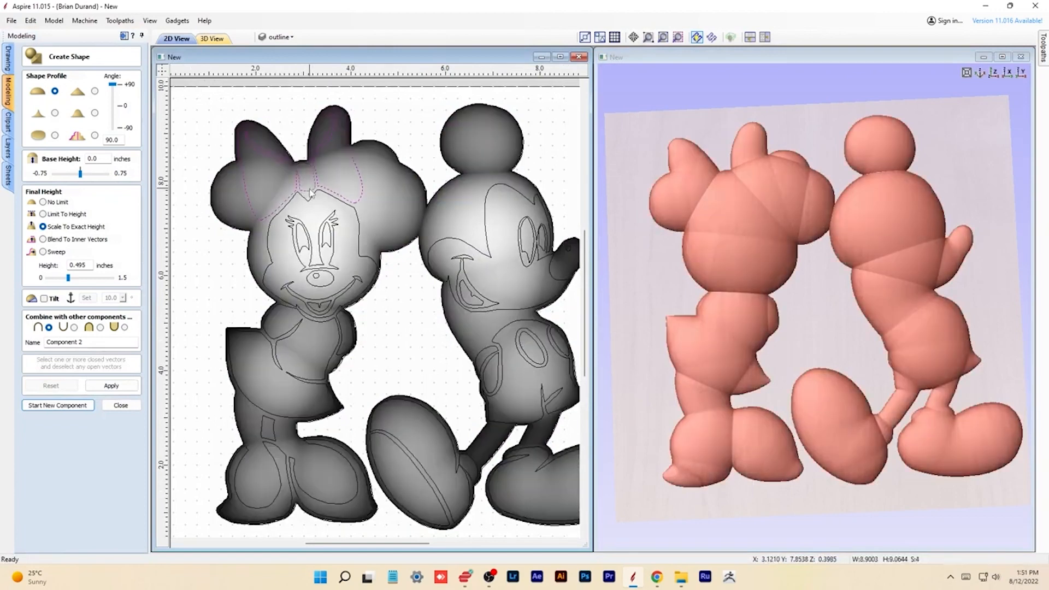
pyautogui.click(119, 384)
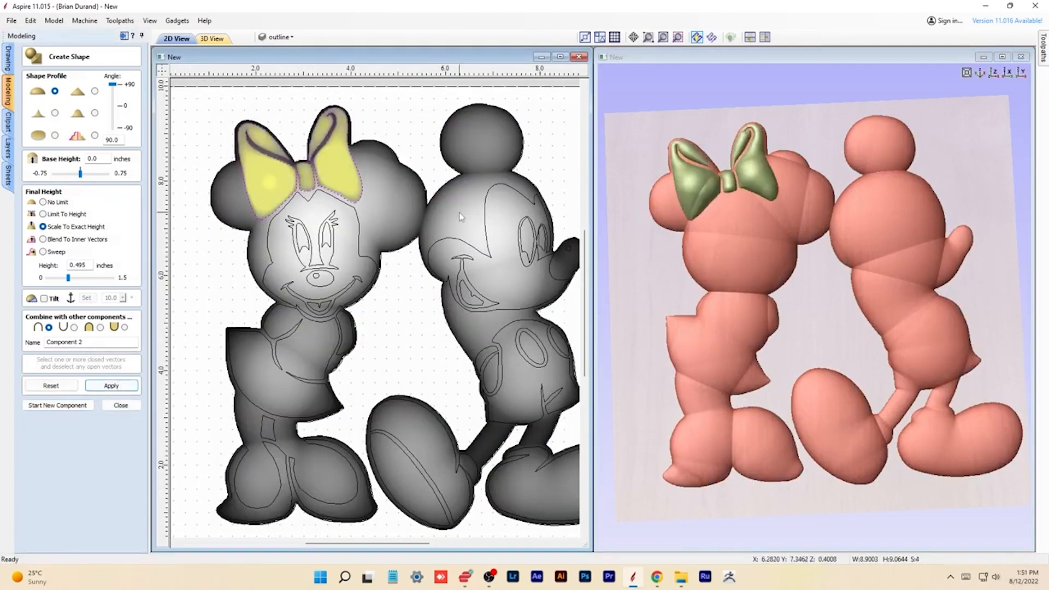
# Set the bow shape's exact height to 0.345 inches, apply it and start a new component
pyautogui.click(691, 228)
pyautogui.moveTo(692, 227); pyautogui.dragTo(810, 237)
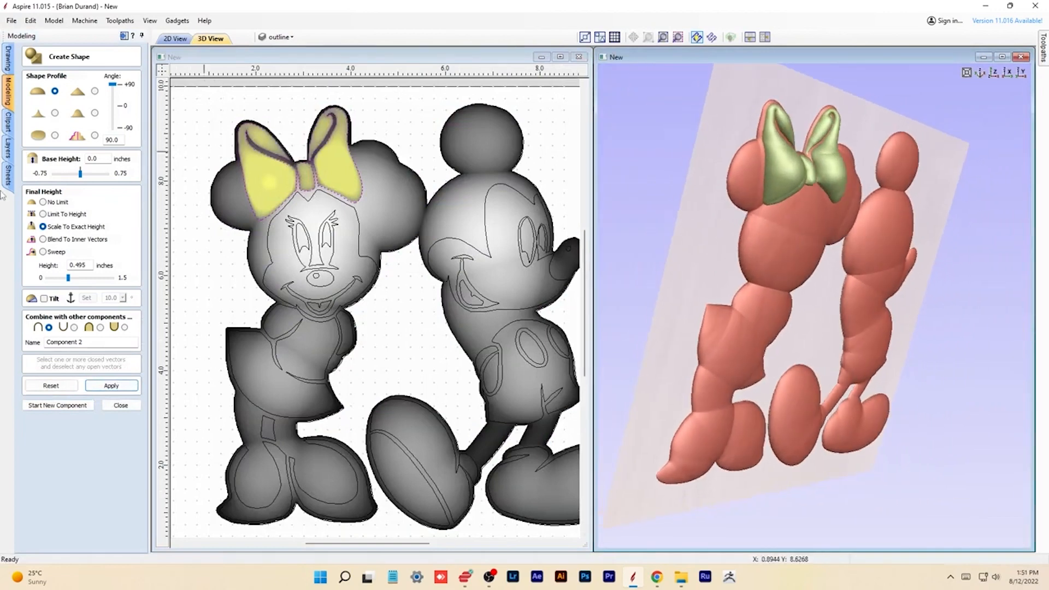
pyautogui.click(54, 278)
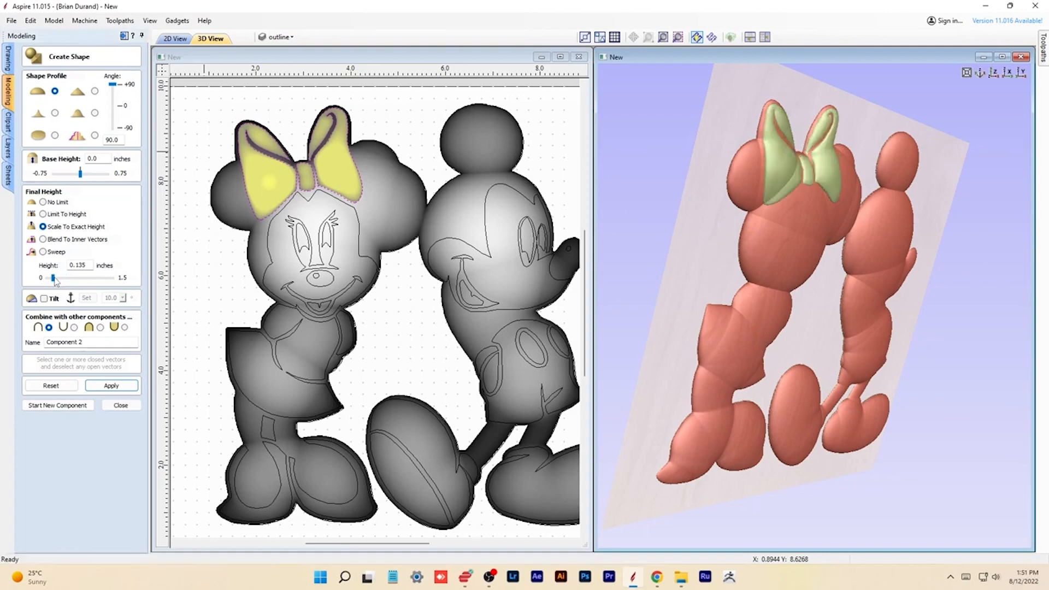
pyautogui.moveTo(57, 280); pyautogui.dragTo(63, 280)
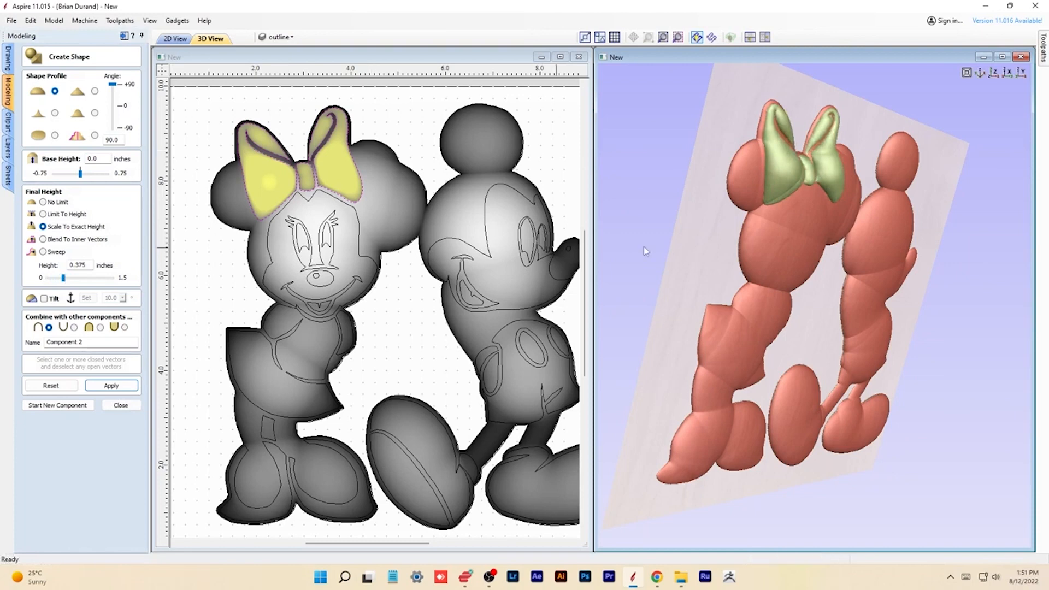
pyautogui.moveTo(737, 265); pyautogui.dragTo(608, 257)
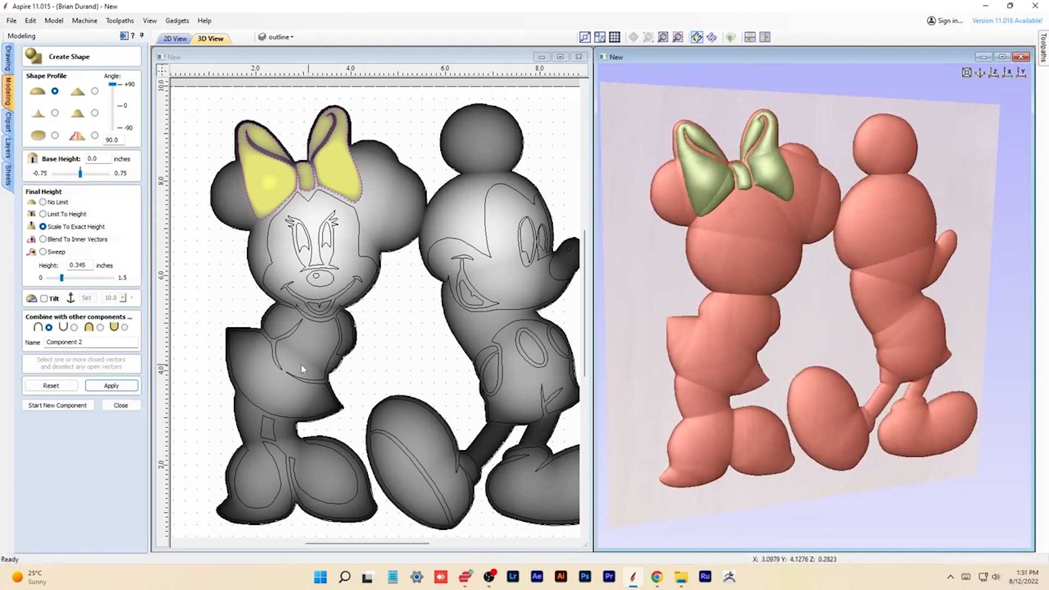
pyautogui.click(121, 387)
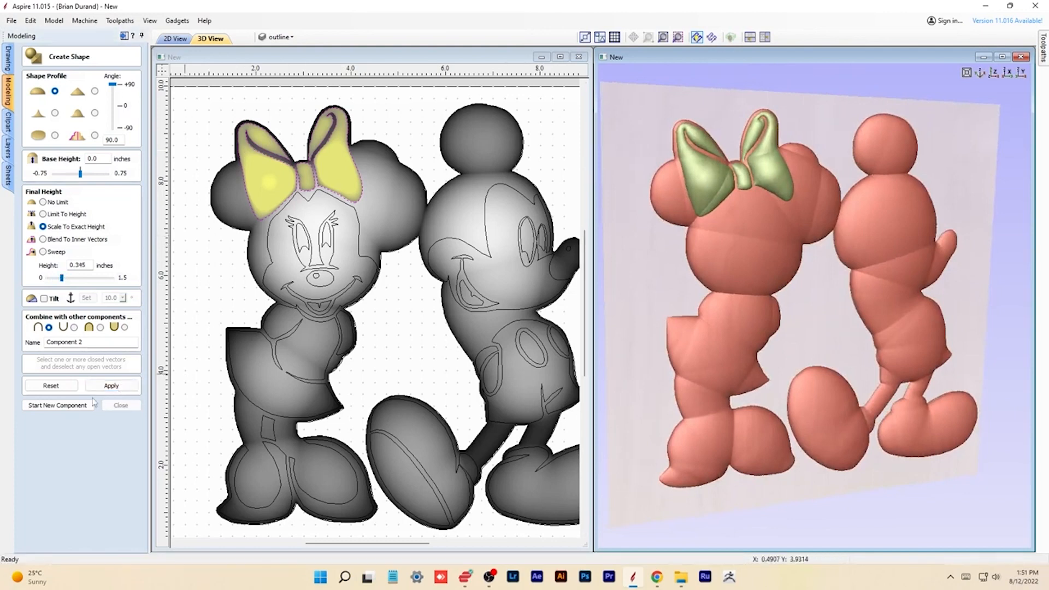
pyautogui.click(63, 408)
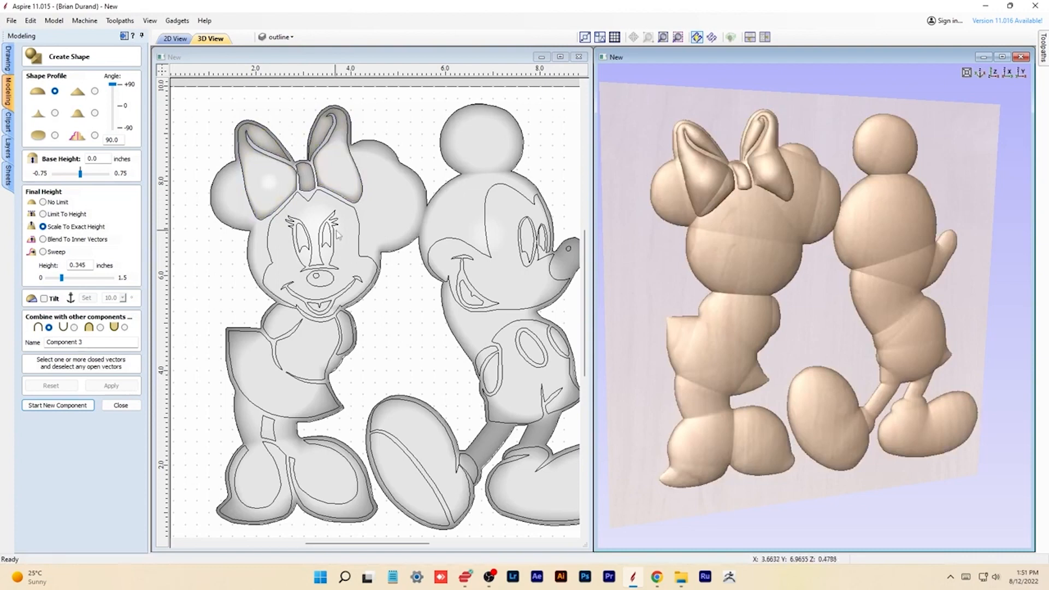
# Create a rounded shape from Minnie's face contour, scaled to an exact height of 0.195 inches, and start a new component
pyautogui.click(361, 234)
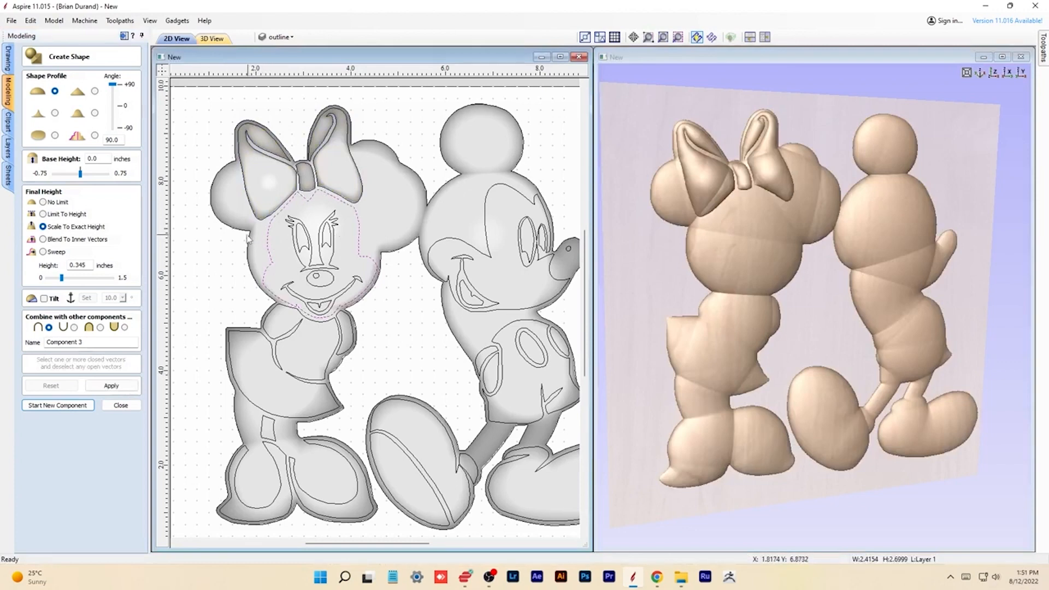
pyautogui.click(111, 386)
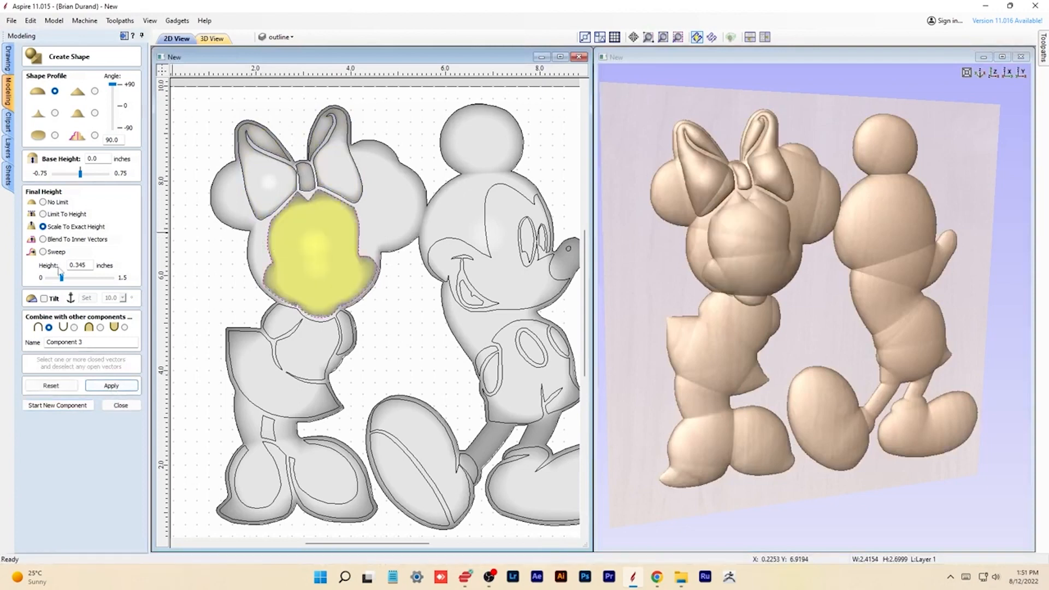
pyautogui.moveTo(62, 278); pyautogui.dragTo(60, 278)
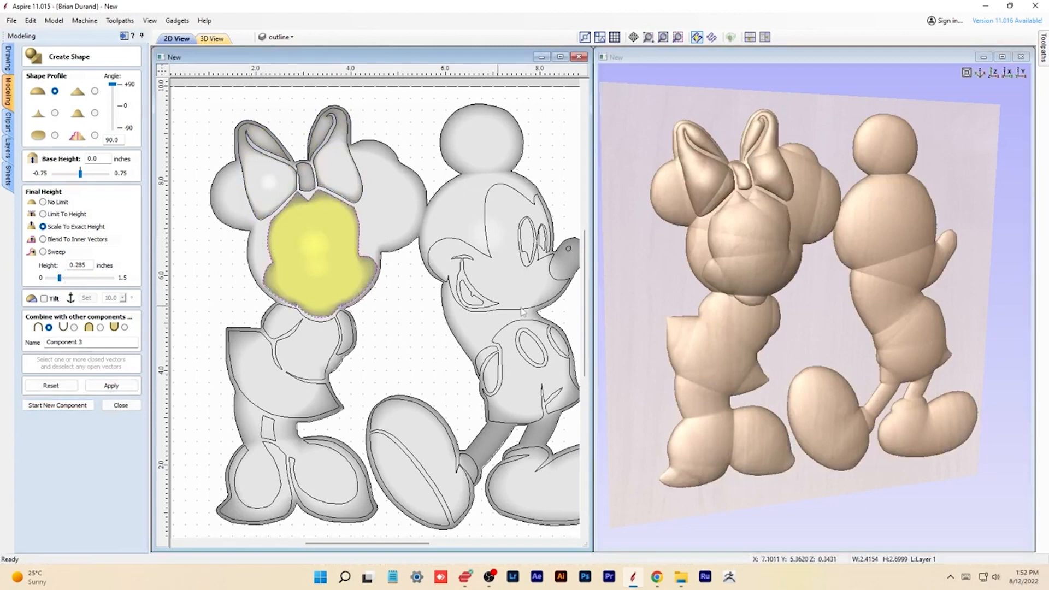
pyautogui.moveTo(863, 322); pyautogui.dragTo(802, 321)
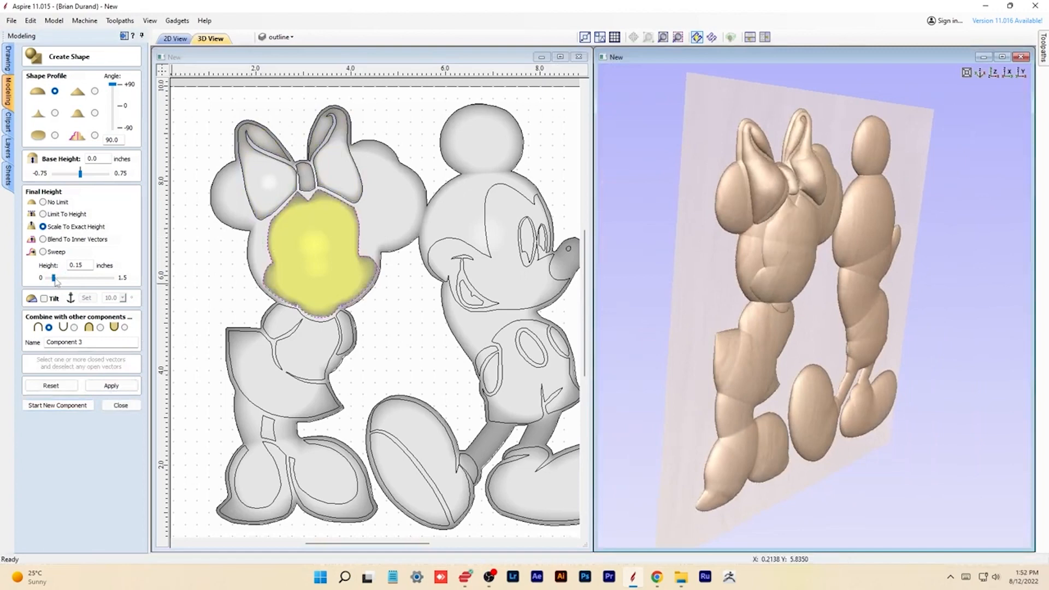
pyautogui.moveTo(57, 279); pyautogui.dragTo(59, 279)
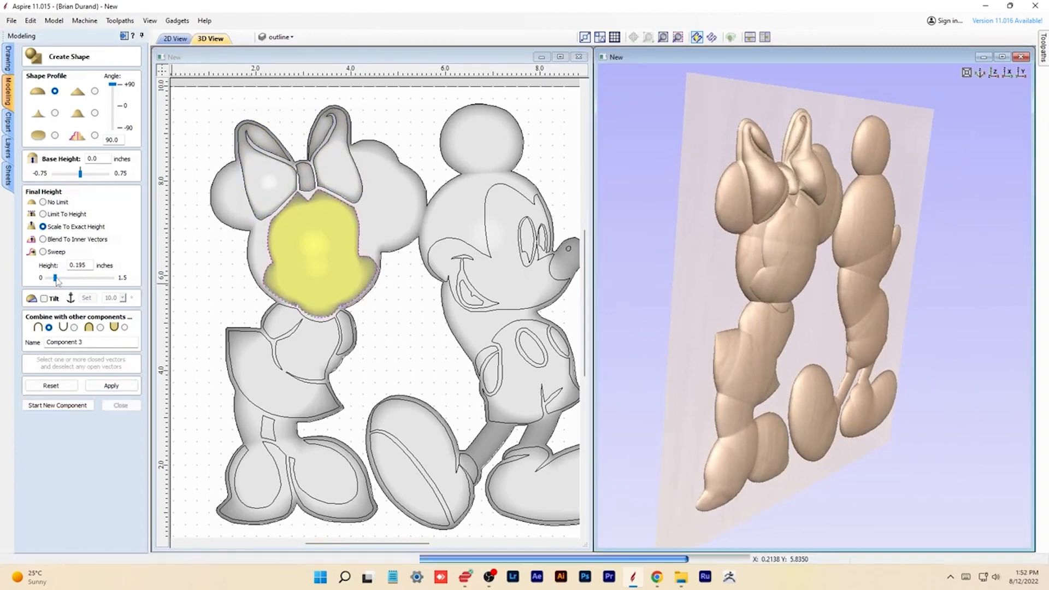
pyautogui.click(115, 386)
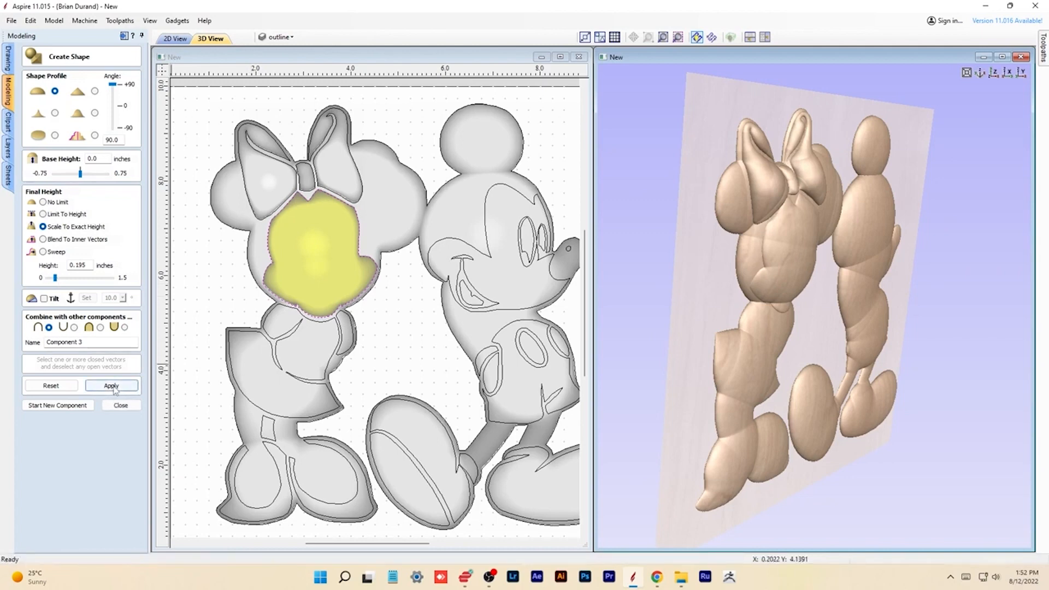
pyautogui.click(57, 404)
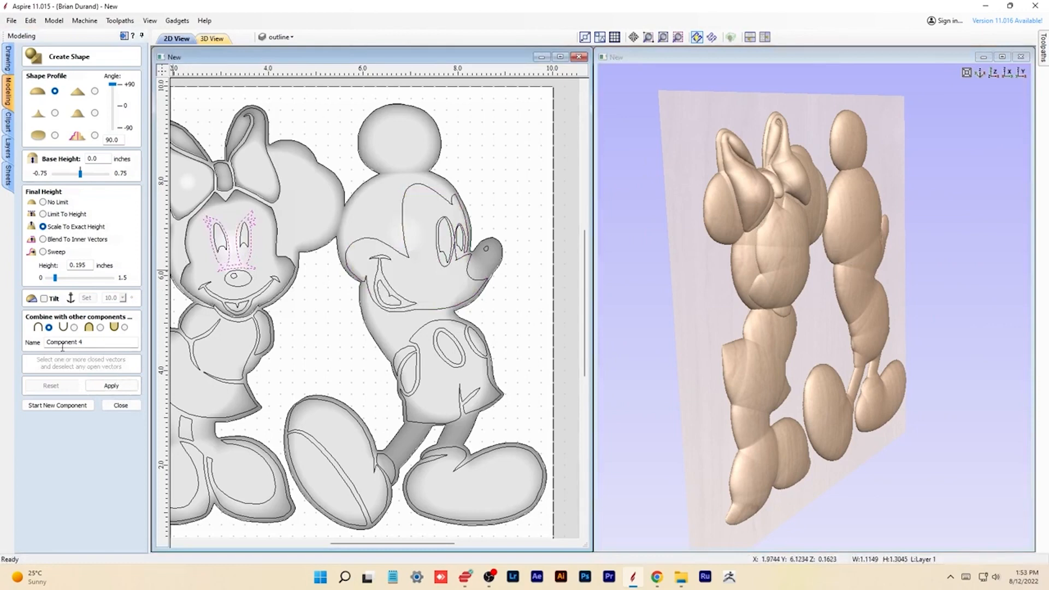
# Create a subtractive rounded shape from Minnie's eye and eyelash vectors, scaled to an exact height of 0.09 inches, and start a new component
pyautogui.click(73, 327)
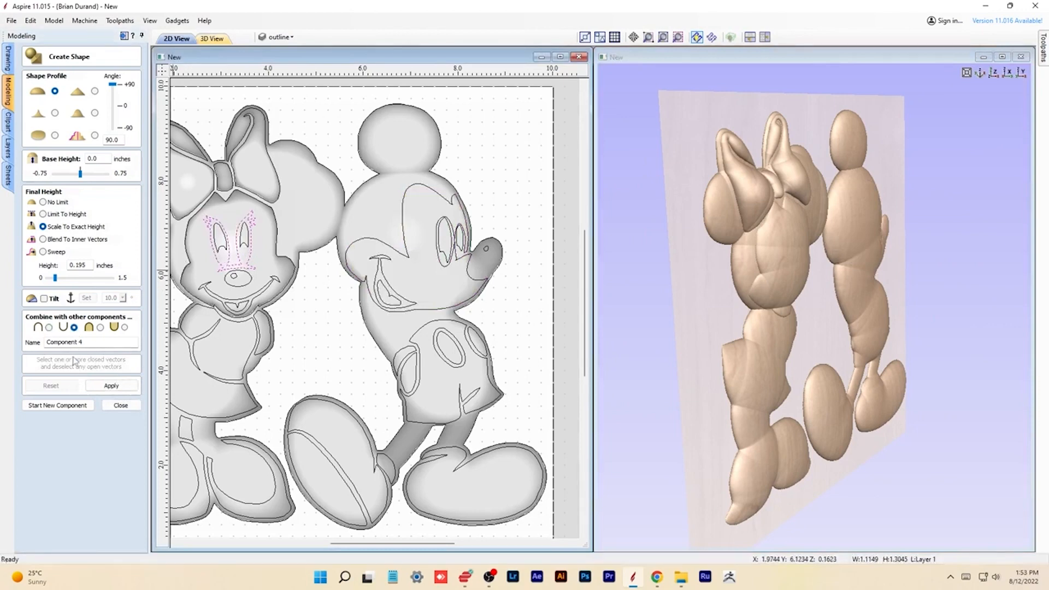
pyautogui.click(103, 386)
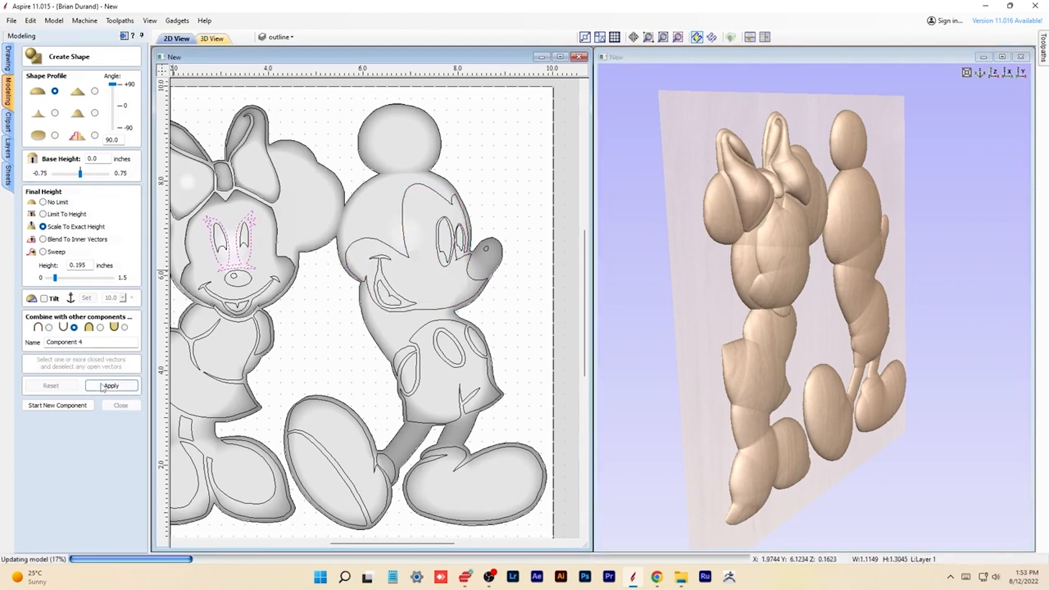
pyautogui.click(845, 276)
pyautogui.moveTo(845, 276); pyautogui.dragTo(783, 263)
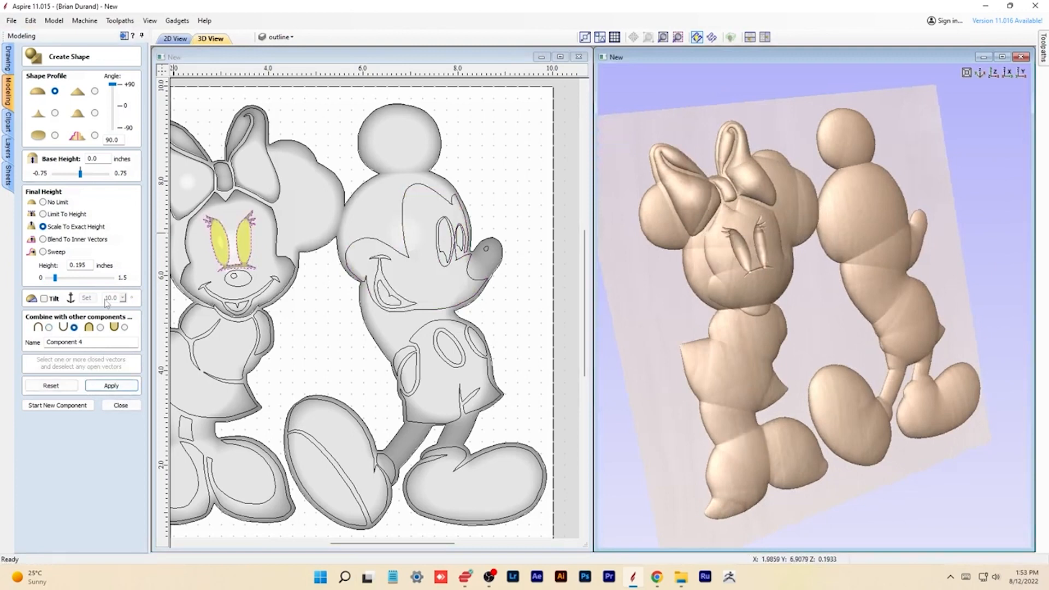
pyautogui.moveTo(54, 277); pyautogui.dragTo(51, 277)
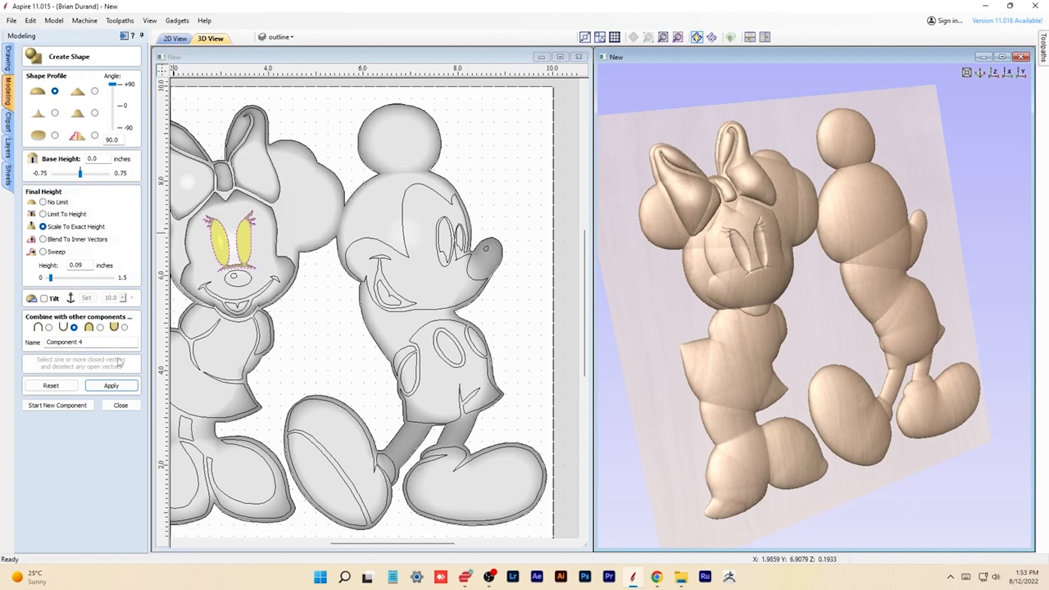
pyautogui.click(109, 385)
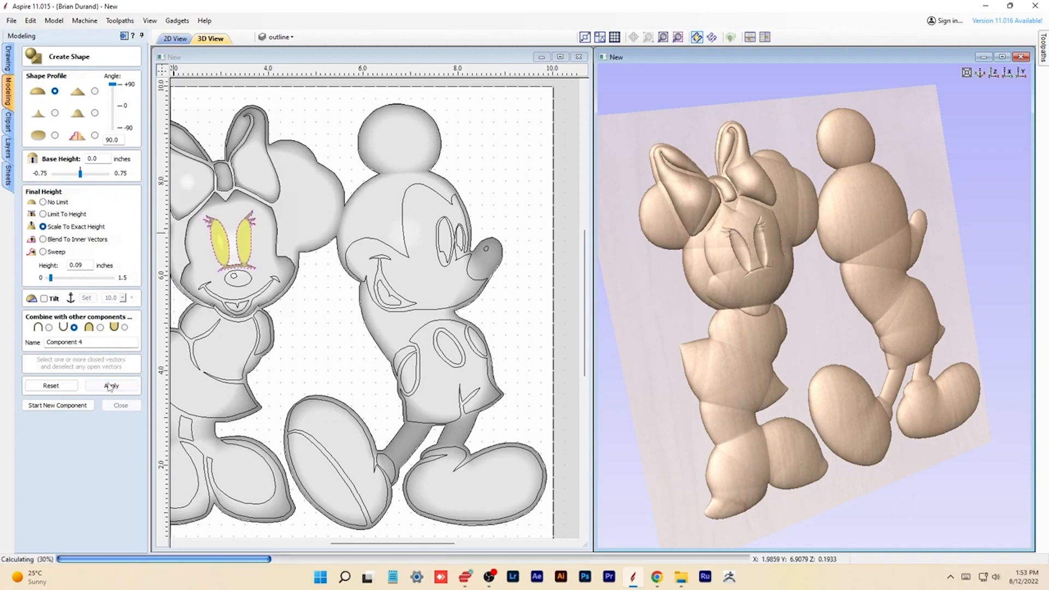
pyautogui.click(405, 237)
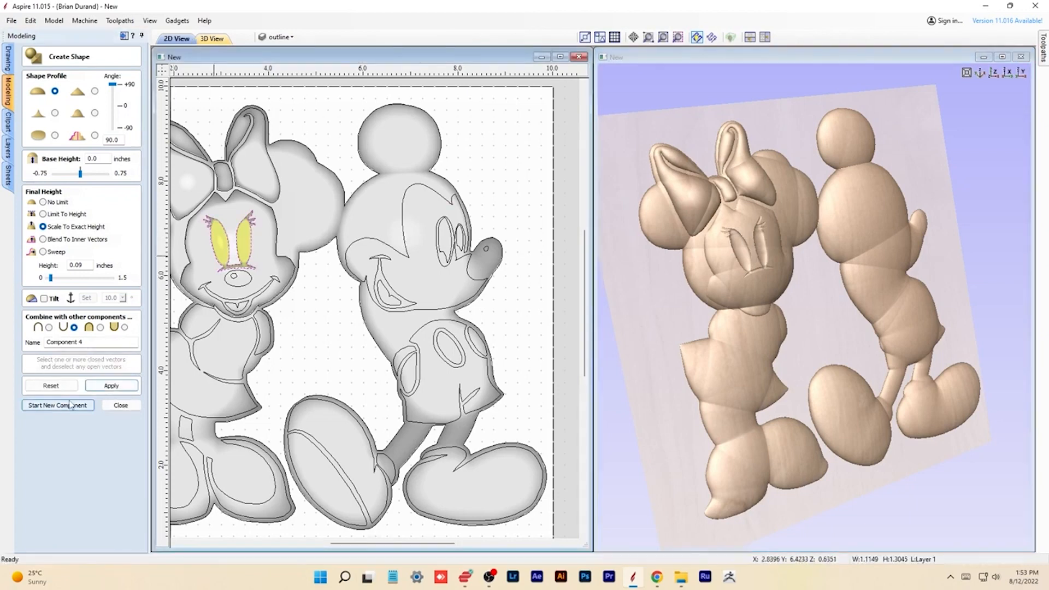
pyautogui.click(53, 405)
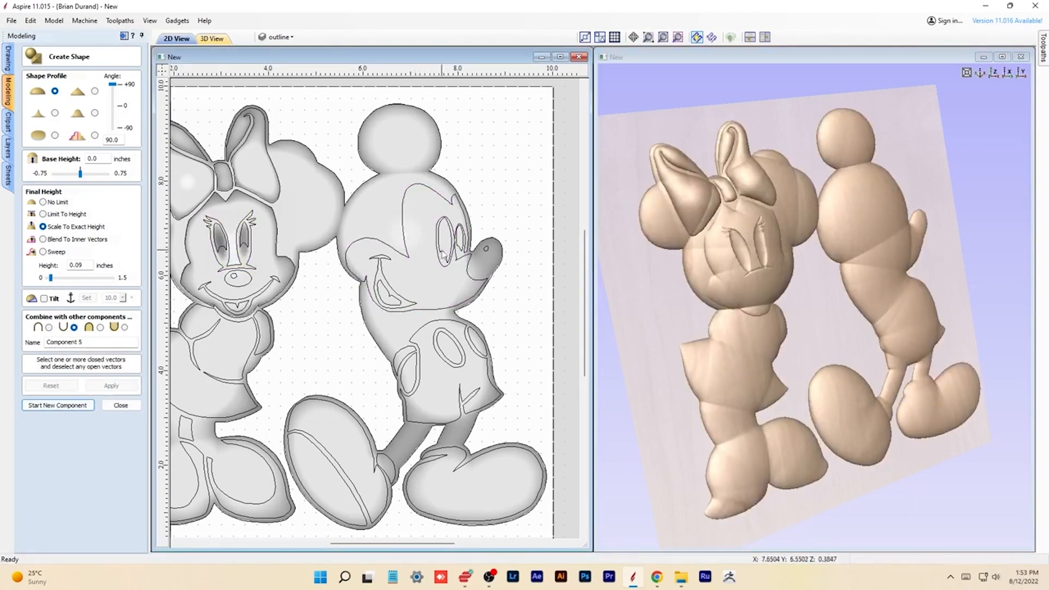
# Create an additive rounded shape from Mickey's face contour, scaled to an exact height of 0.195 inches, and start a new component
pyautogui.click(407, 246)
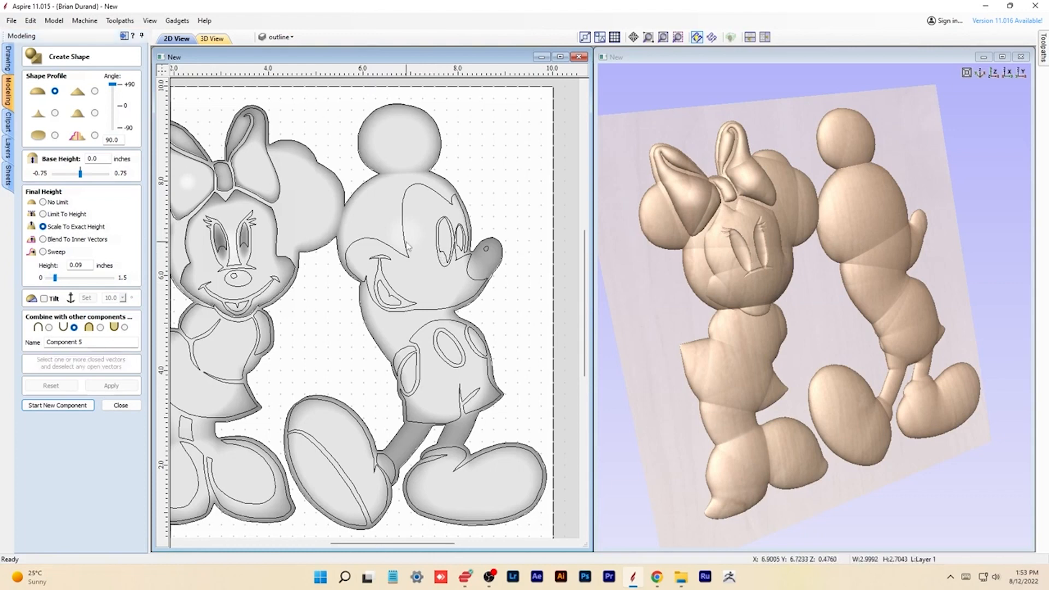
pyautogui.click(49, 327)
pyautogui.click(104, 386)
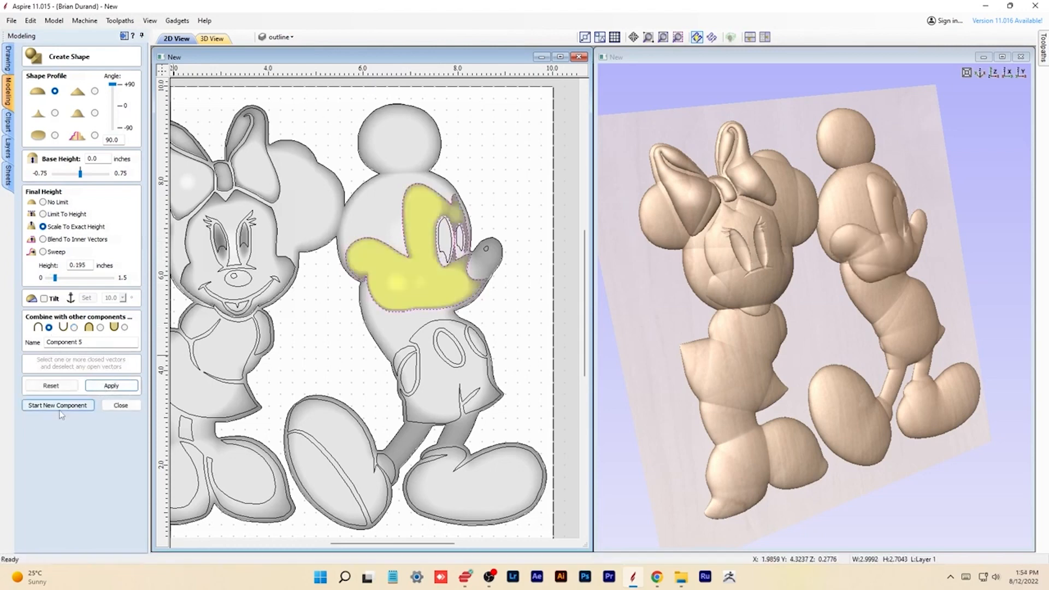
pyautogui.click(103, 386)
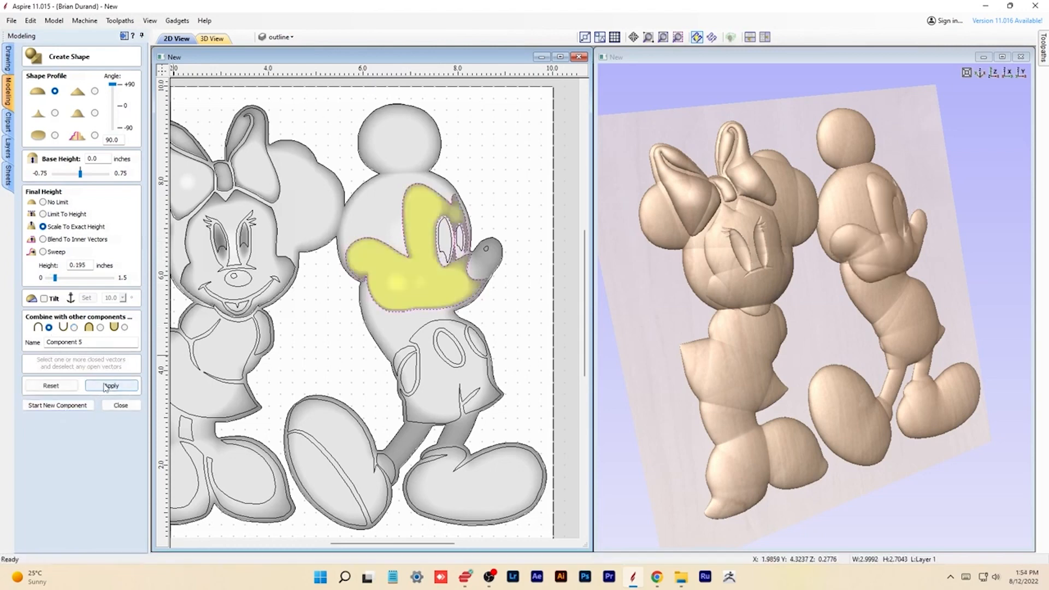
pyautogui.click(71, 405)
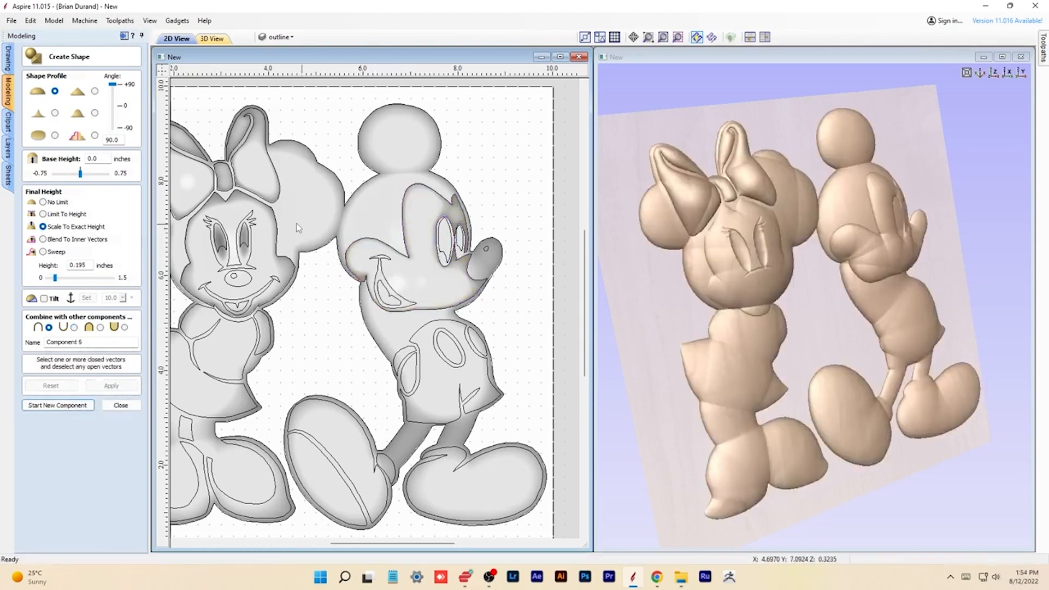
# Create a subtractive rounded shape from Minnie's and Mickey's four inner eye vectors, scaled to an exact height of 0.195 inches
pyautogui.click(248, 248)
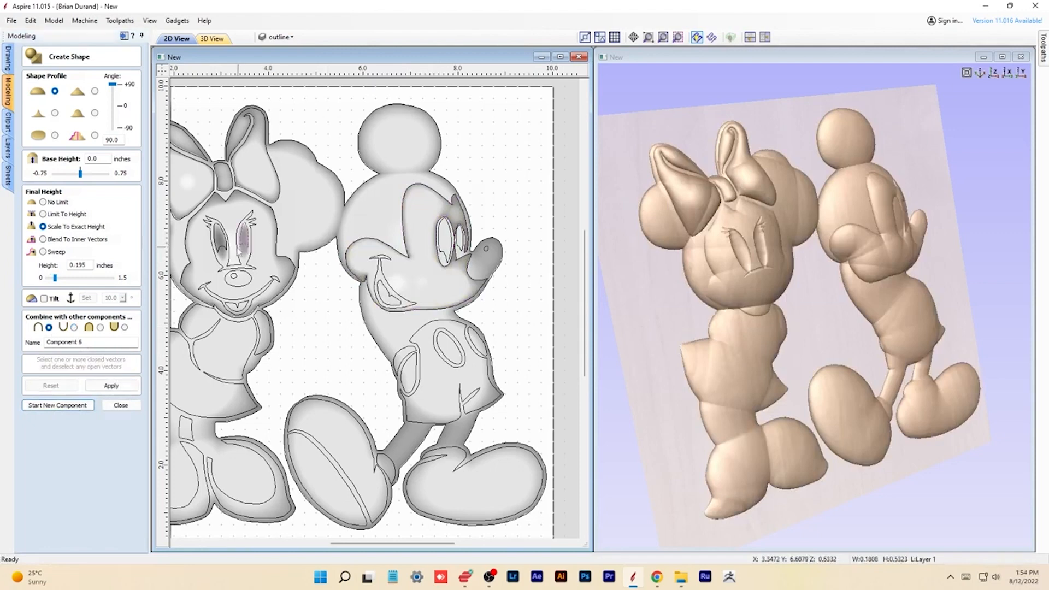
pyautogui.keyDown('shift'); pyautogui.click(225, 249); pyautogui.keyUp('shift')
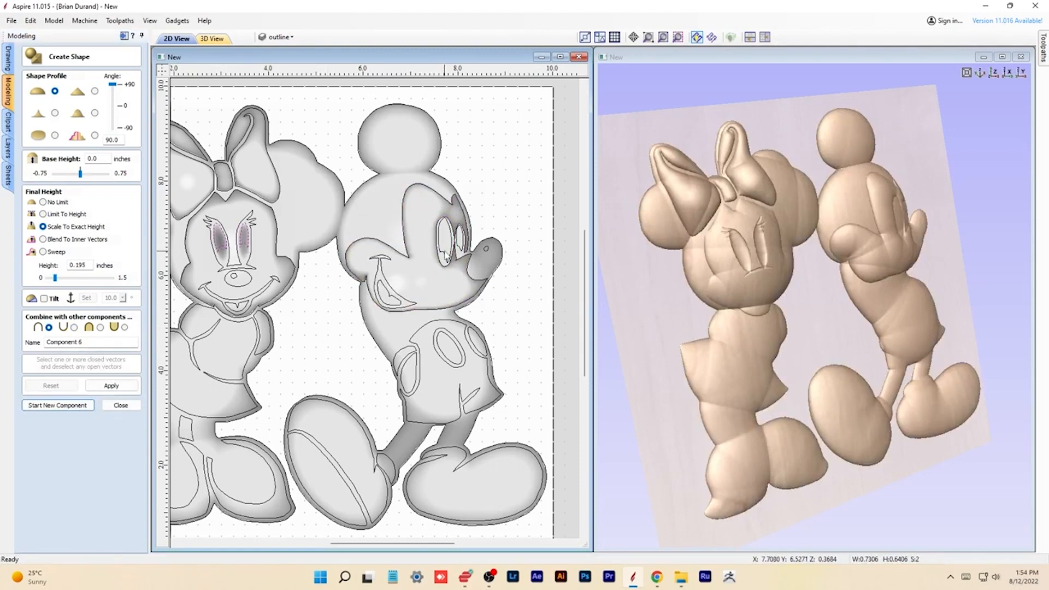
pyautogui.keyDown('shift'); pyautogui.click(445, 256); pyautogui.keyUp('shift')
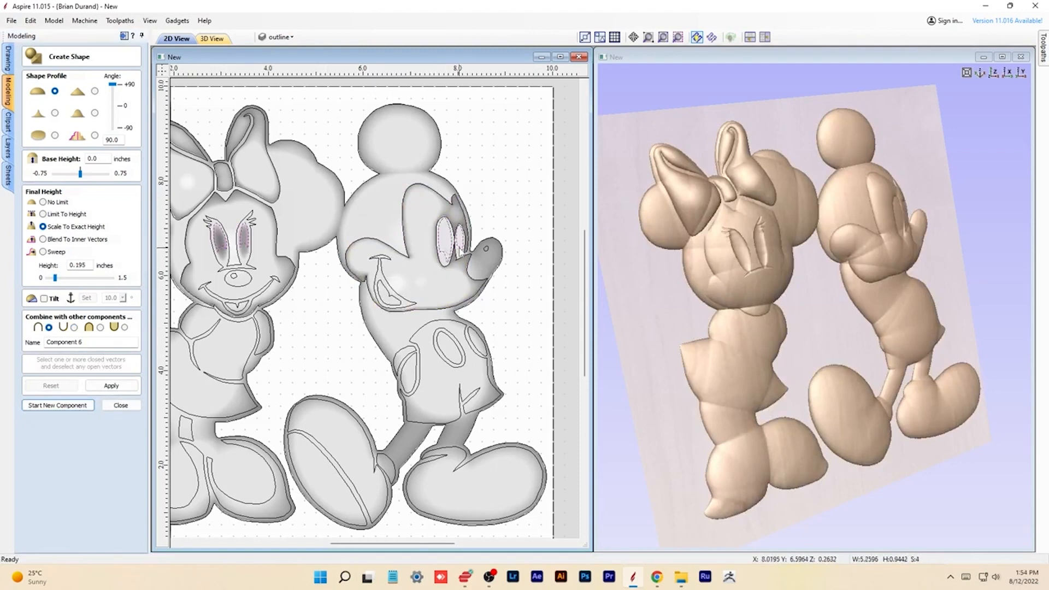
pyautogui.click(74, 328)
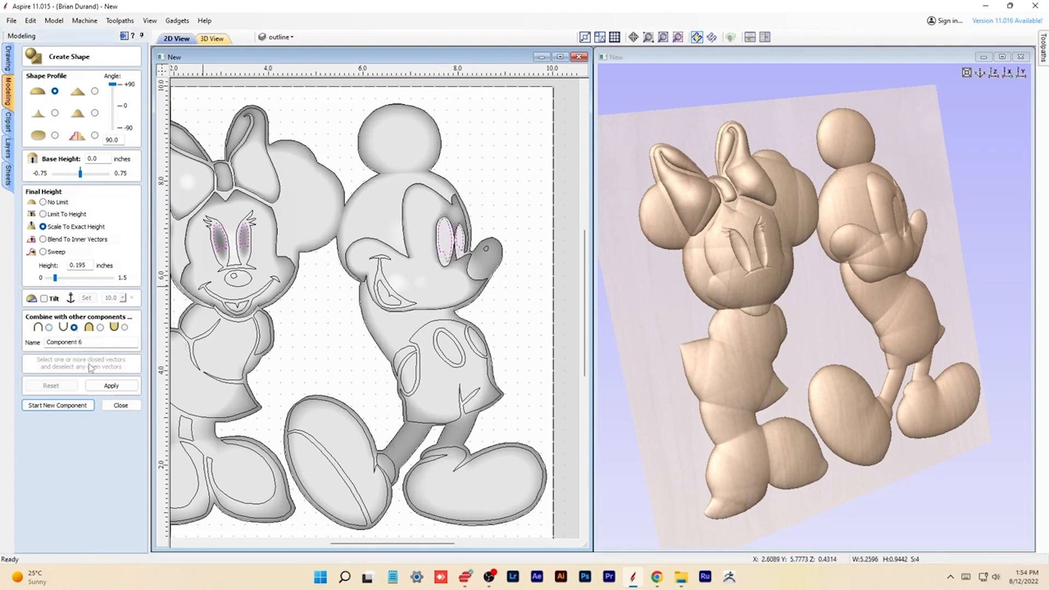
pyautogui.click(106, 389)
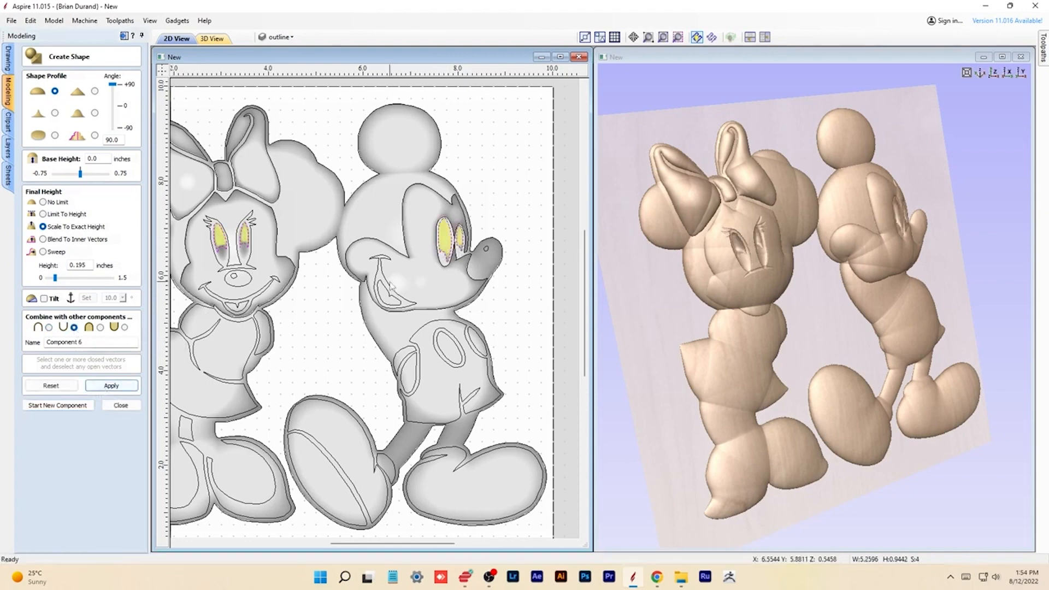
pyautogui.moveTo(798, 298); pyautogui.dragTo(663, 303)
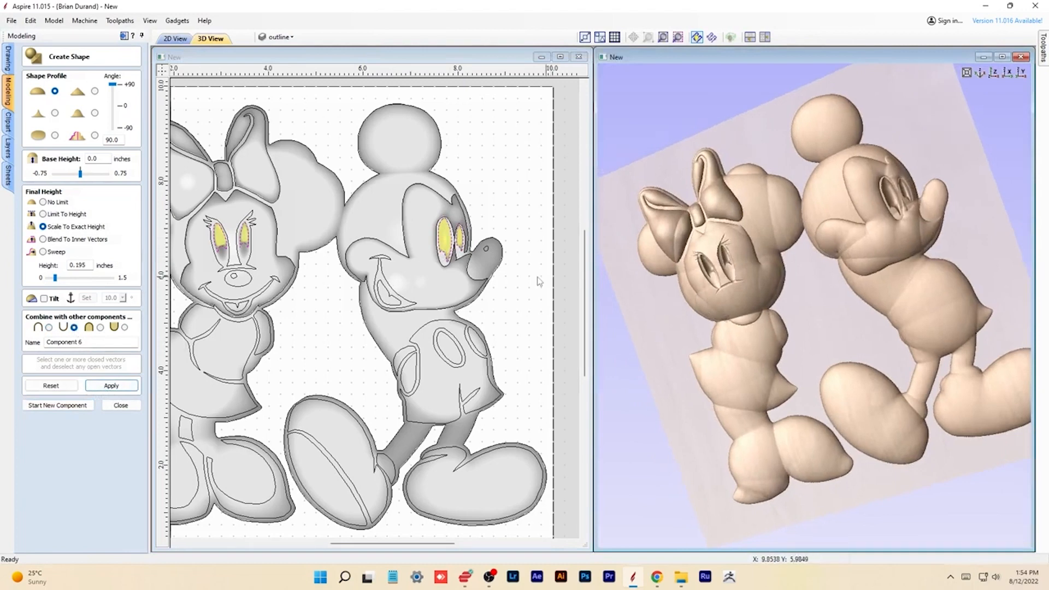
# Switch the eye shape to additive, set its exact height to 0.12 inches, apply it and start a new component
pyautogui.click(49, 327)
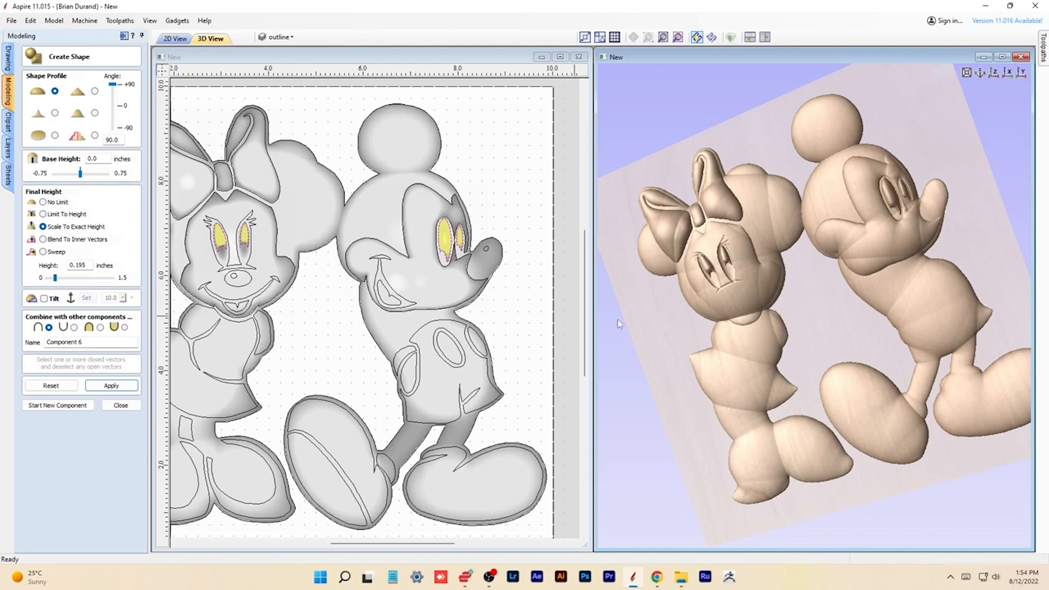
pyautogui.moveTo(657, 314); pyautogui.dragTo(852, 304)
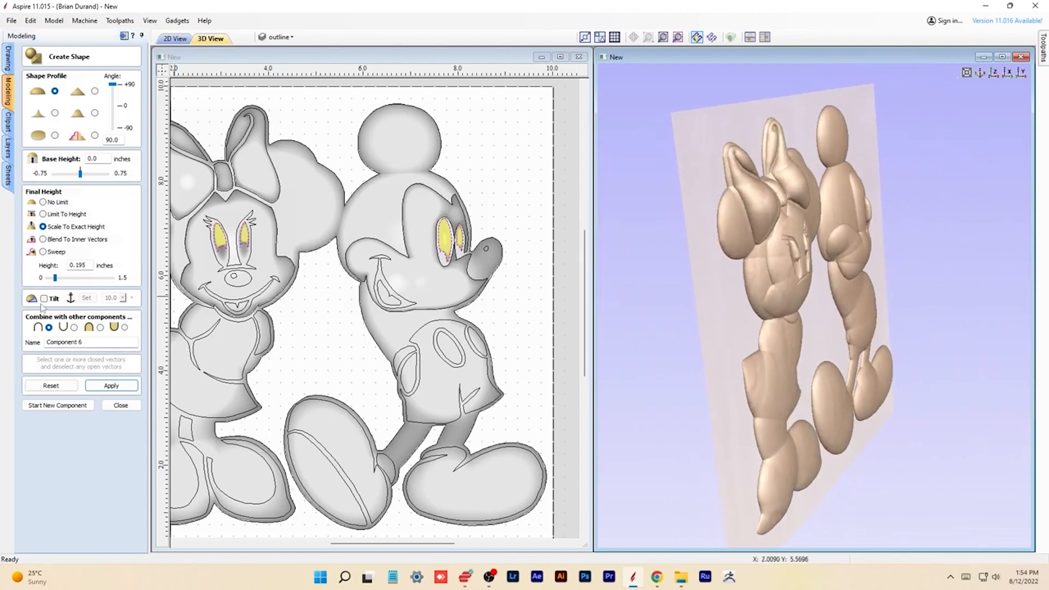
pyautogui.moveTo(56, 278); pyautogui.dragTo(54, 279)
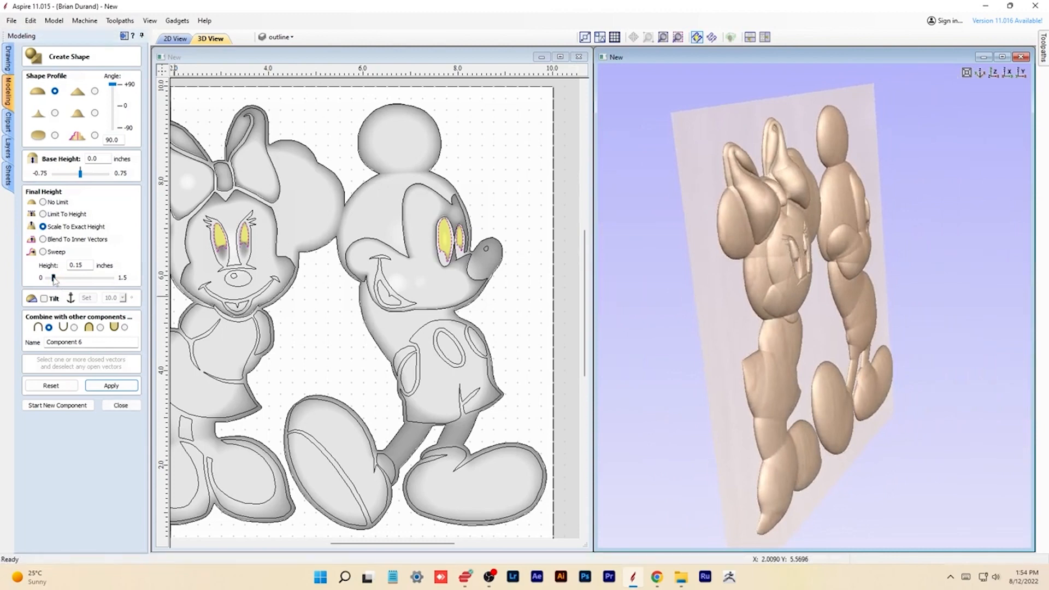
pyautogui.moveTo(53, 278); pyautogui.dragTo(51, 278)
pyautogui.click(114, 384)
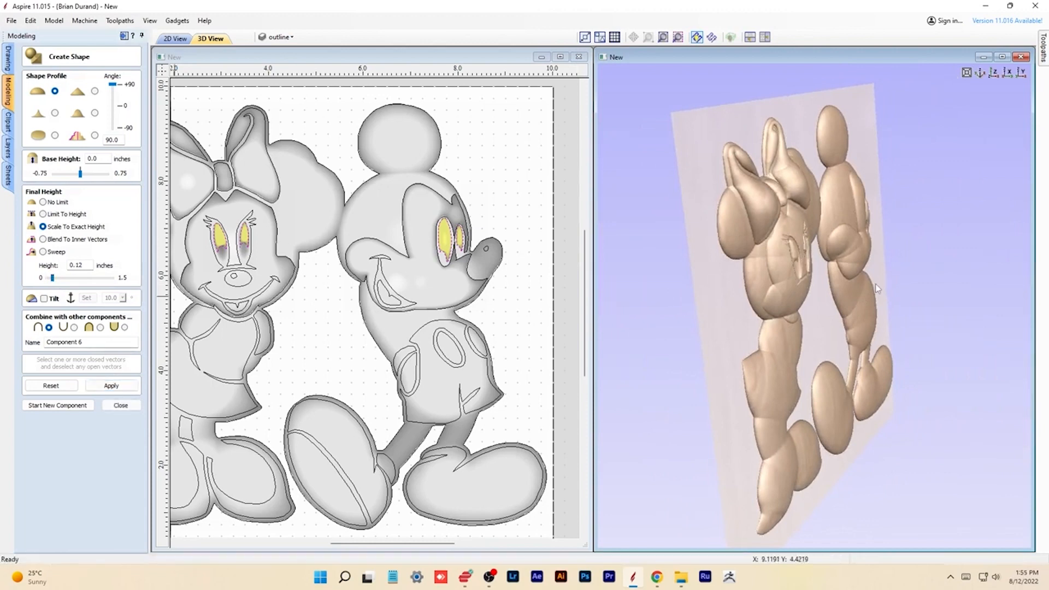
pyautogui.moveTo(792, 284); pyautogui.dragTo(976, 326)
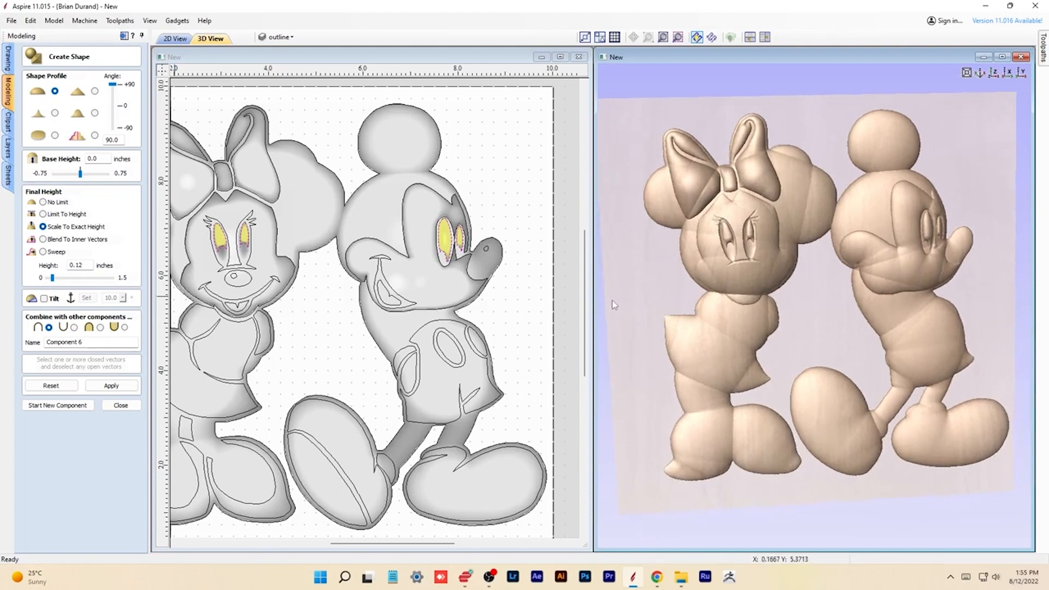
pyautogui.click(111, 385)
pyautogui.click(78, 406)
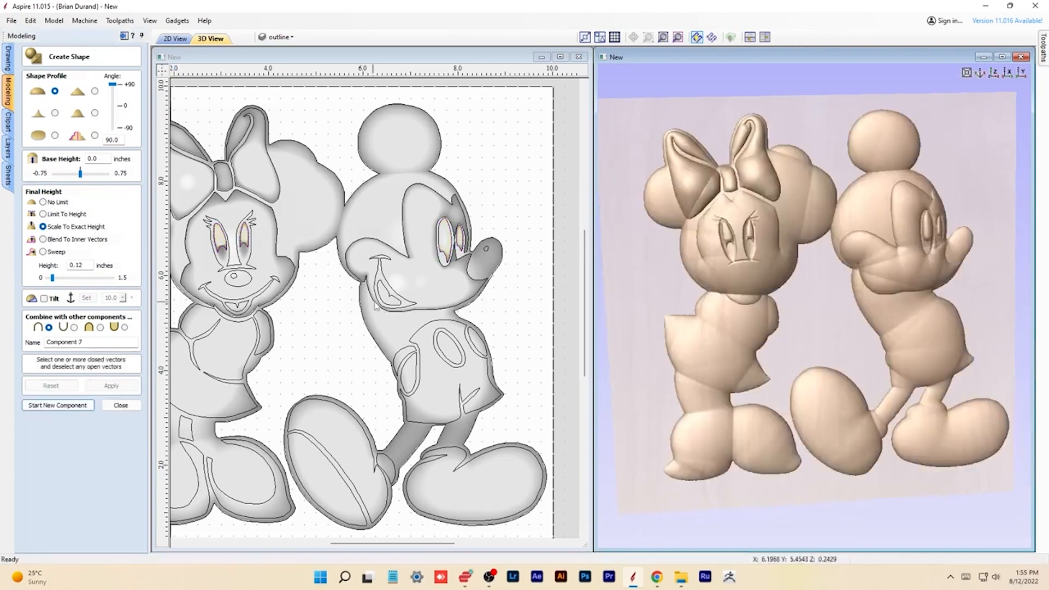
# Create a subtractive rounded shape from Mickey's and Minnie's mouth vectors, scaled to an exact height of 0.12 inches, and start a new component
pyautogui.click(400, 299)
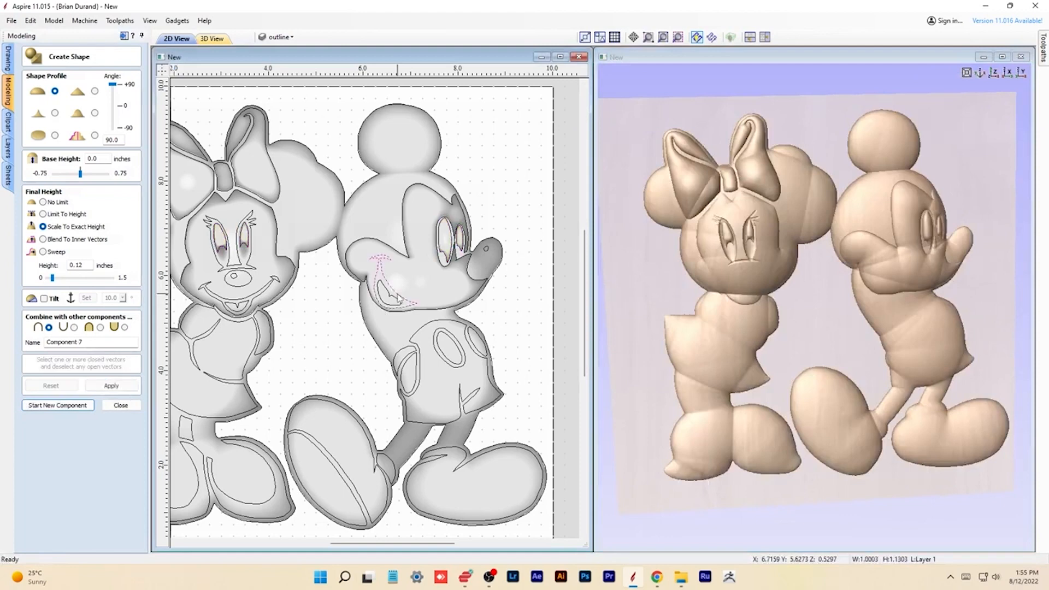
pyautogui.keyDown('shift'); pyautogui.click(270, 286); pyautogui.keyUp('shift')
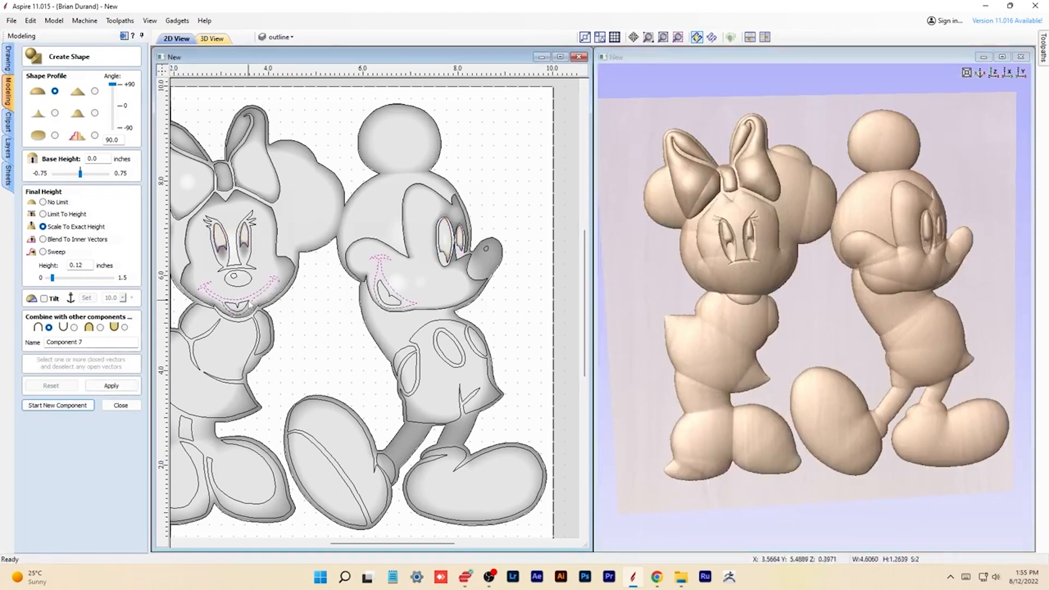
pyautogui.click(75, 327)
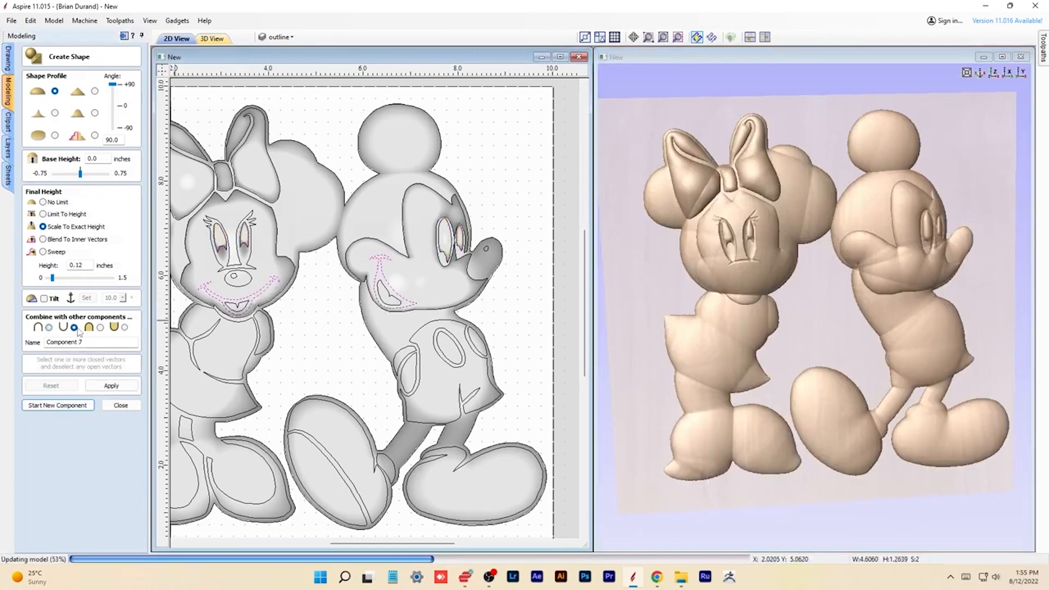
pyautogui.click(127, 391)
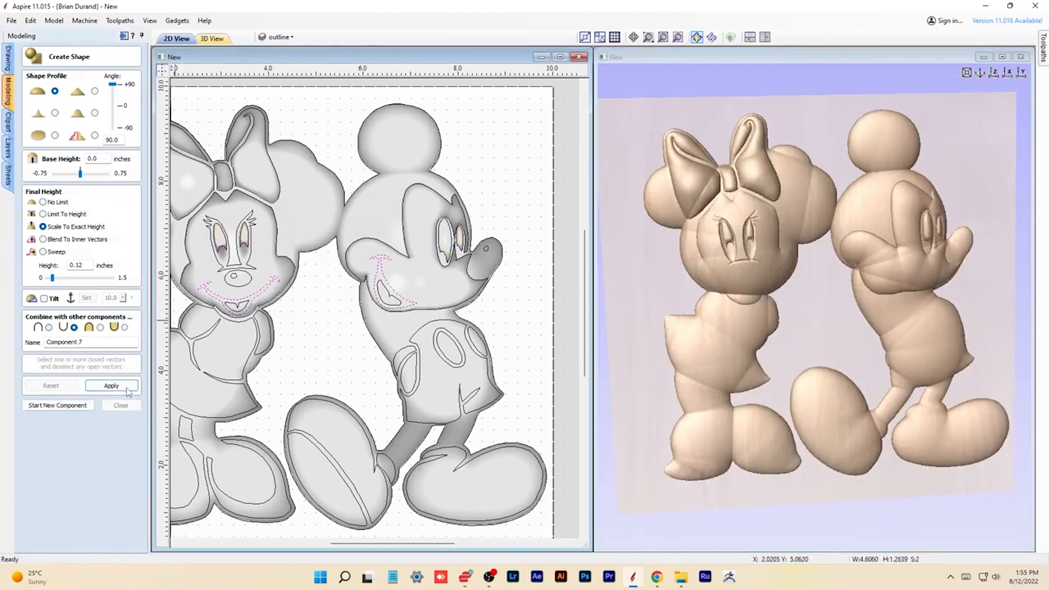
pyautogui.moveTo(717, 345); pyautogui.dragTo(787, 320)
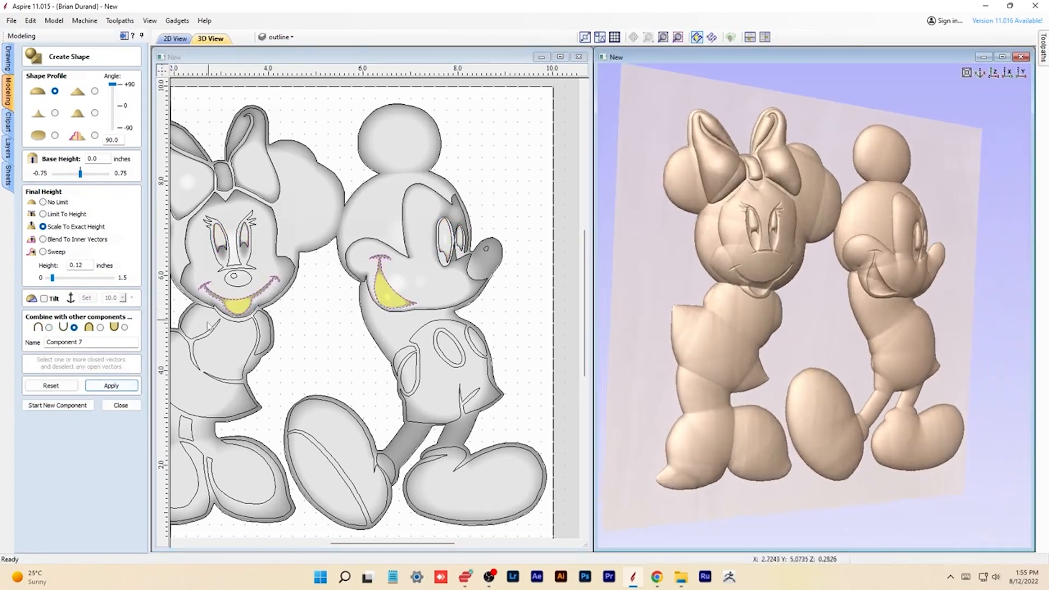
pyautogui.click(103, 383)
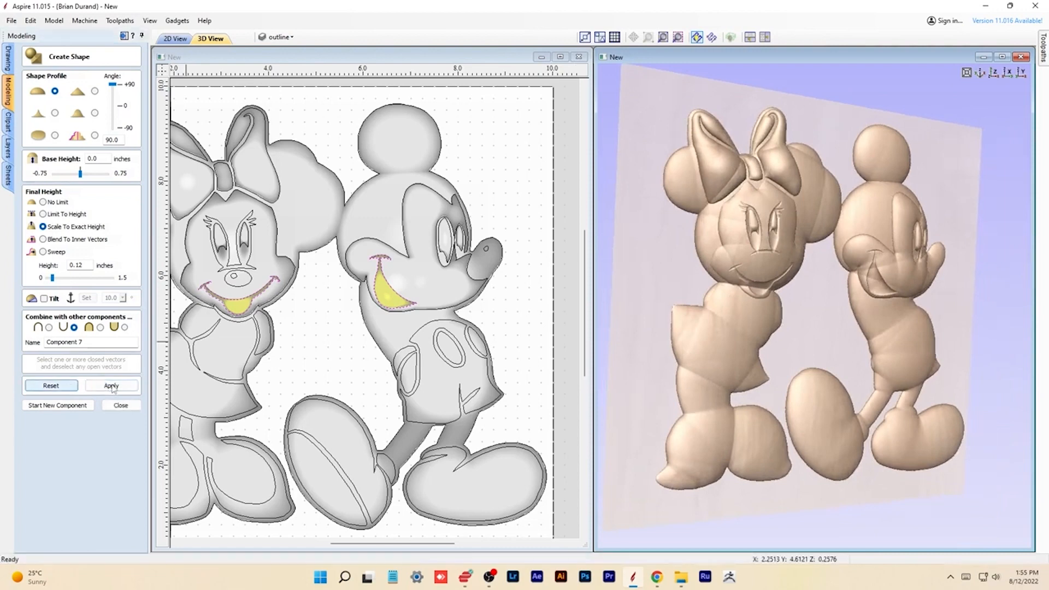
pyautogui.click(112, 388)
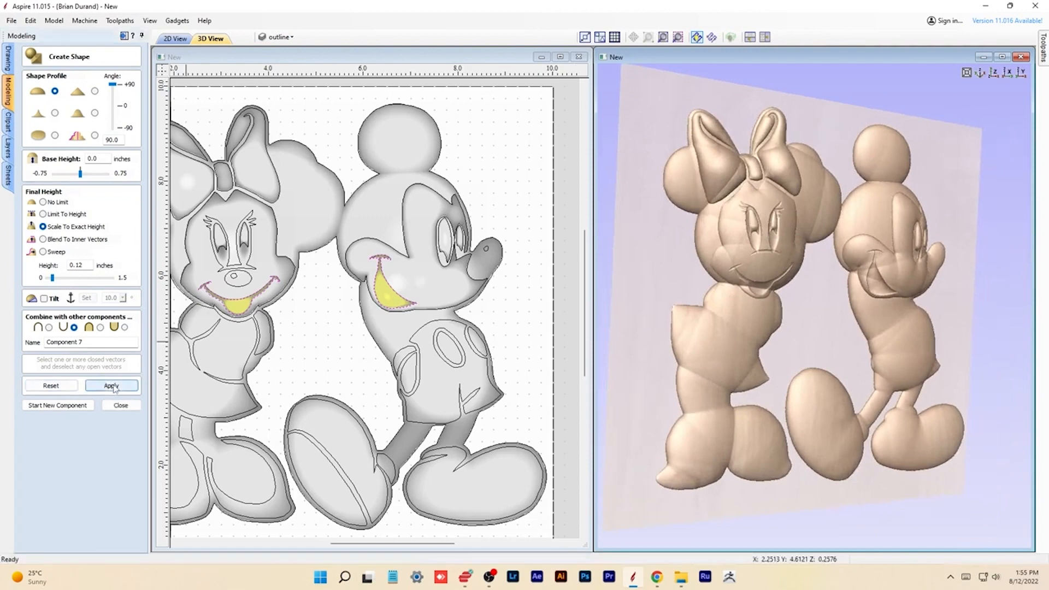
pyautogui.click(82, 405)
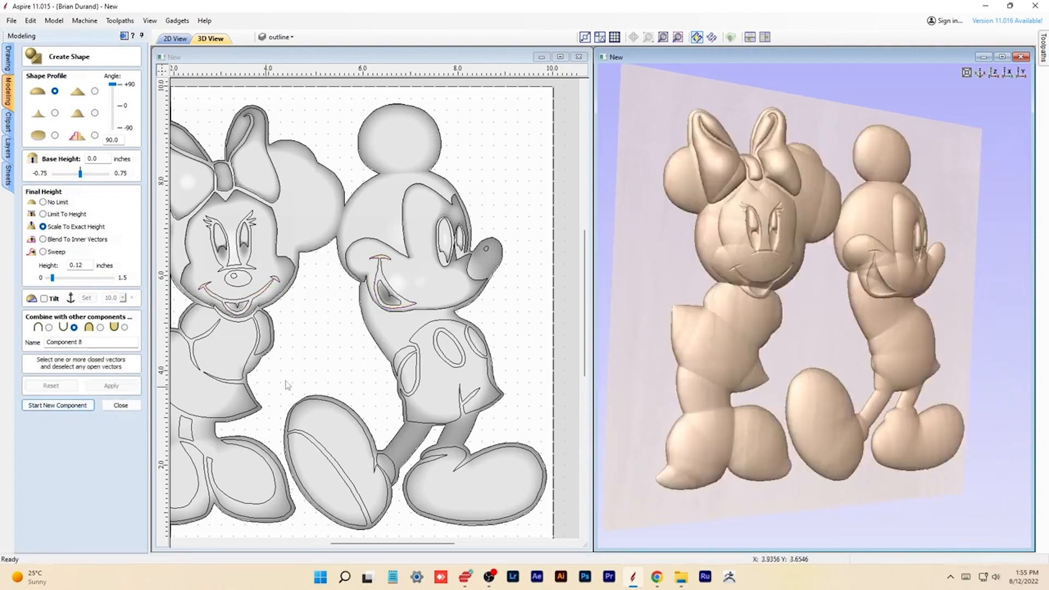
# Create an additive rounded shape named "nose" from Minnie's nose vector, scaled to an exact height of 0.12 inches, and start a new component
pyautogui.click(243, 288)
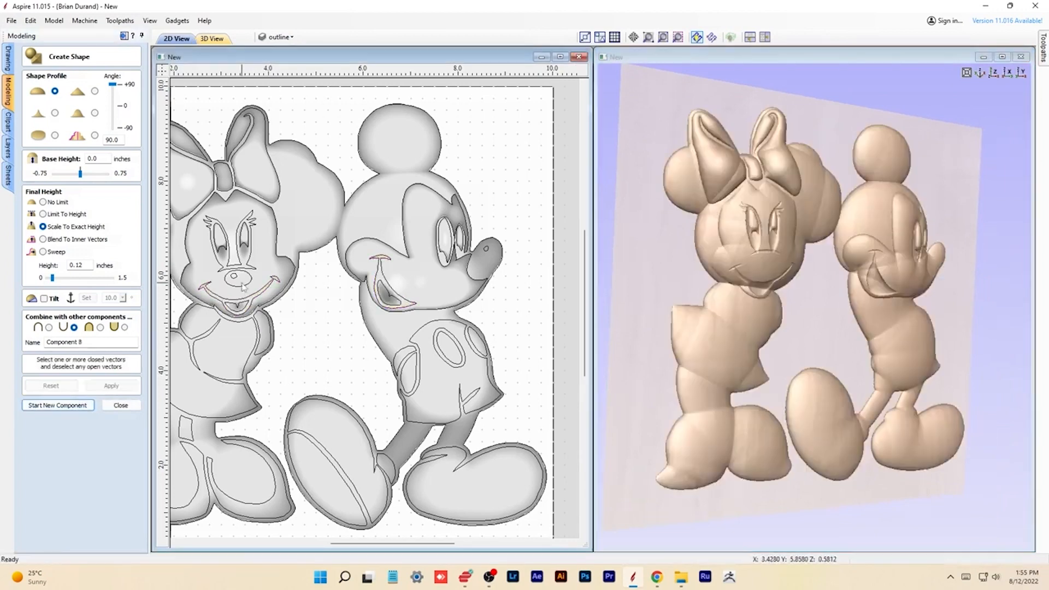
pyautogui.click(244, 288)
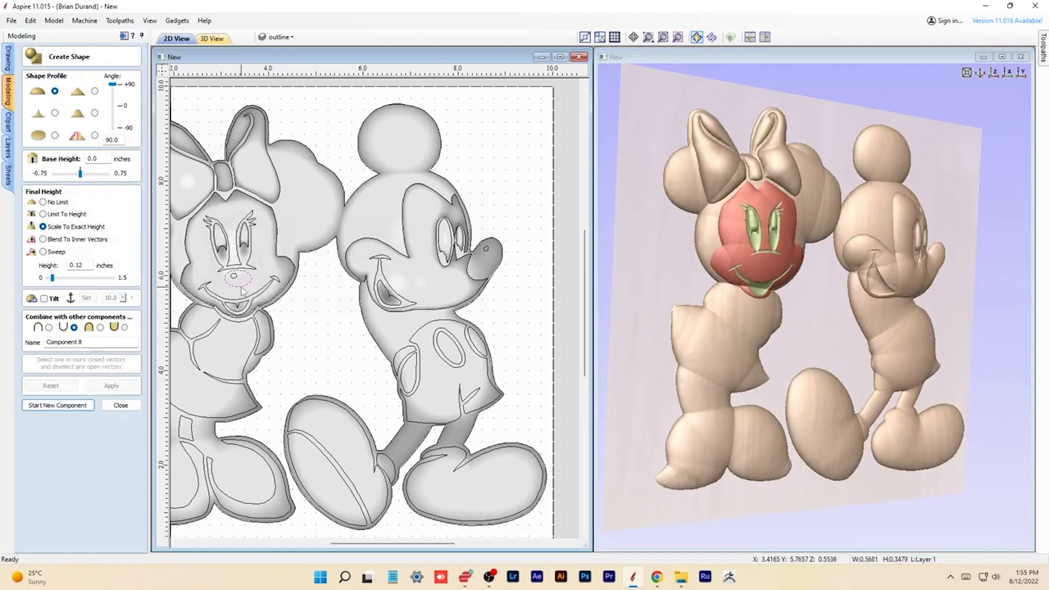
pyautogui.click(130, 387)
pyautogui.doubleClick(99, 342)
pyautogui.write('nose')
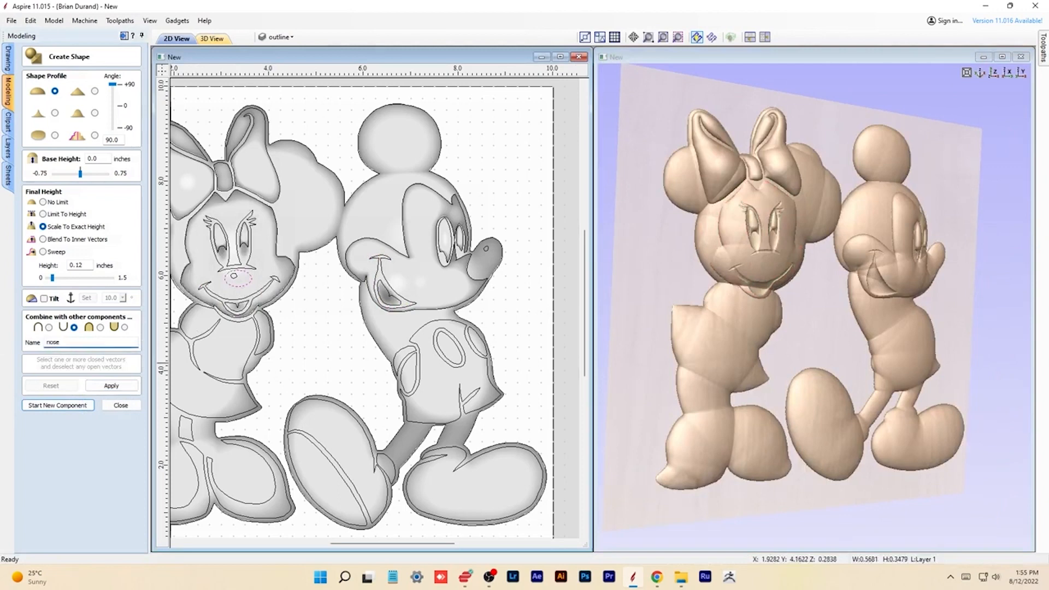
pyautogui.click(49, 327)
pyautogui.click(111, 385)
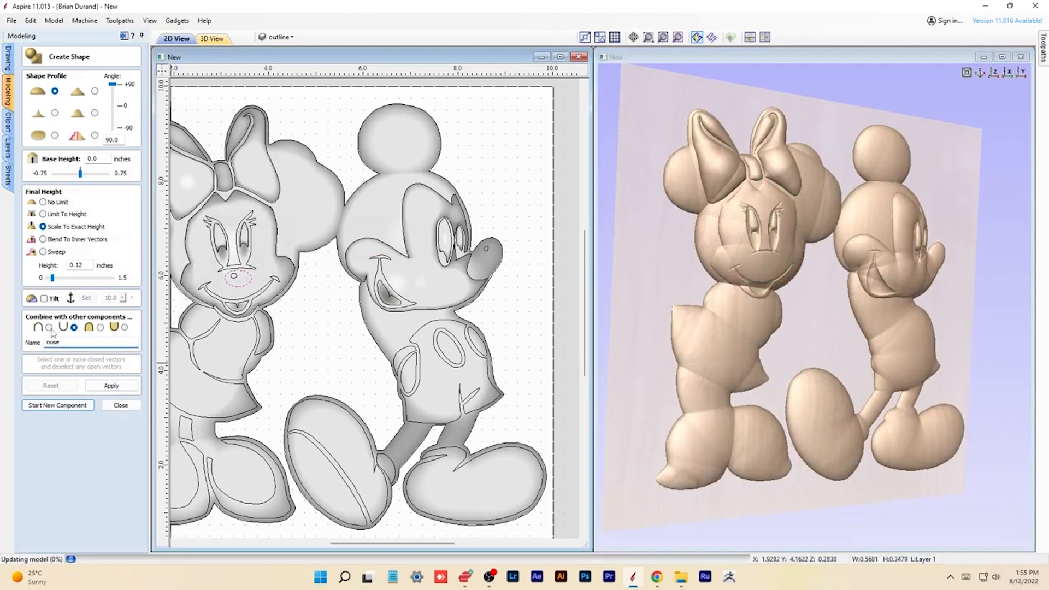
pyautogui.click(121, 387)
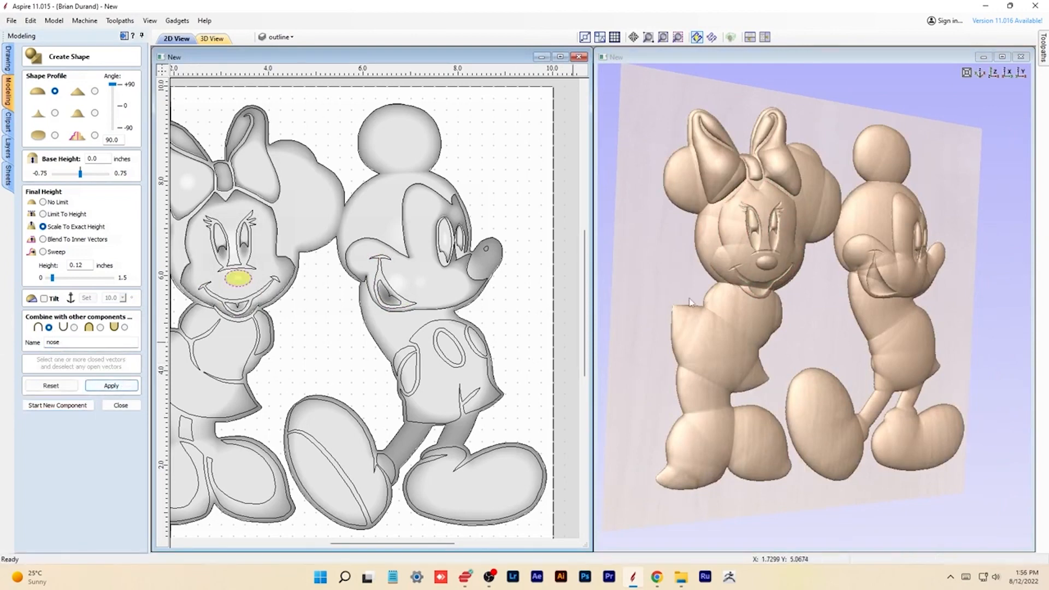
pyautogui.click(764, 319)
pyautogui.moveTo(764, 319); pyautogui.dragTo(650, 325)
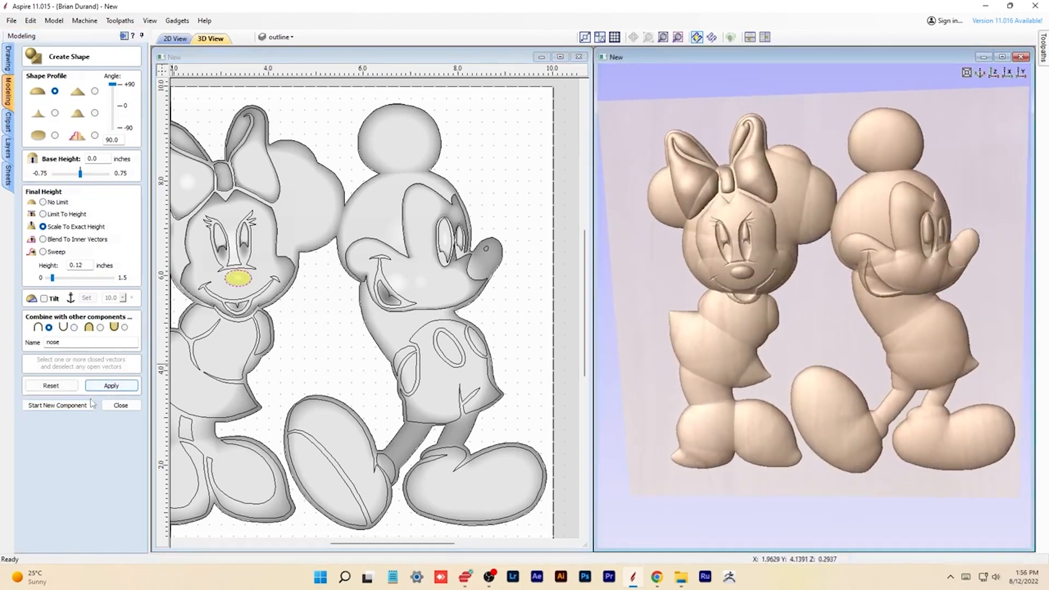
pyautogui.click(104, 386)
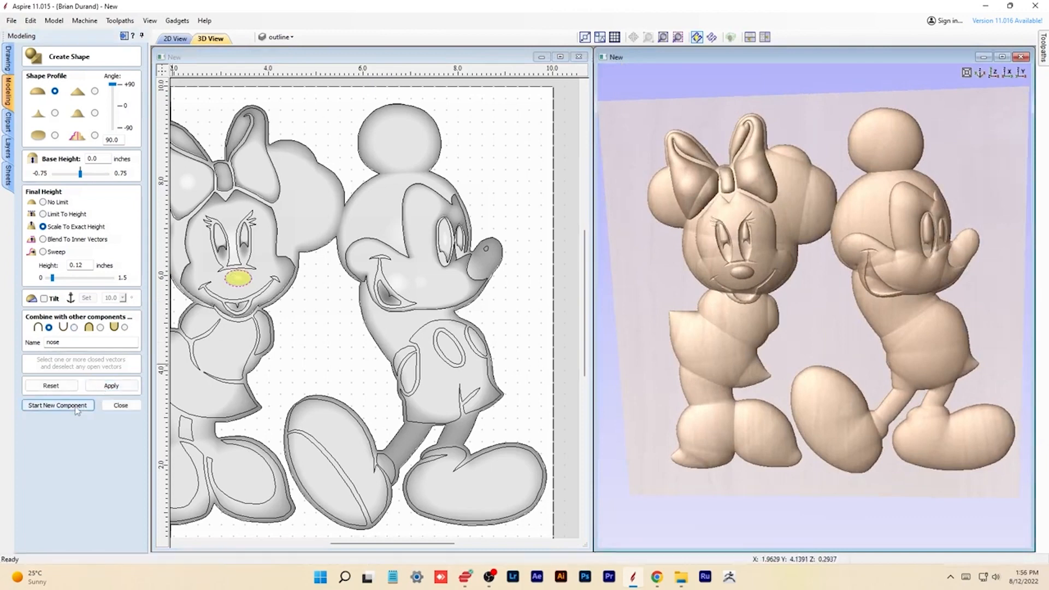
pyautogui.click(76, 407)
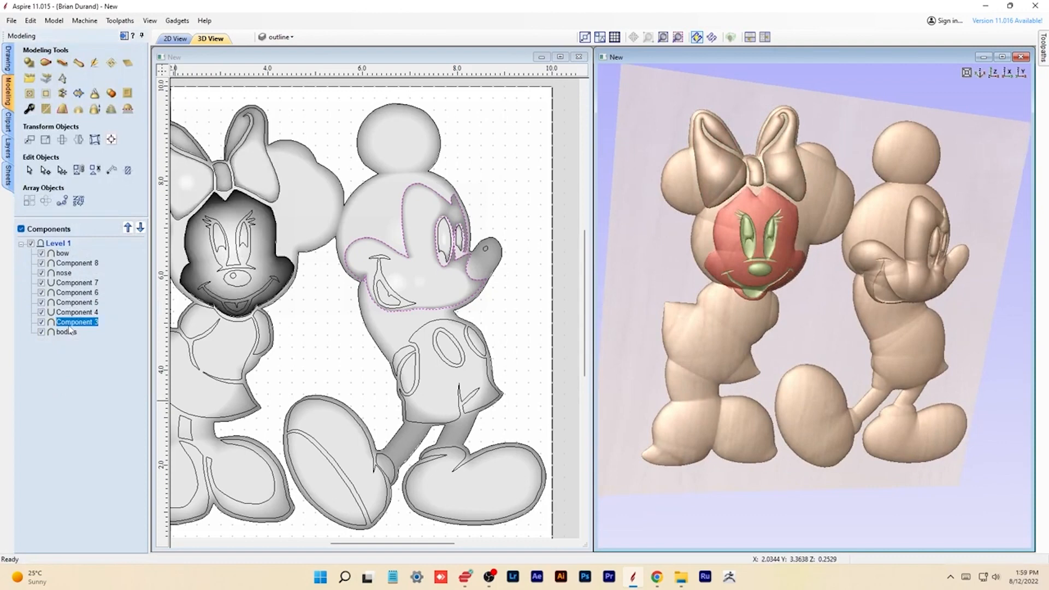
# Rename Component 3 as "left face" and Component 4 as "left eye socket"
pyautogui.click(70, 324)
pyautogui.write('left face')
pyautogui.press('Return')
pyautogui.click(77, 312)
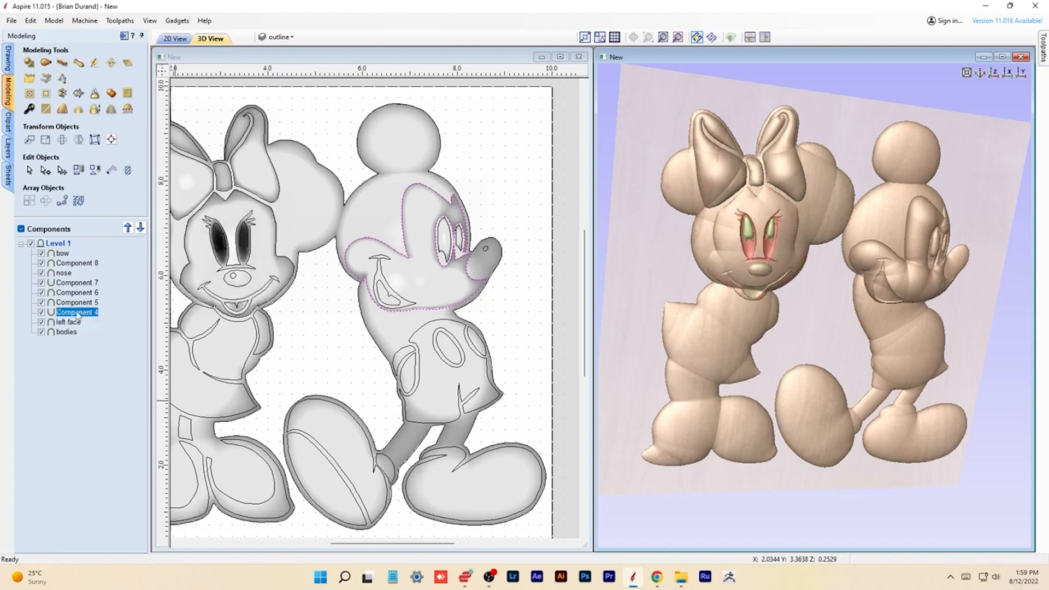
pyautogui.click(77, 312)
pyautogui.write('left eye socket')
pyautogui.press('Return')
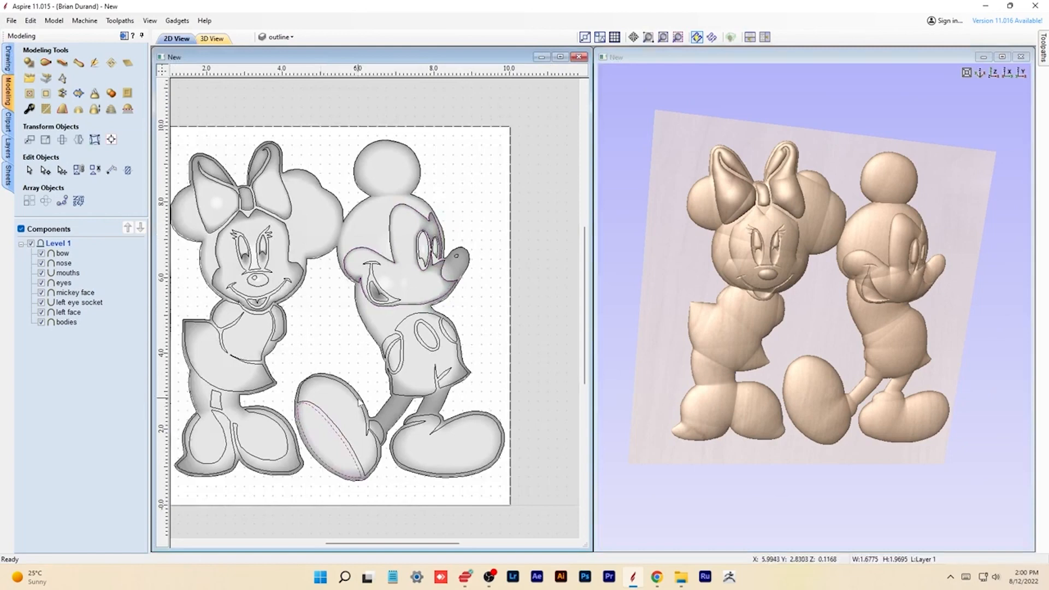
# Create an additive rounded shape from the sole and upper vectors of Mickey's upright shoe, scaled to an exact height of 0.09 inches
pyautogui.keyDown('shift'); pyautogui.click(329, 414); pyautogui.keyUp('shift')
pyautogui.keyDown('shift'); pyautogui.click(328, 415); pyautogui.keyUp('shift')
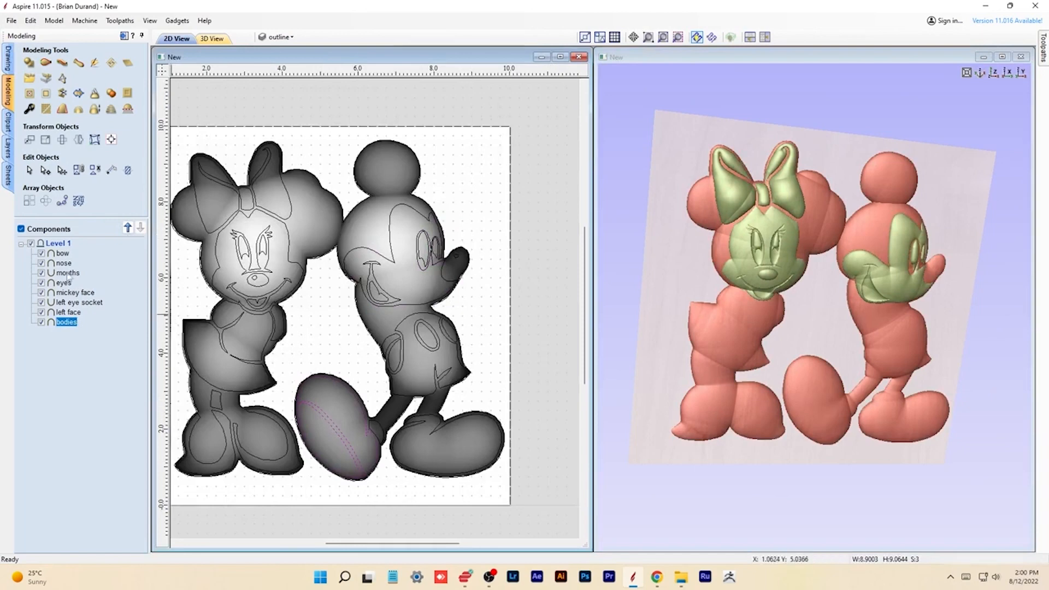
pyautogui.click(29, 64)
pyautogui.click(55, 91)
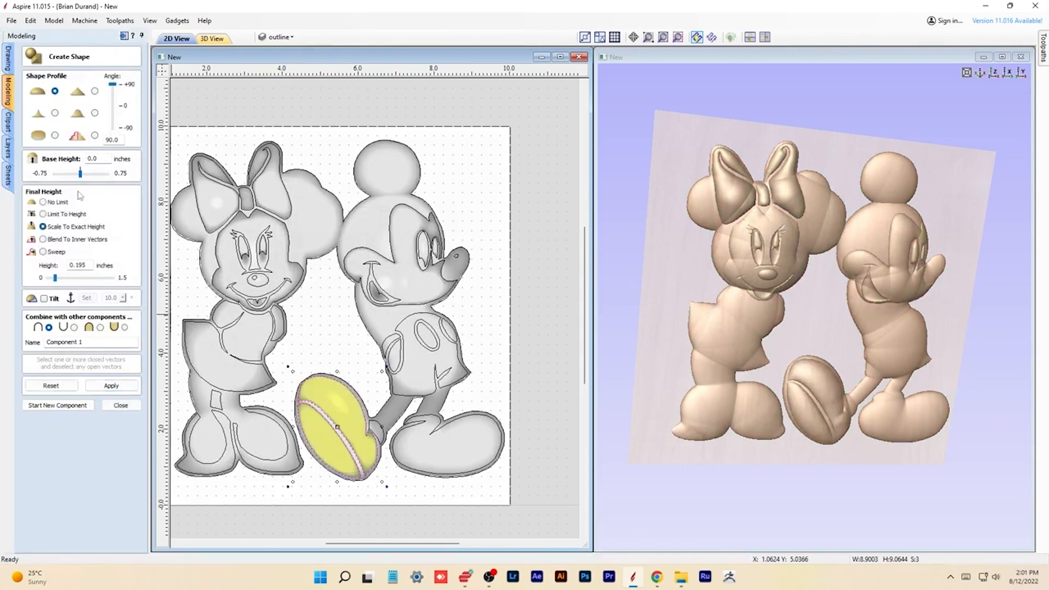
pyautogui.moveTo(55, 278); pyautogui.dragTo(51, 278)
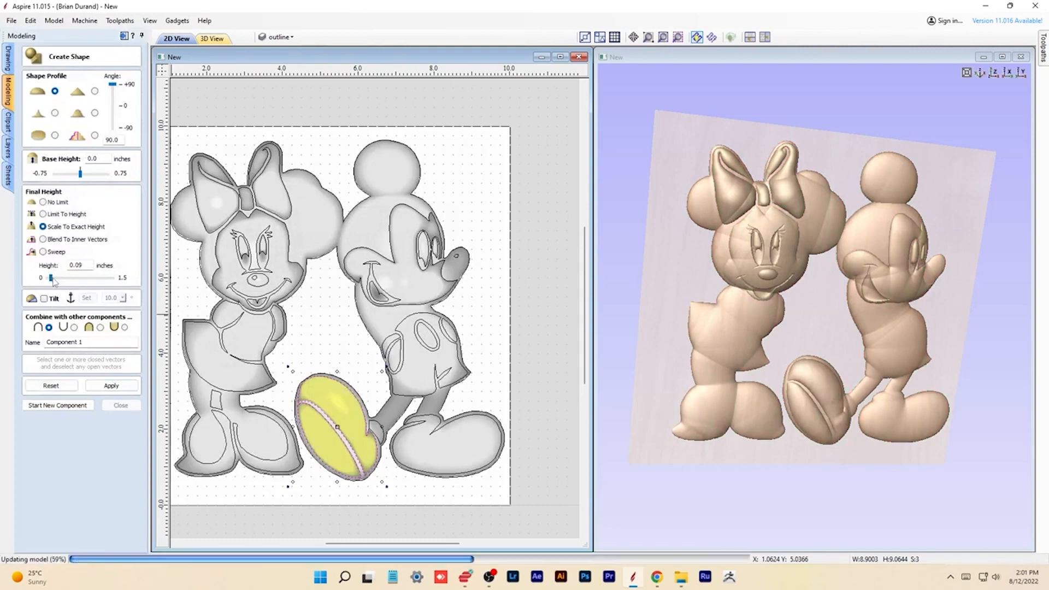
pyautogui.moveTo(831, 391); pyautogui.dragTo(899, 307)
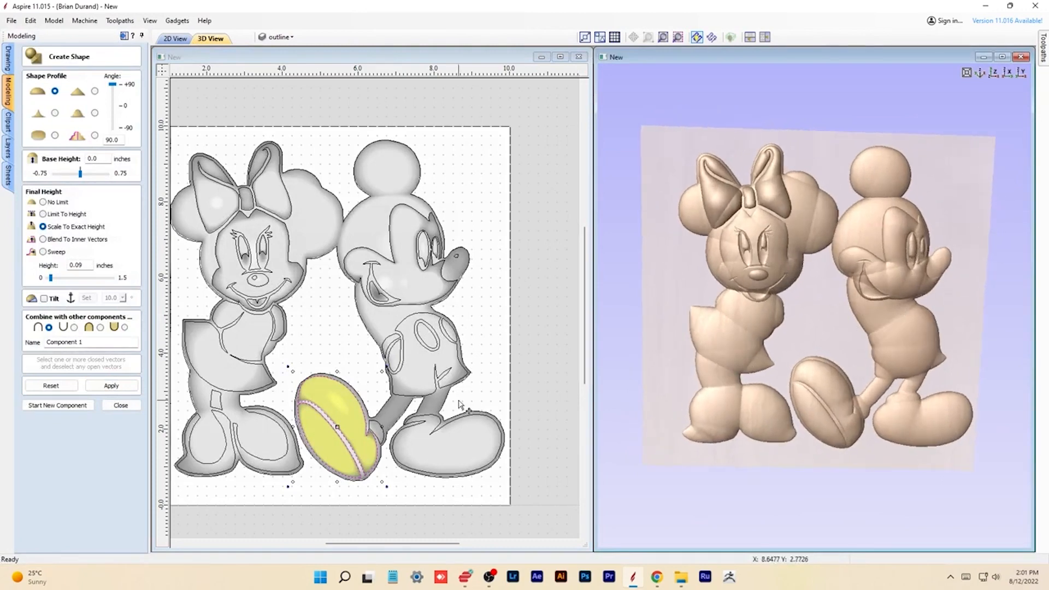
pyautogui.click(118, 387)
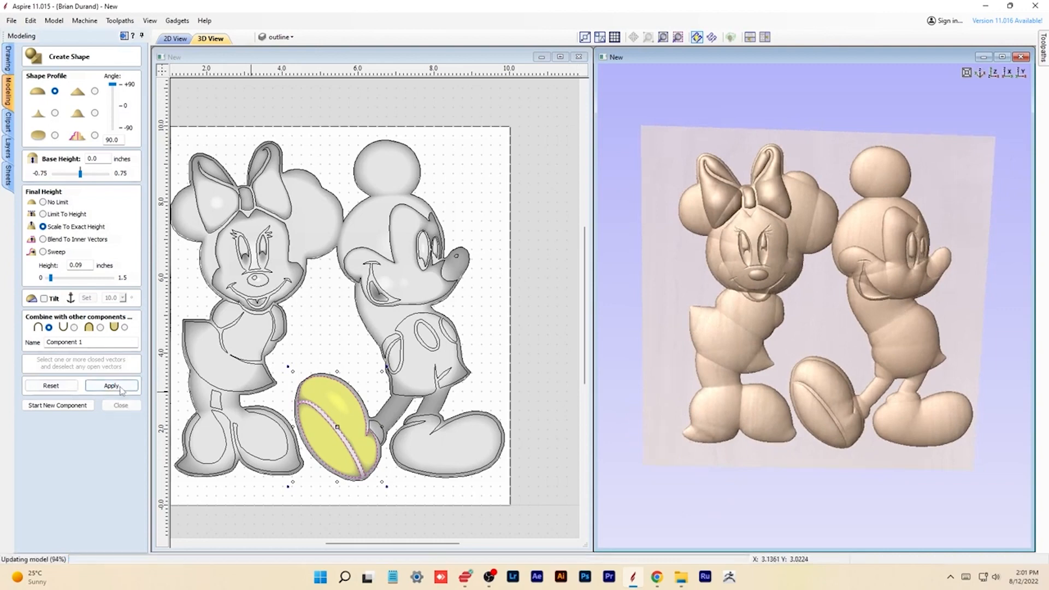
# Add Mickey's flat shoe vector to the upright shoe's additive shape, name the component "Mickey's feet", and start a new component
pyautogui.click(93, 343)
pyautogui.doubleClick(59, 339)
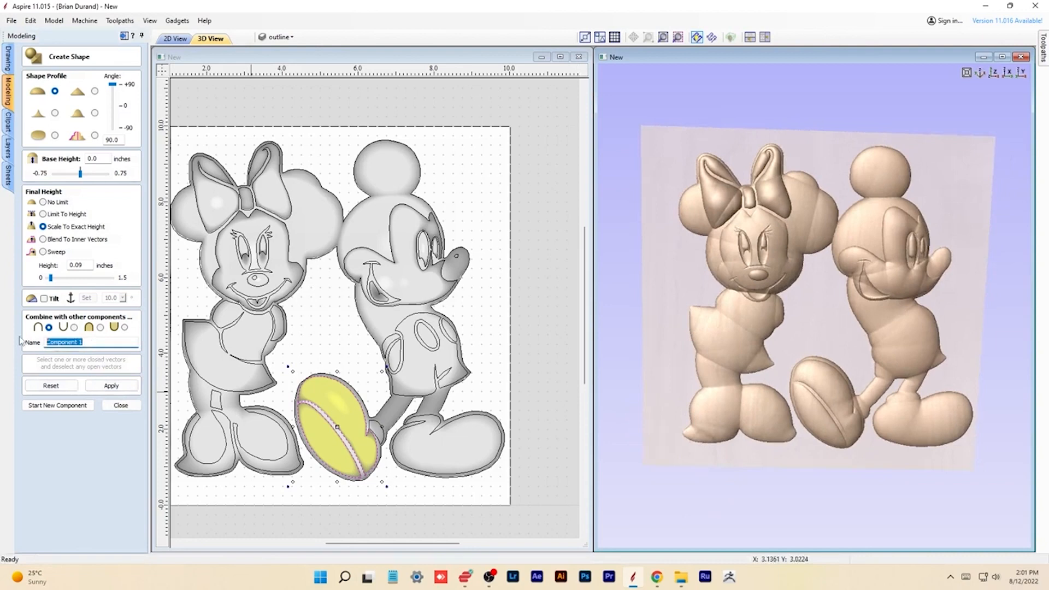
pyautogui.click(418, 429)
pyautogui.keyDown('shift'); pyautogui.click(411, 453); pyautogui.keyUp('shift')
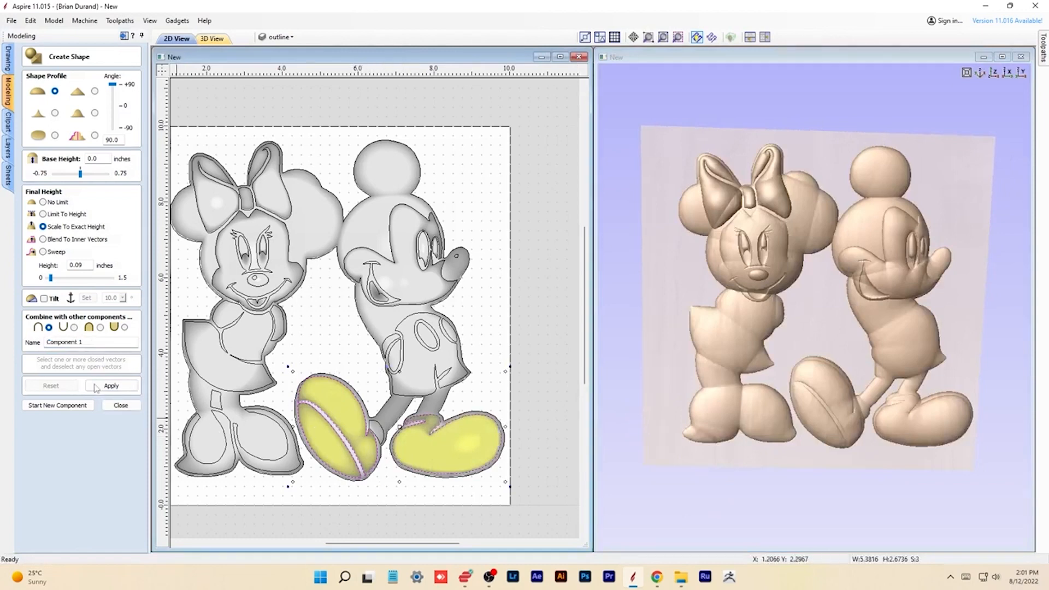
pyautogui.click(89, 342)
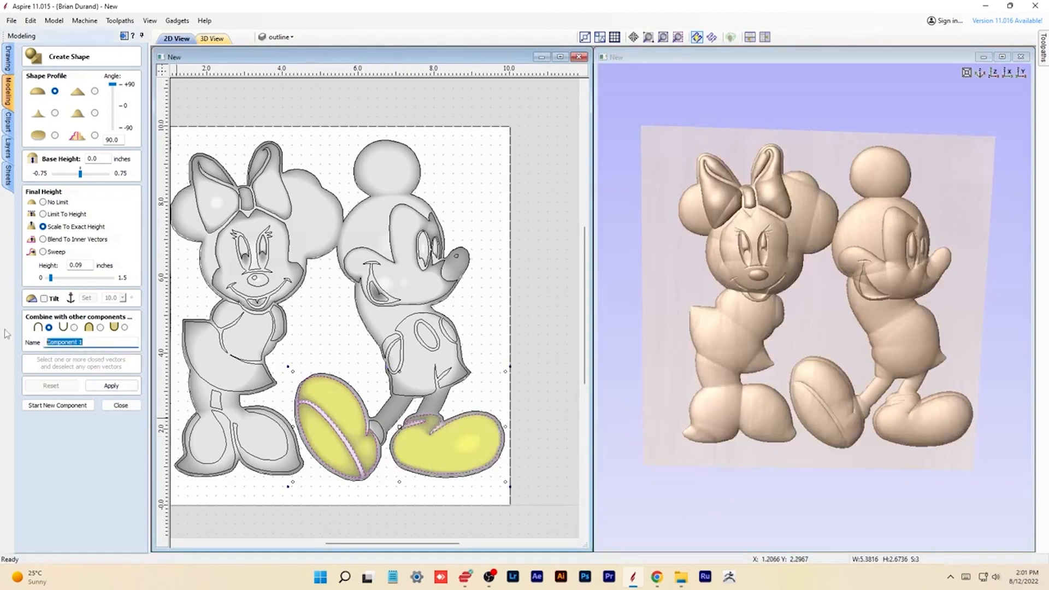
pyautogui.write("Mickey's feet")
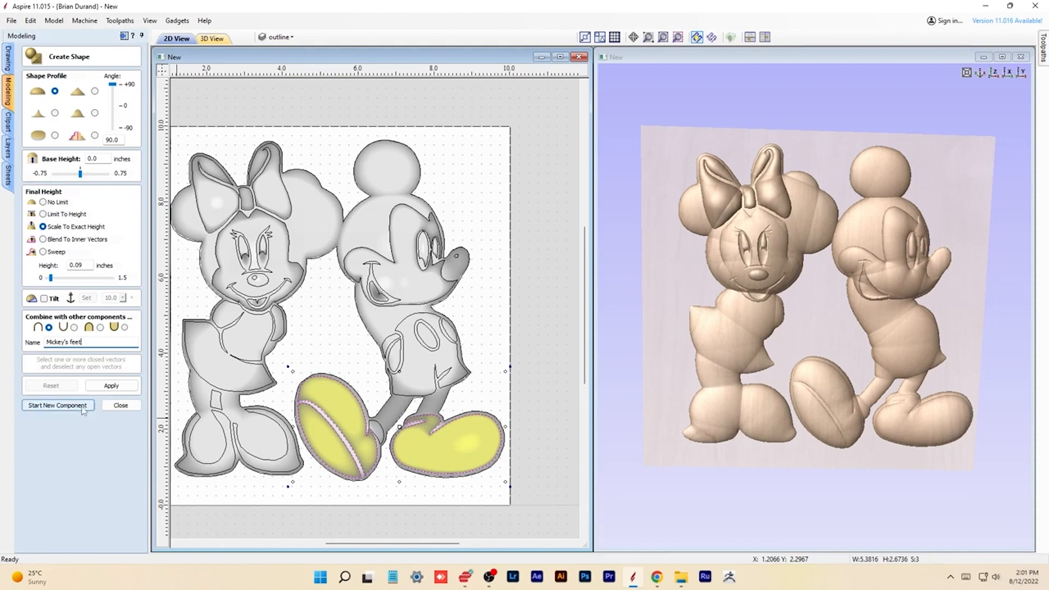
pyautogui.click(103, 388)
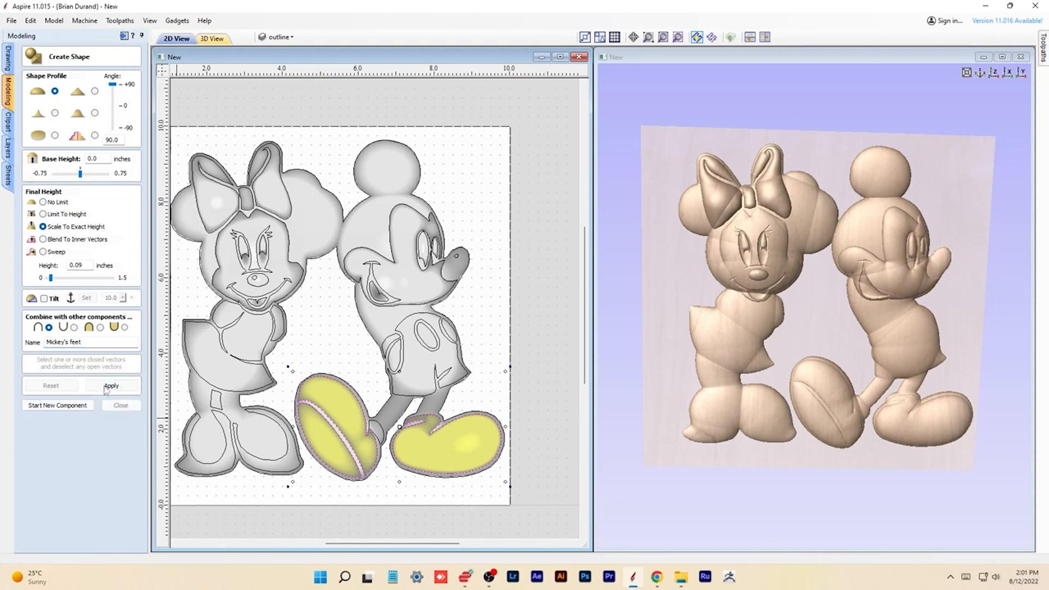
pyautogui.click(75, 409)
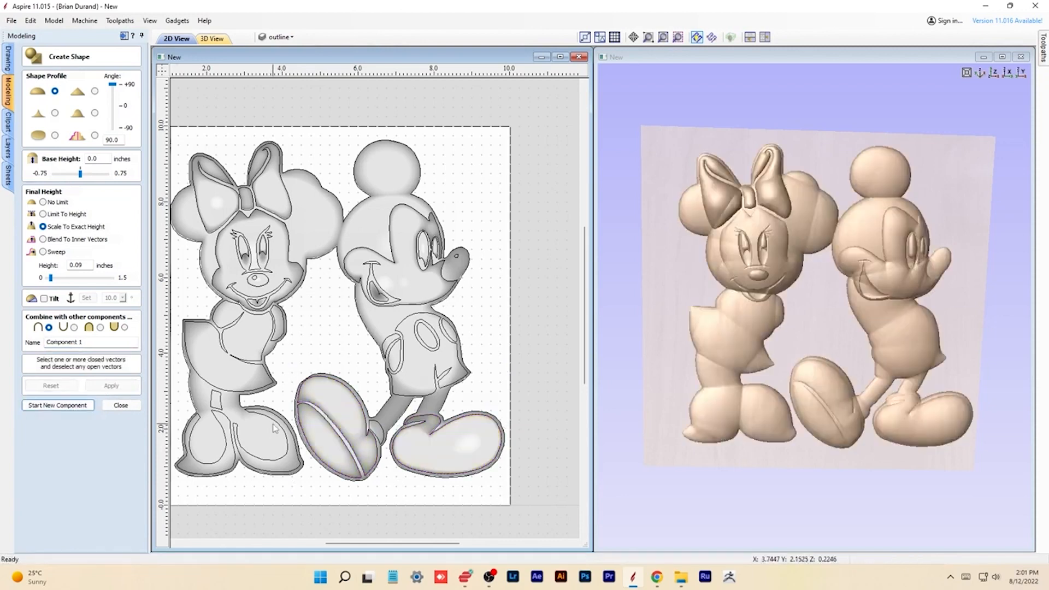
# Create an additive rounded shape named "minnie's feet" from the vectors of Minnie's two shoes
pyautogui.hotkey('ctrl', 'a')
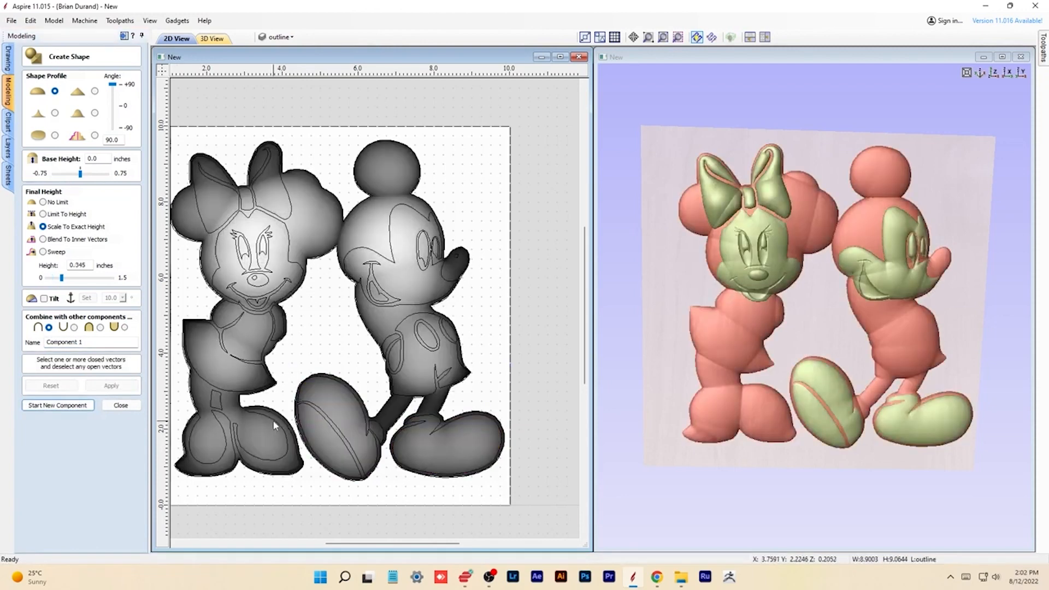
pyautogui.click(273, 423)
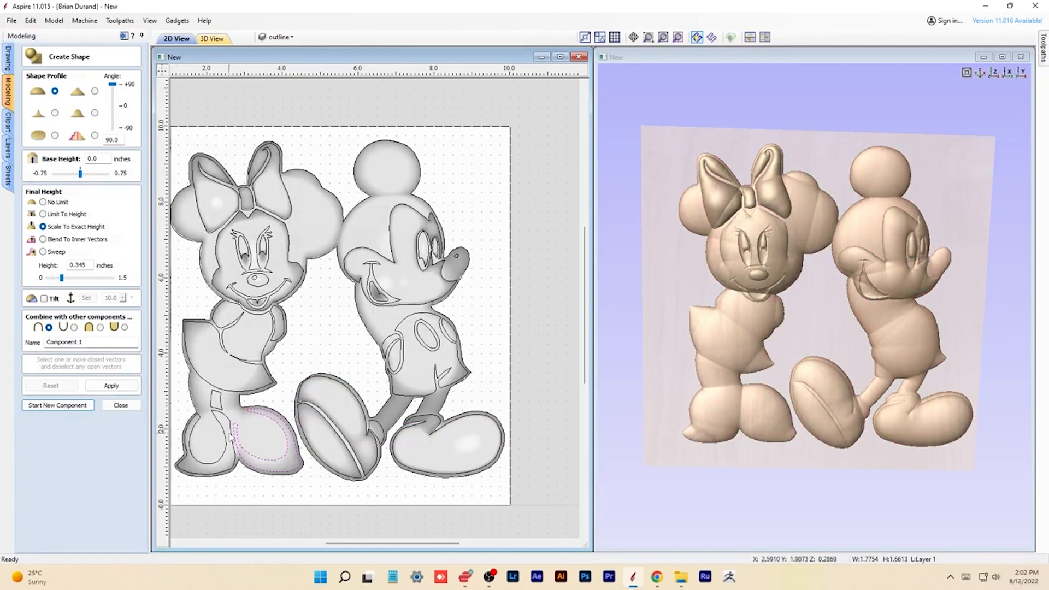
pyautogui.keyDown('shift'); pyautogui.click(227, 439); pyautogui.keyUp('shift')
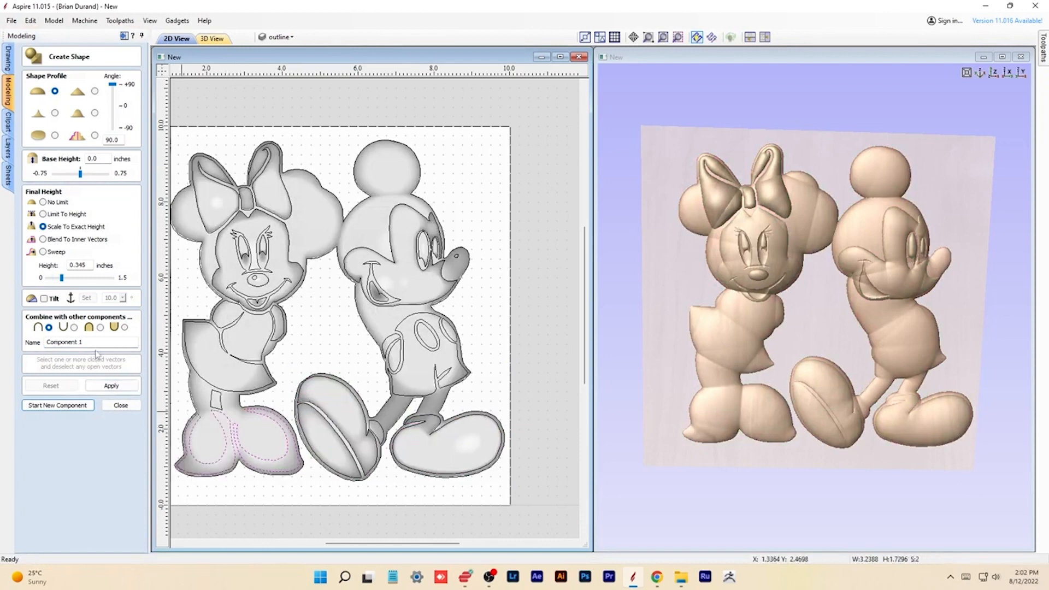
pyautogui.moveTo(95, 345); pyautogui.dragTo(13, 348)
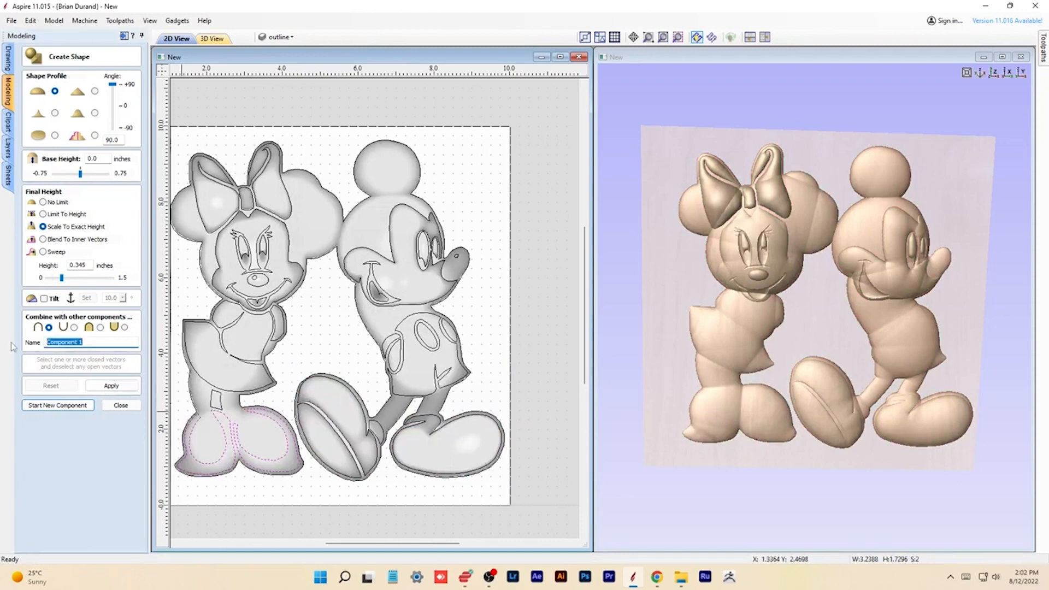
pyautogui.write("minnie's feet")
pyautogui.click(109, 386)
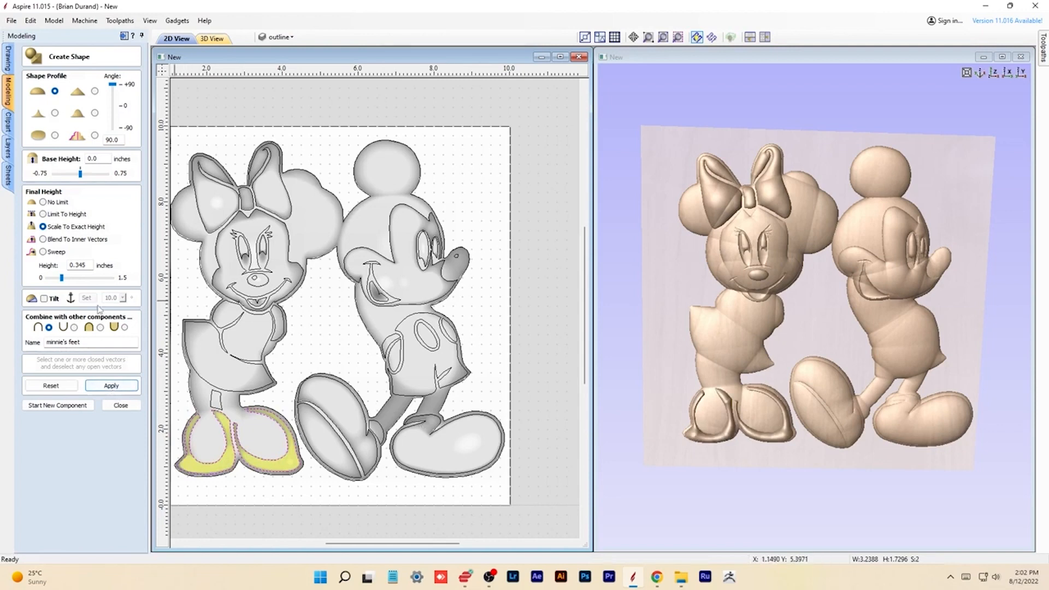
# Set the exact height of Minnie's shoe shape to 0.105 inches and start a new component
pyautogui.moveTo(721, 347); pyautogui.dragTo(788, 340)
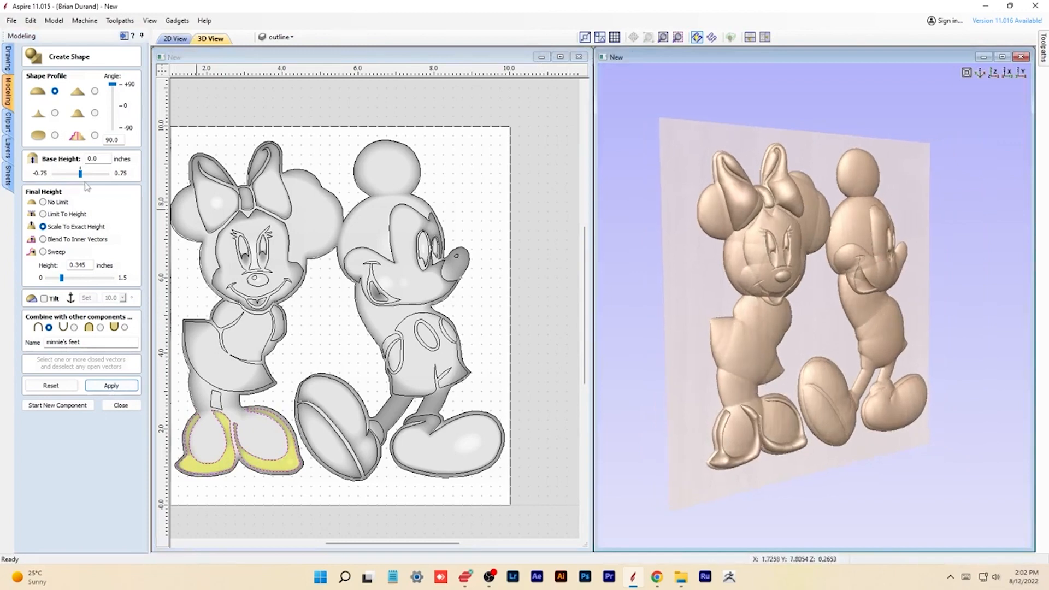
pyautogui.moveTo(62, 278); pyautogui.dragTo(55, 278)
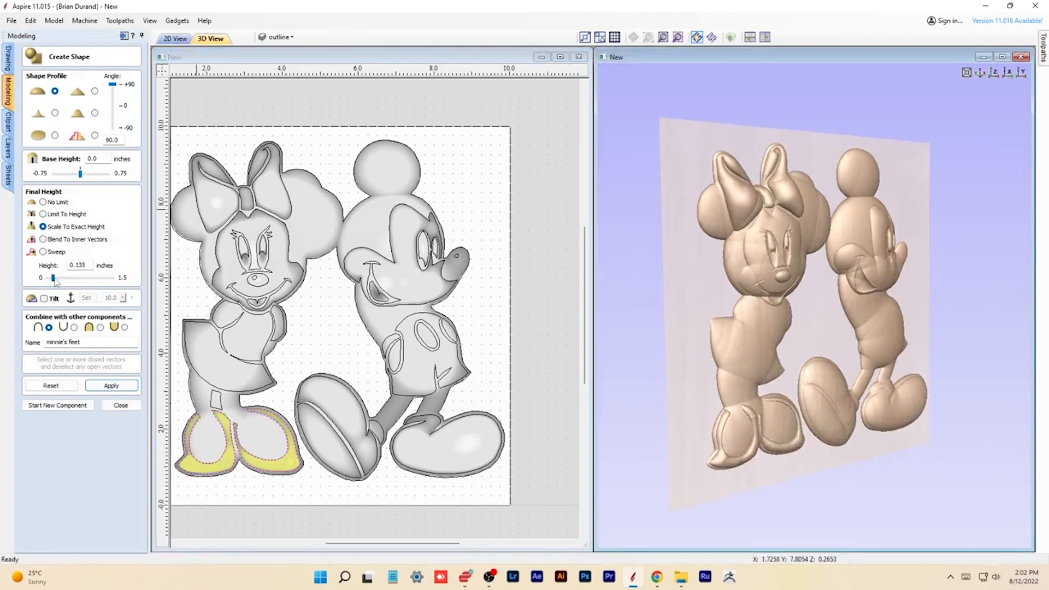
pyautogui.moveTo(54, 280); pyautogui.dragTo(52, 279)
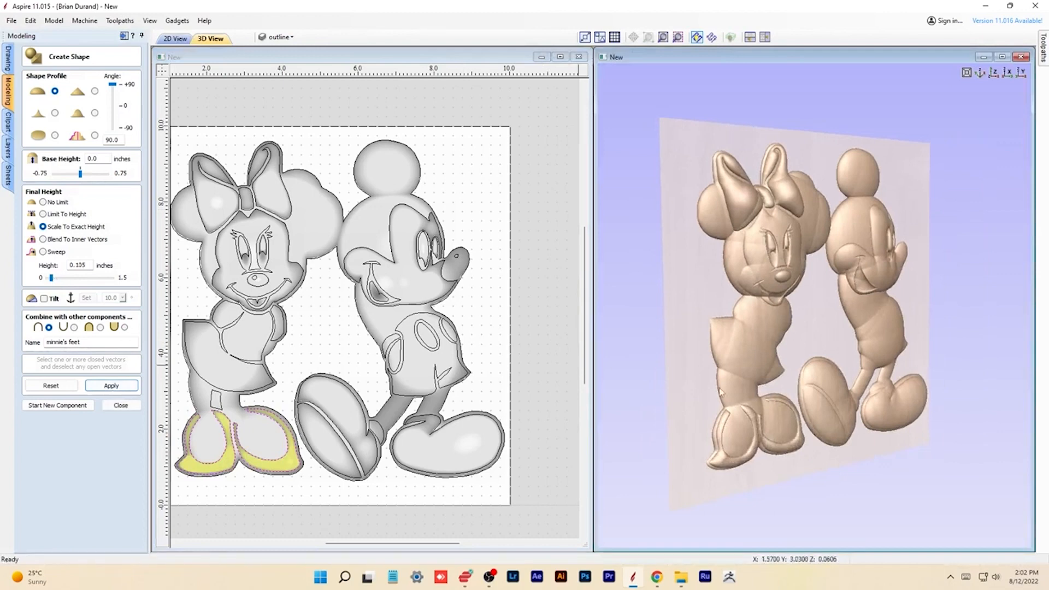
pyautogui.moveTo(798, 421); pyautogui.dragTo(721, 423)
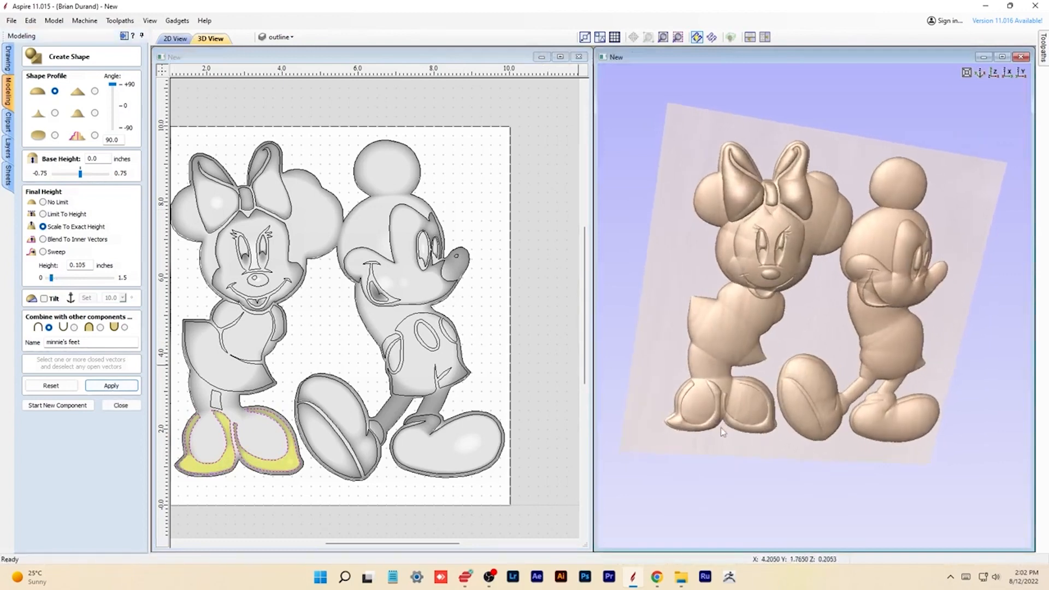
pyautogui.moveTo(776, 437)
pyautogui.mouseDown()
pyautogui.moveTo(932, 468)
pyautogui.moveTo(922, 444)
pyautogui.moveTo(786, 431)
pyautogui.mouseUp()
pyautogui.click(96, 389)
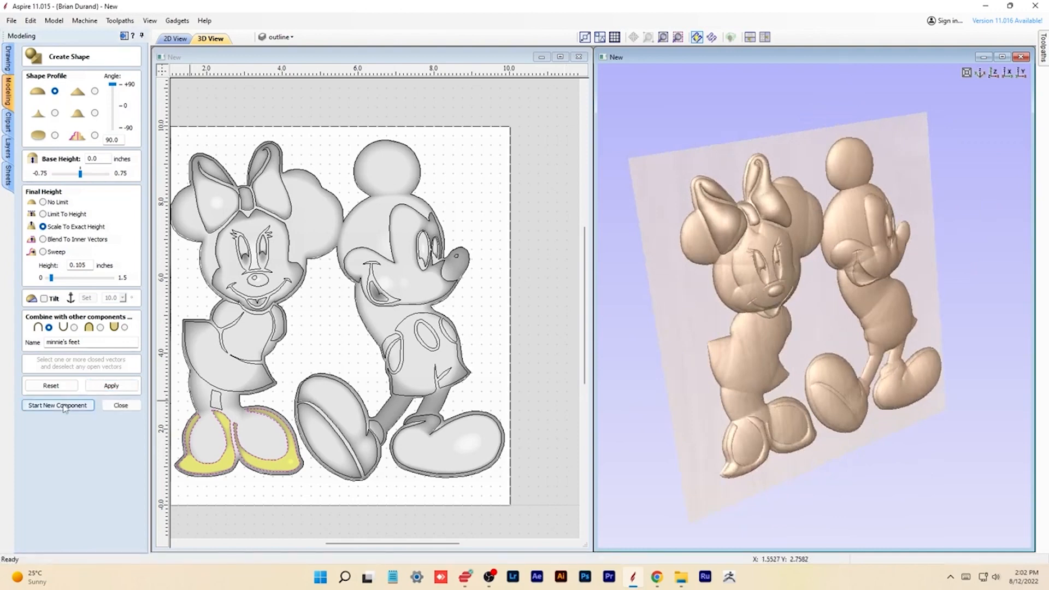
pyautogui.click(58, 405)
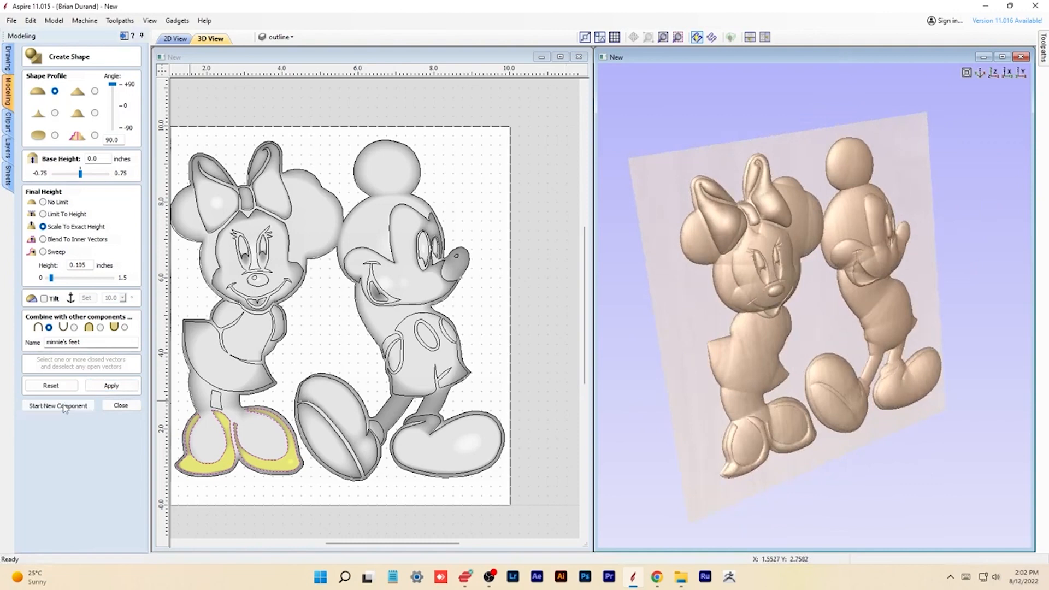
# Create a subtractive rounded shape from the gap vector between Minnie's legs, scaled to an exact height of 0.3 inches
pyautogui.click(218, 402)
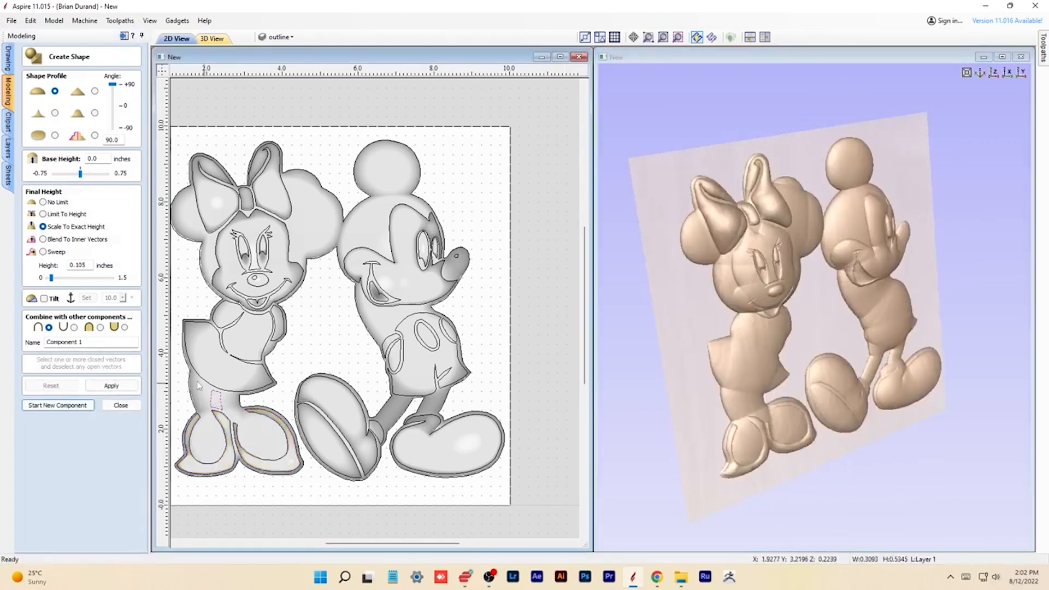
pyautogui.click(74, 327)
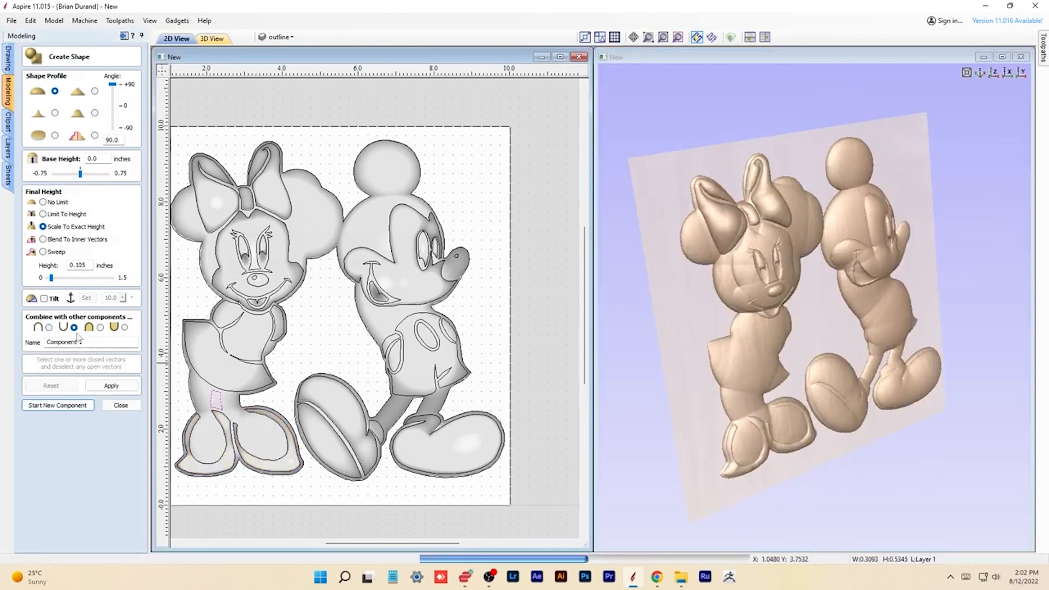
pyautogui.click(111, 387)
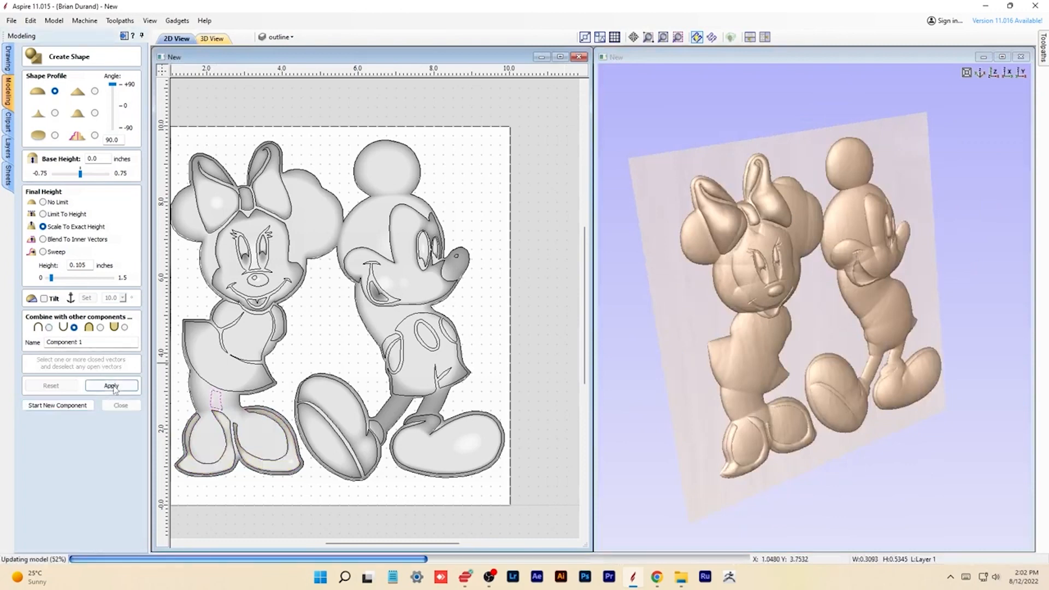
pyautogui.moveTo(652, 403); pyautogui.dragTo(776, 309)
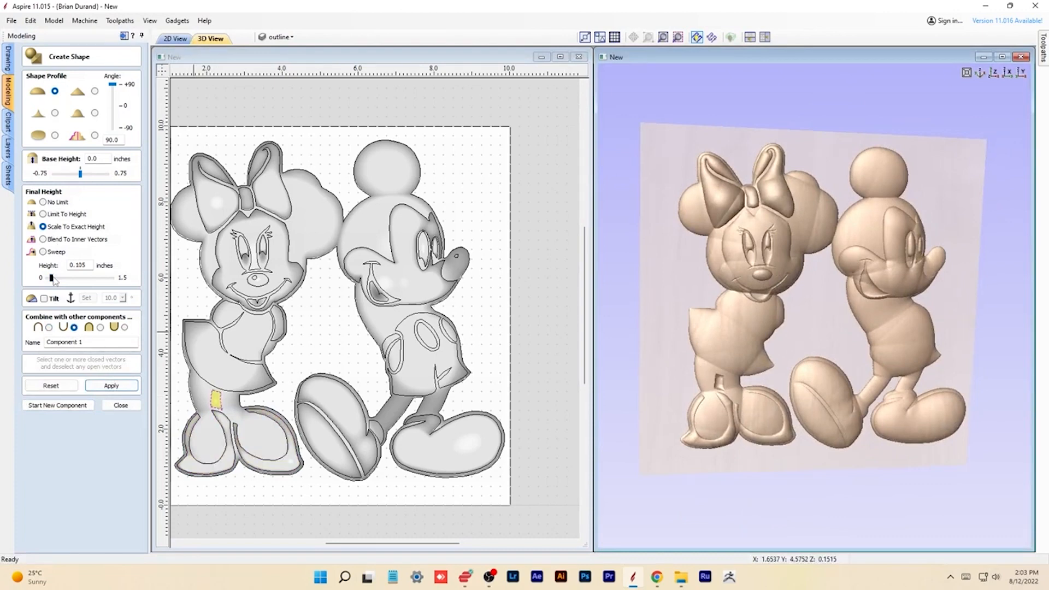
pyautogui.moveTo(52, 278); pyautogui.dragTo(54, 278)
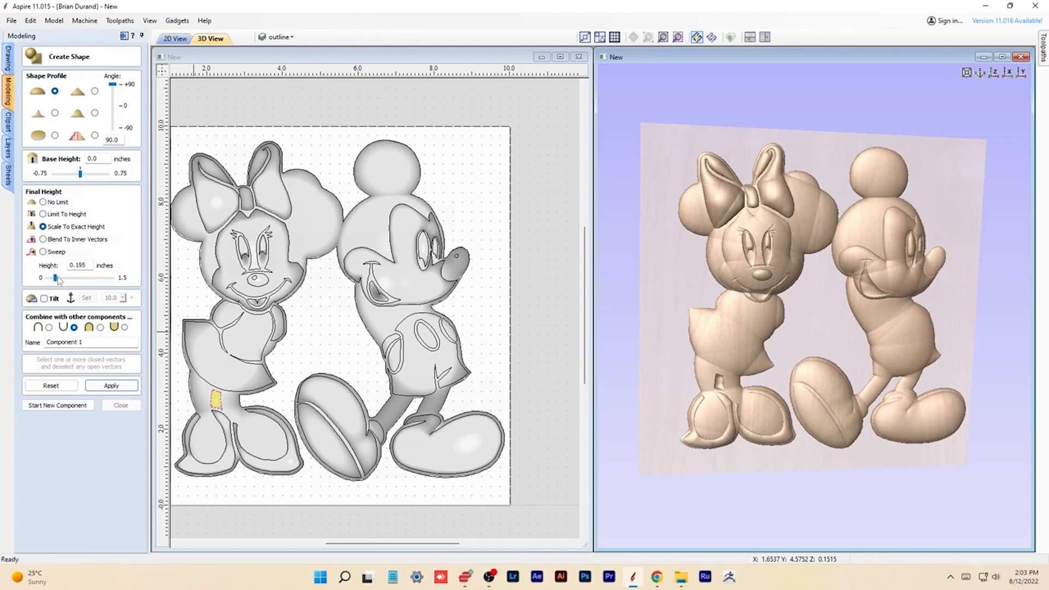
pyautogui.moveTo(58, 278); pyautogui.dragTo(61, 278)
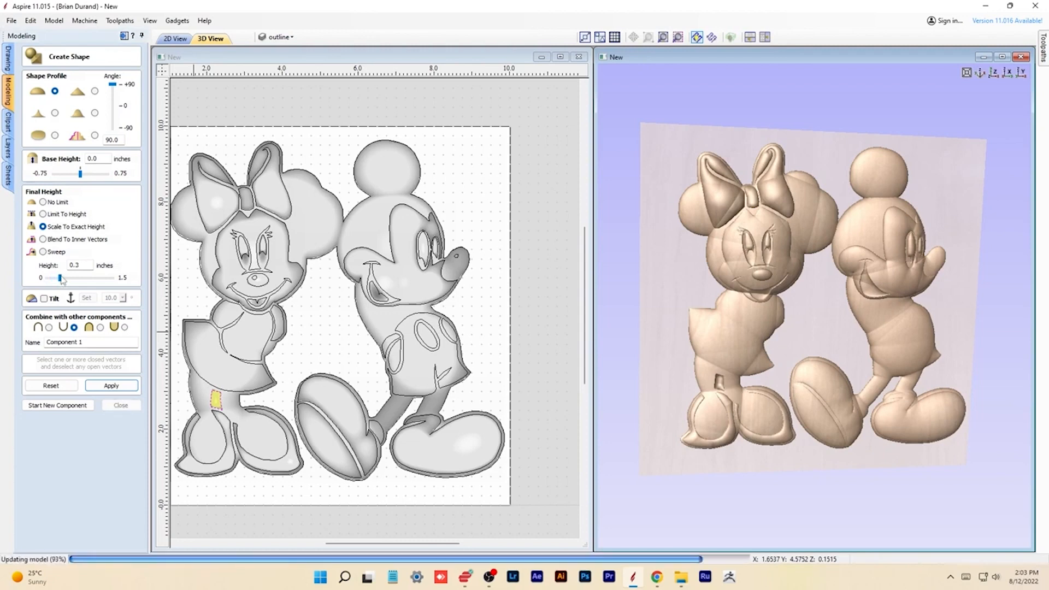
pyautogui.moveTo(607, 343); pyautogui.dragTo(662, 377)
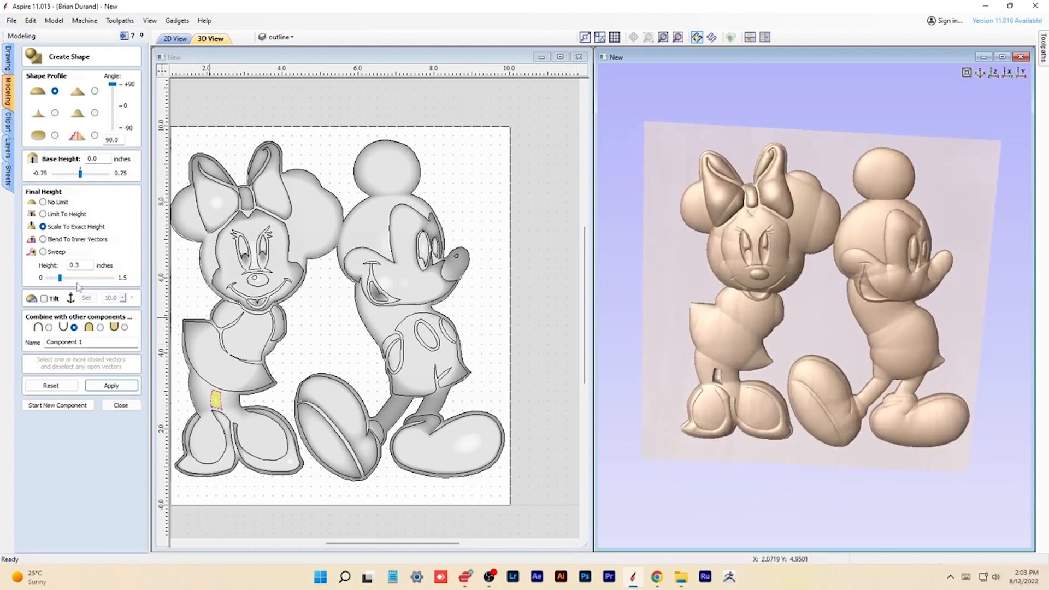
# Keep the recess between the legs at a 90-degree angle, name it "minnie's legs", and start a new component
pyautogui.moveTo(115, 89); pyautogui.dragTo(117, 96)
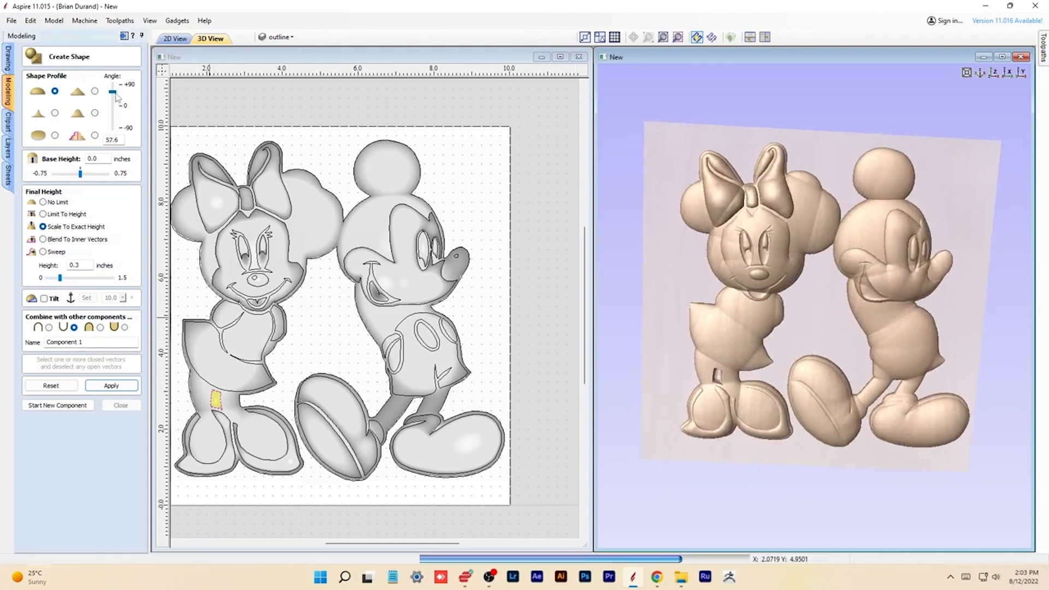
pyautogui.moveTo(116, 97); pyautogui.dragTo(117, 81)
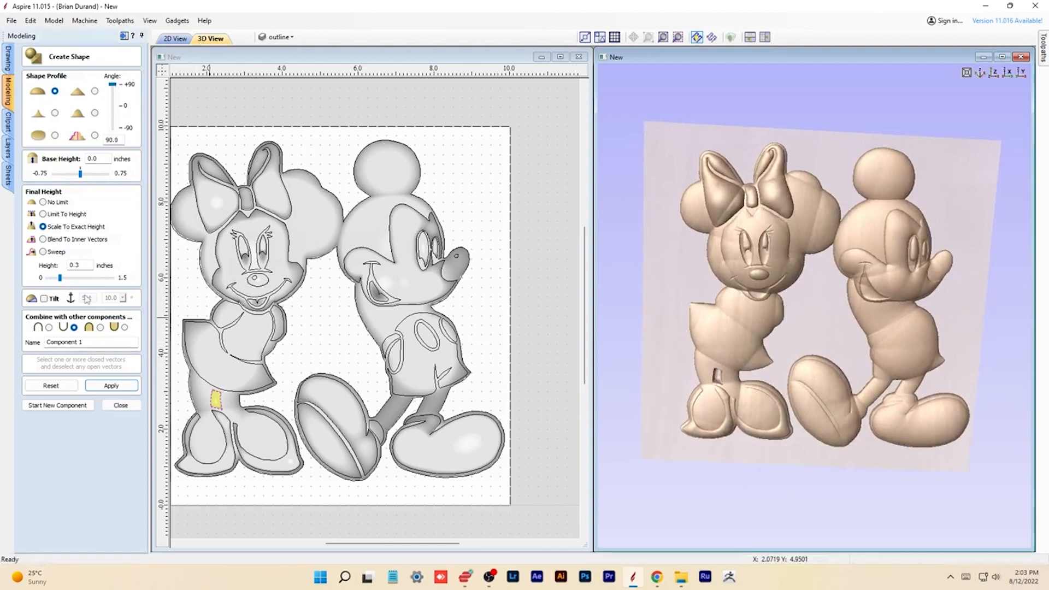
pyautogui.moveTo(90, 343); pyautogui.dragTo(18, 345)
pyautogui.write("minnie's legs")
pyautogui.click(100, 389)
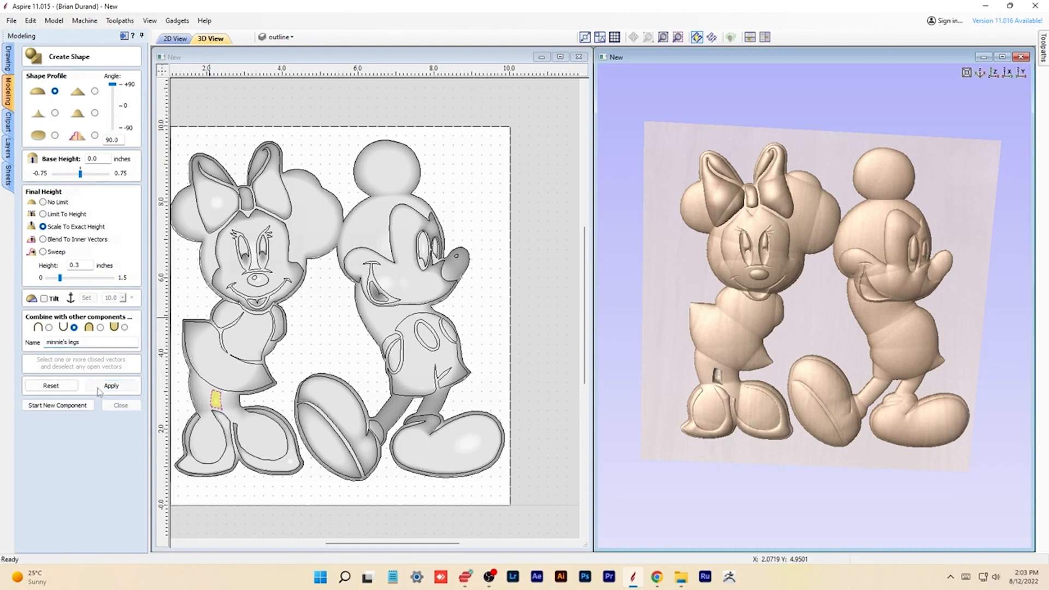
pyautogui.click(65, 409)
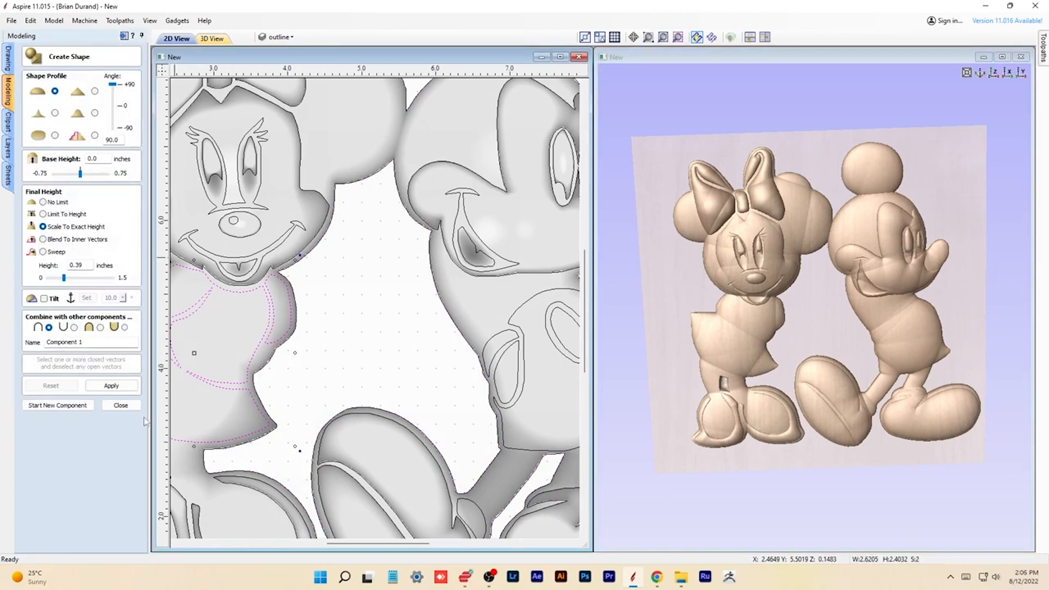
# Create an additive rounded shape from Minnie's dress and sleeve vectors, scaled to an exact height of 0.165 inches, and start a new component
pyautogui.click(131, 391)
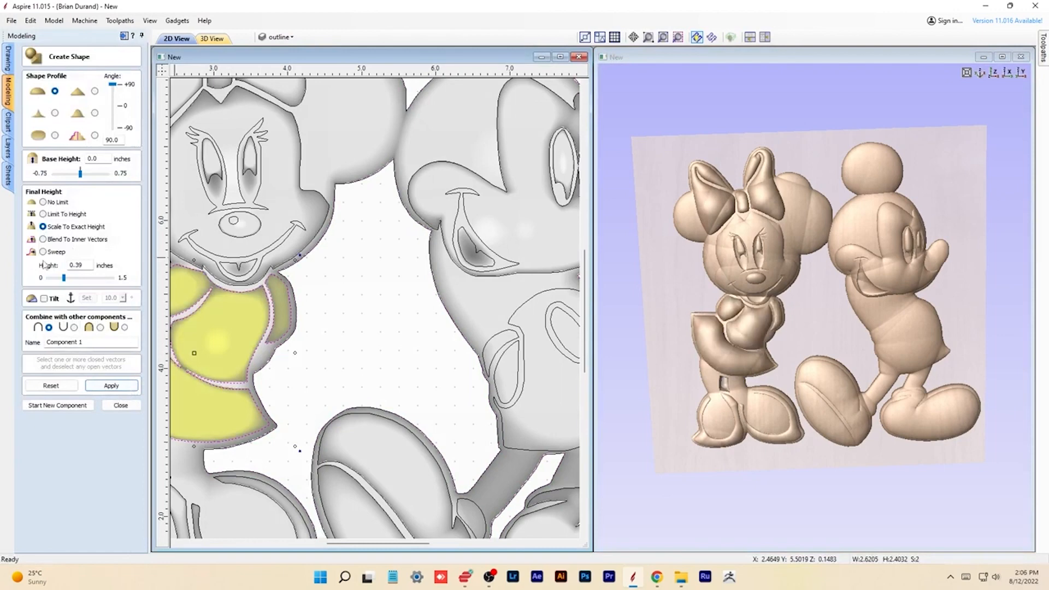
pyautogui.click(57, 279)
pyautogui.moveTo(753, 350); pyautogui.dragTo(693, 320)
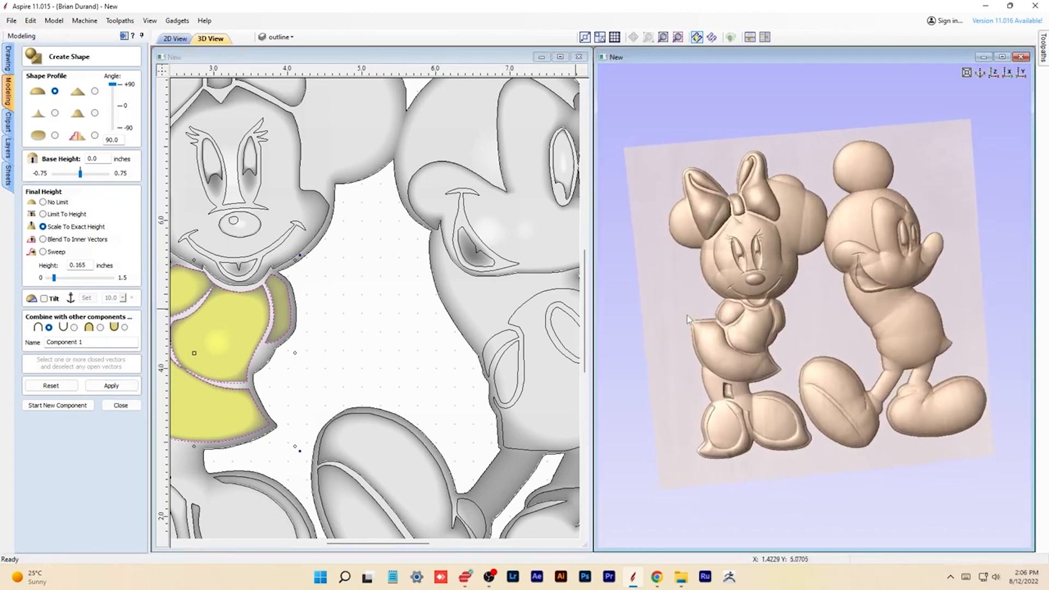
pyautogui.click(112, 386)
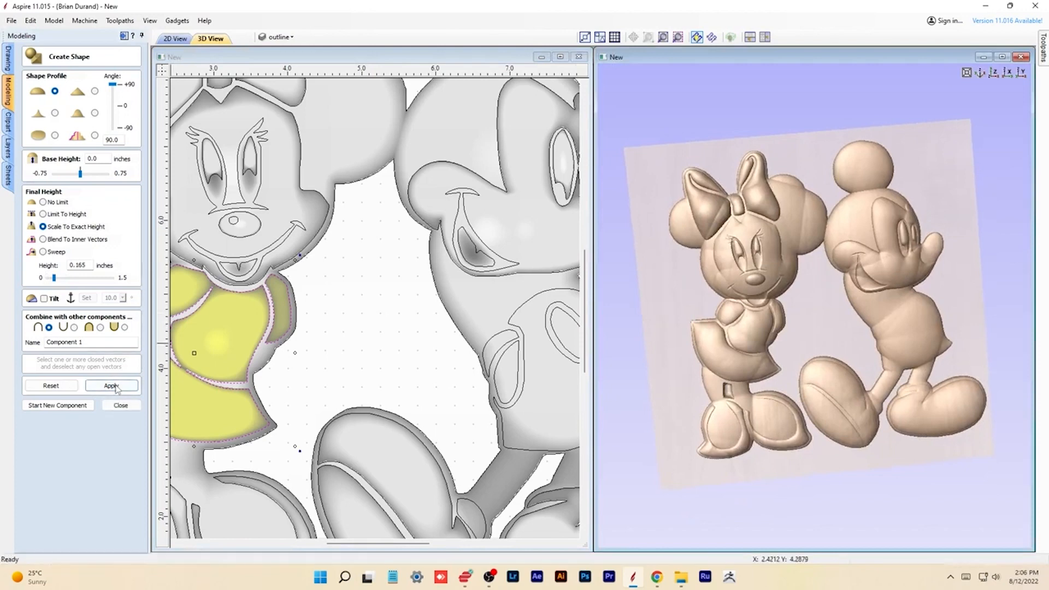
pyautogui.click(116, 387)
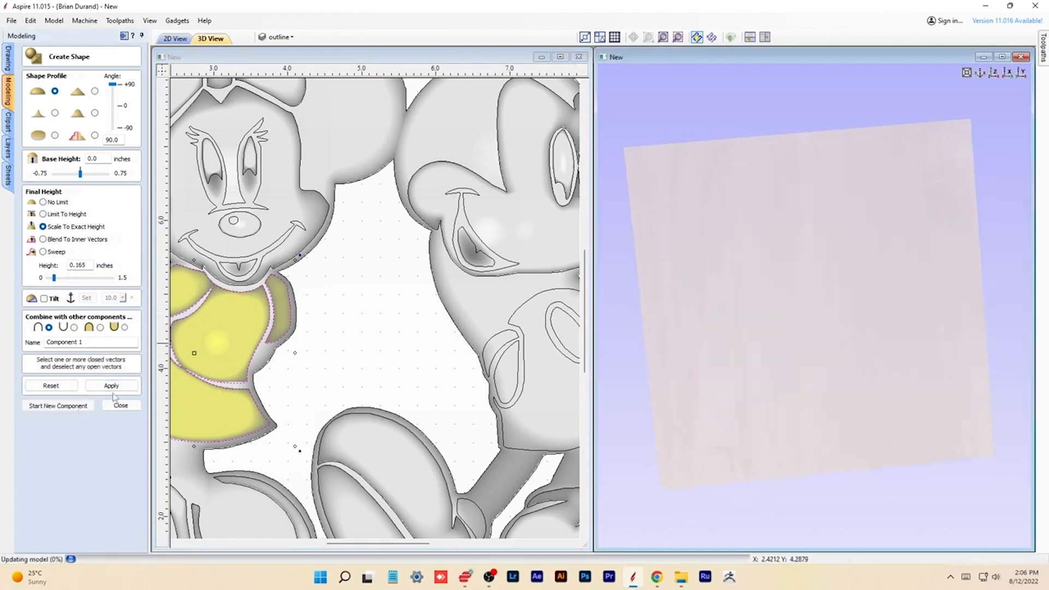
# Create an additive rounded shape from Minnie's tongue vector, named "Minnie's tounge" and scaled to an exact height of 0.165 inches
pyautogui.click(247, 277)
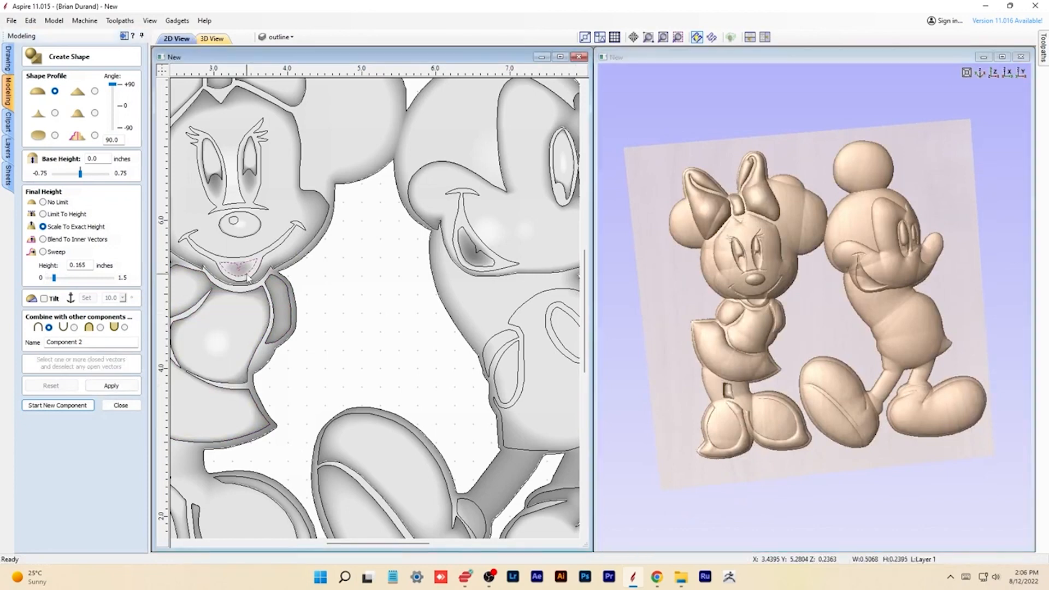
pyautogui.click(97, 342)
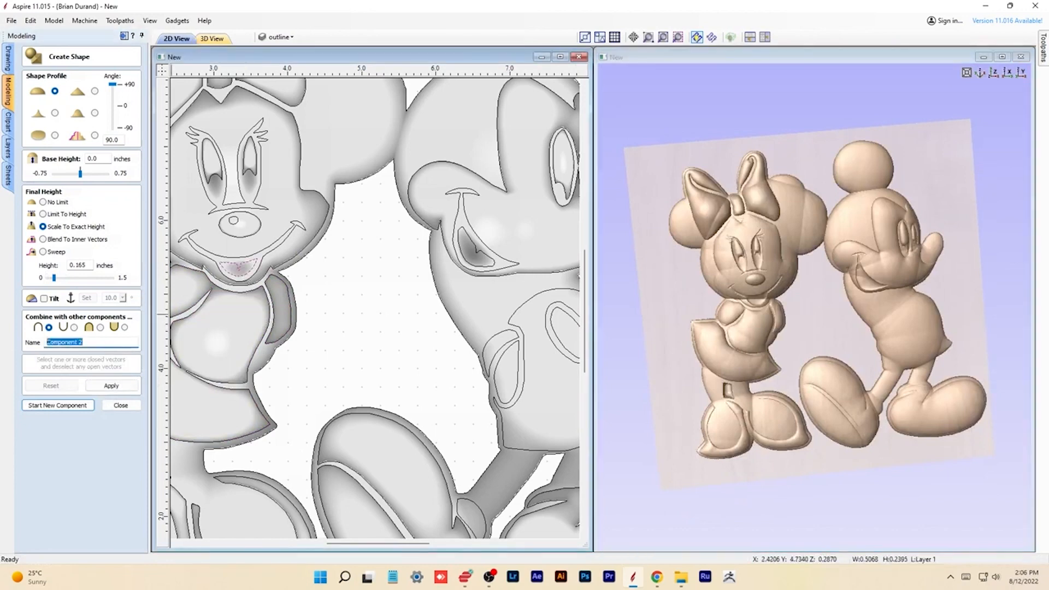
pyautogui.write("Minnie's tounge")
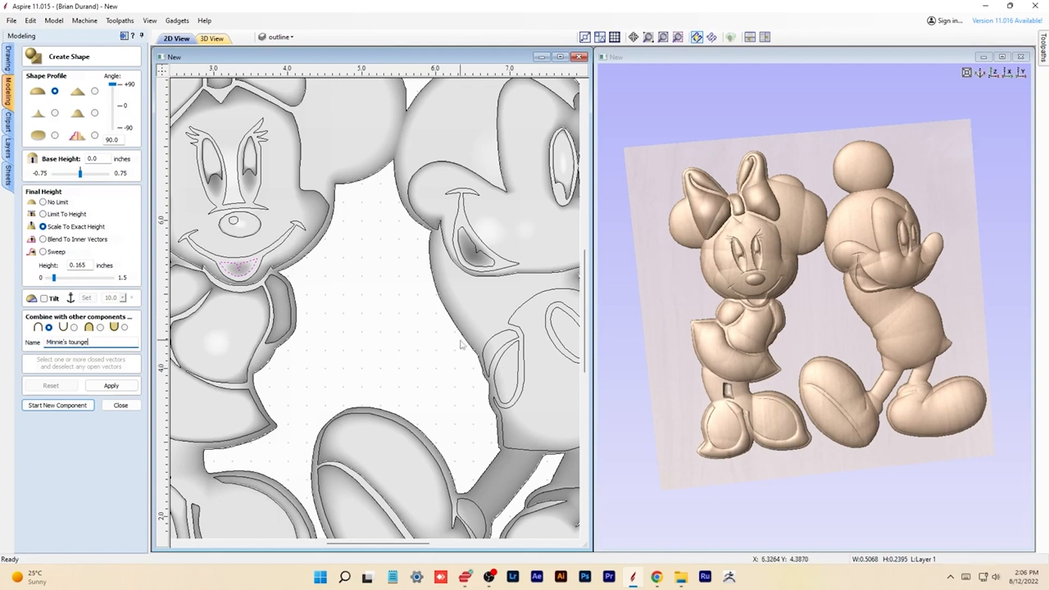
pyautogui.click(125, 389)
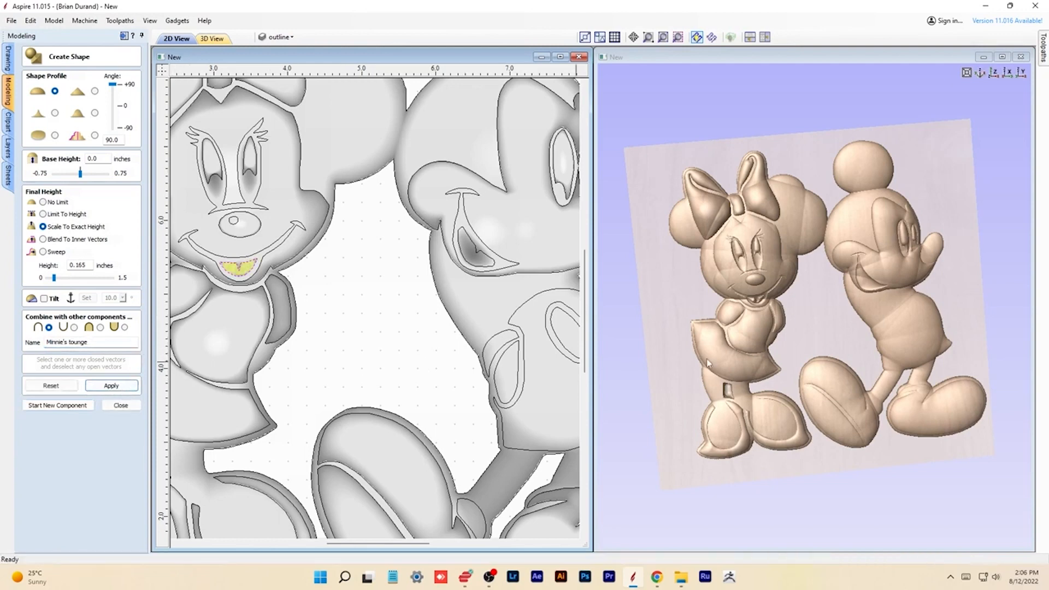
pyautogui.scroll(3, 787, 317)
pyautogui.click(690, 360)
pyautogui.moveTo(690, 359); pyautogui.dragTo(843, 348)
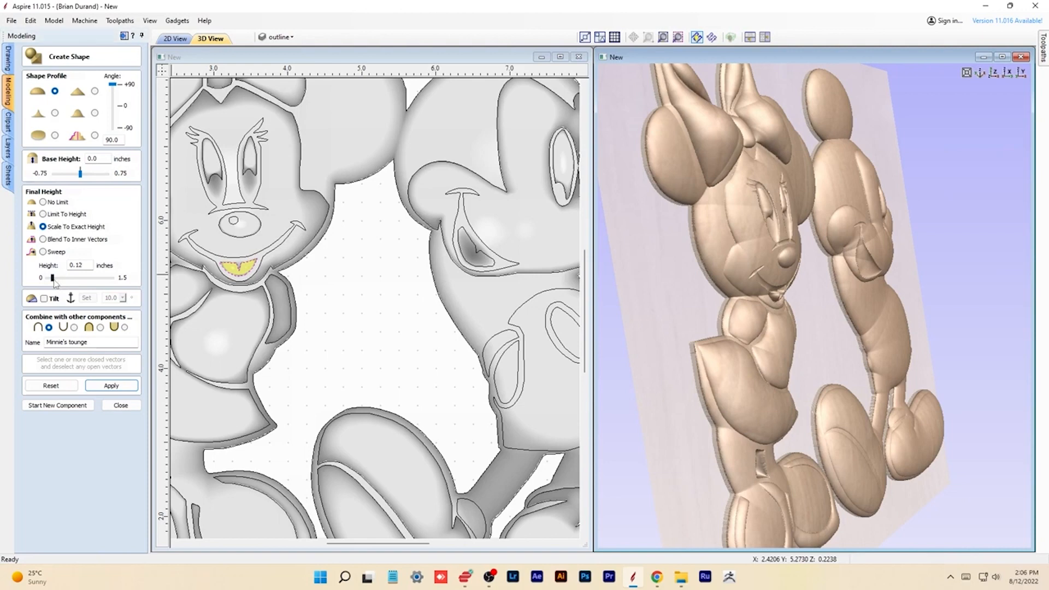
# Set the exact height of Minnie's tongue shape to 0.075 inches and start a new component
pyautogui.moveTo(53, 278); pyautogui.dragTo(59, 279)
pyautogui.moveTo(59, 279); pyautogui.dragTo(58, 279)
pyautogui.click(134, 386)
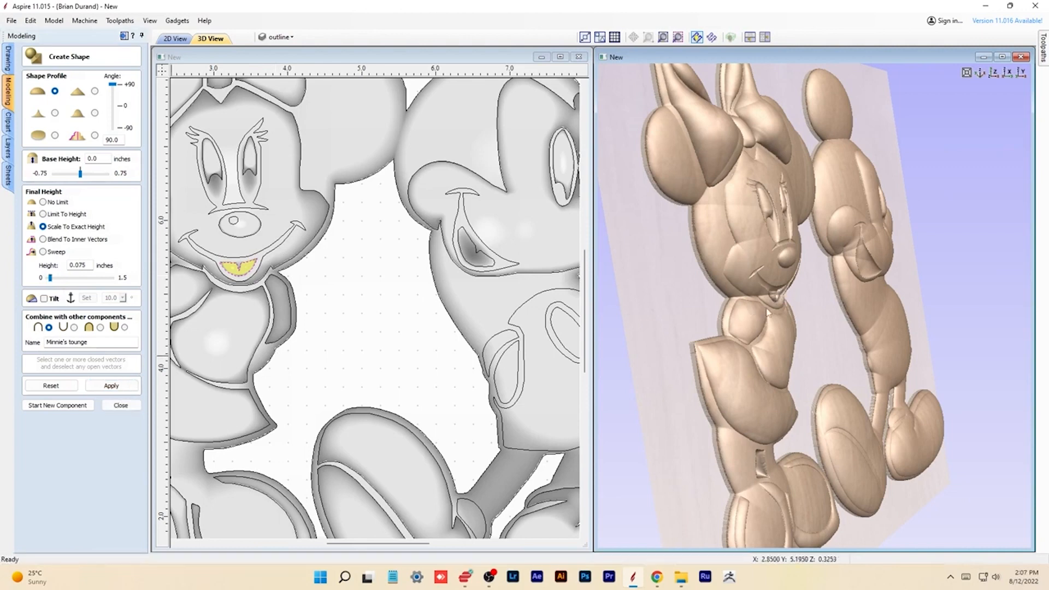
pyautogui.moveTo(795, 312); pyautogui.dragTo(705, 308)
pyautogui.moveTo(775, 315); pyautogui.dragTo(754, 285)
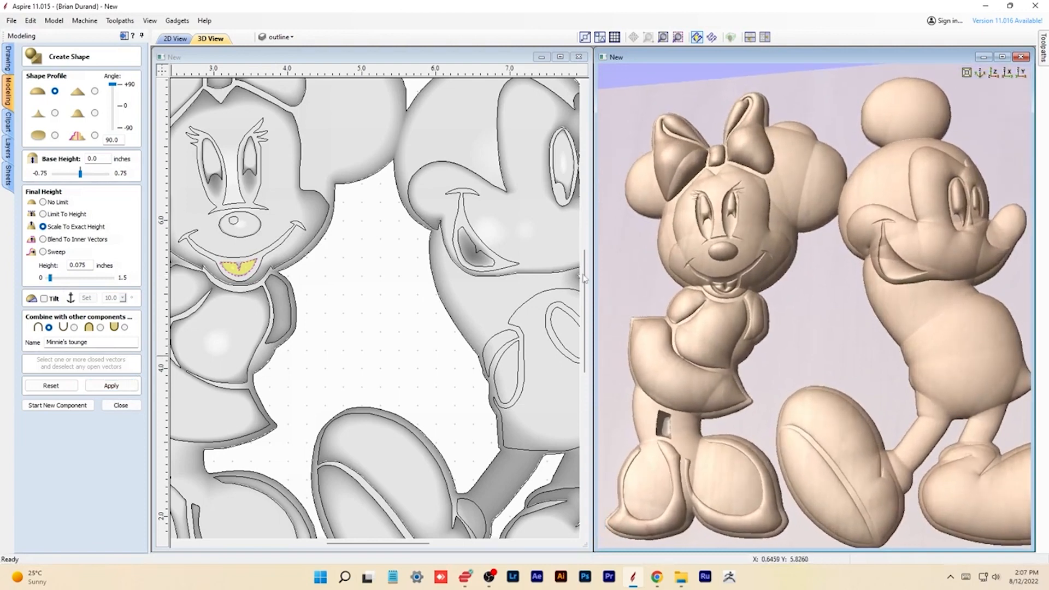
pyautogui.click(100, 387)
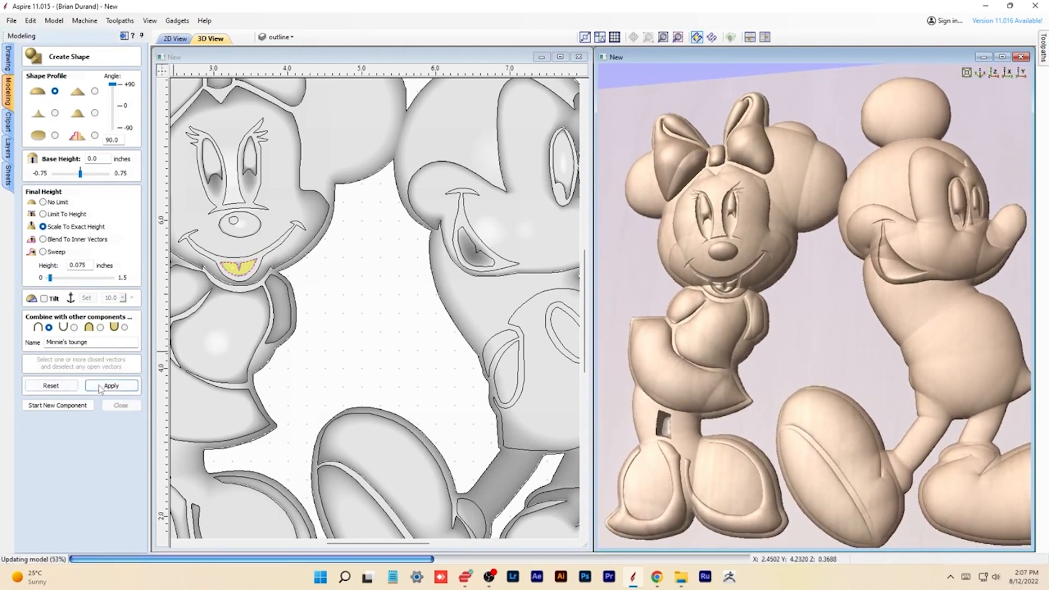
pyautogui.click(75, 405)
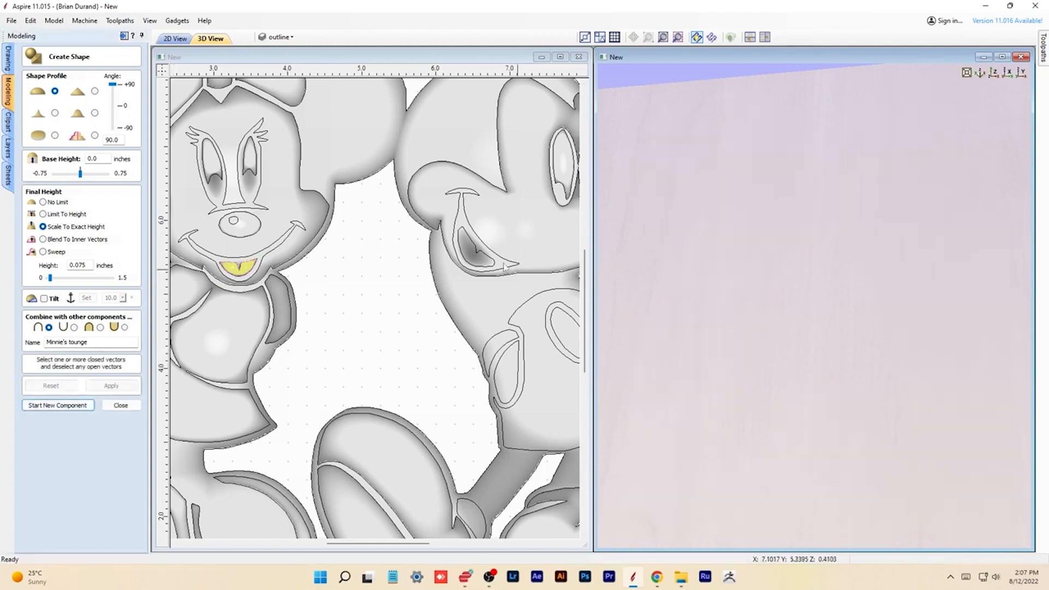
# Create an additive rounded shape from Mickey's tongue vector at an exact height of 0.075 inches, name it "Mickey's tounge", and finish shape creation
pyautogui.click(495, 265)
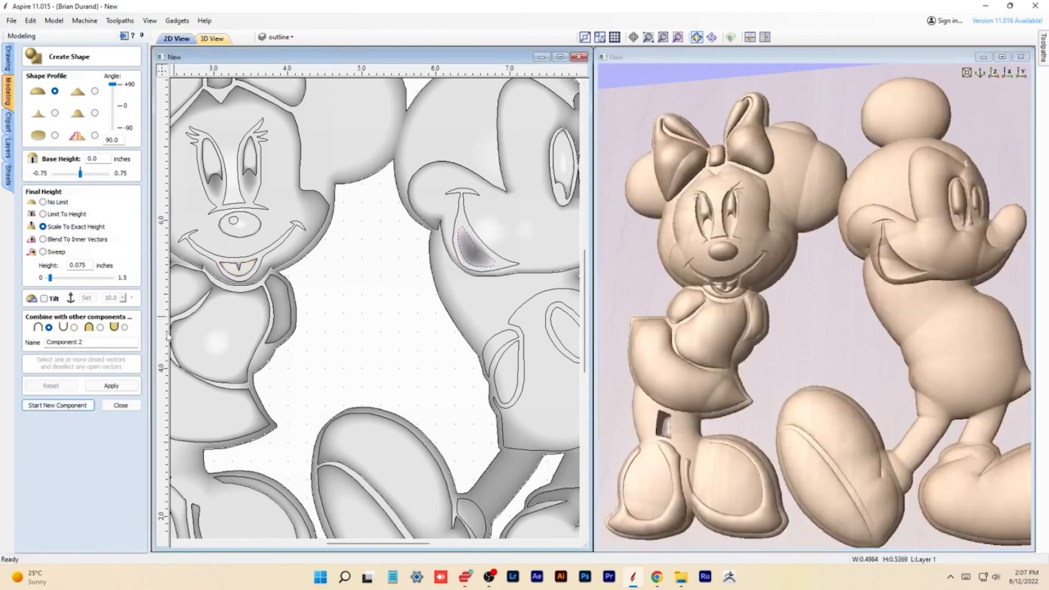
pyautogui.tripleClick(119, 340)
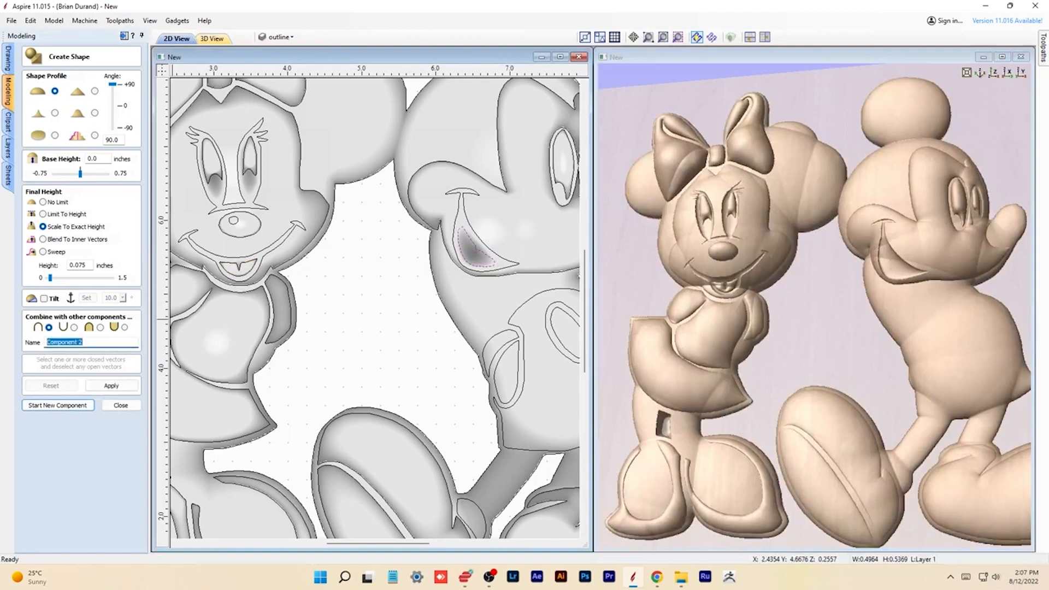
pyautogui.write('M')
pyautogui.click(111, 385)
pyautogui.scroll(2, 868, 270)
pyautogui.moveTo(867, 328)
pyautogui.mouseDown()
pyautogui.moveTo(889, 314)
pyautogui.moveTo(880, 320)
pyautogui.mouseUp()
pyautogui.moveTo(630, 421); pyautogui.dragTo(710, 355)
pyautogui.click(121, 404)
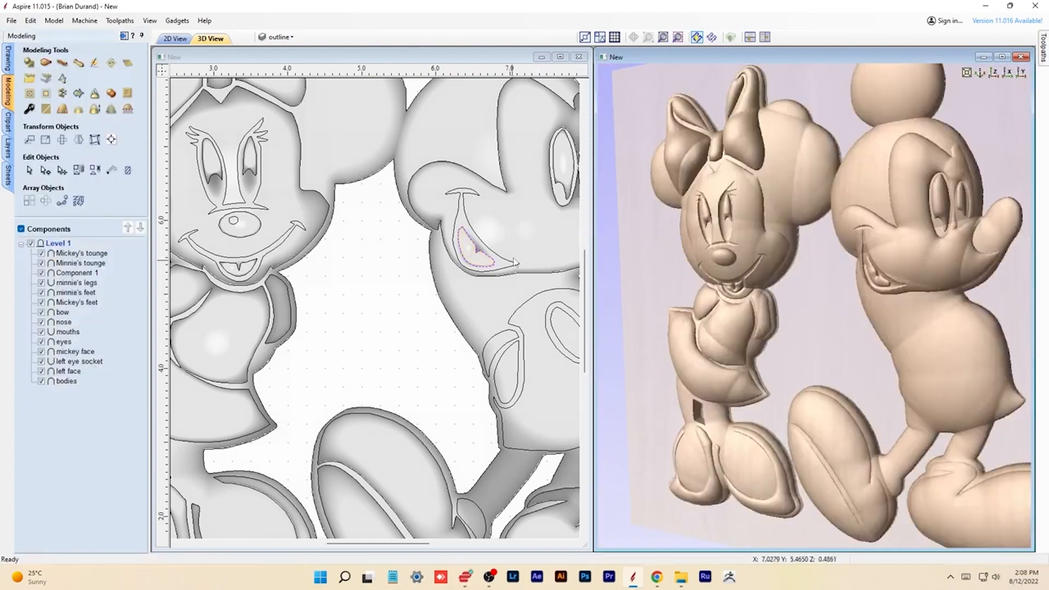
# Draw an ellipse about 0.64 inches wide and 0.88 inches high over Mickey's nose
pyautogui.scroll(-3, 467, 283)
pyautogui.scroll(5, 428, 222)
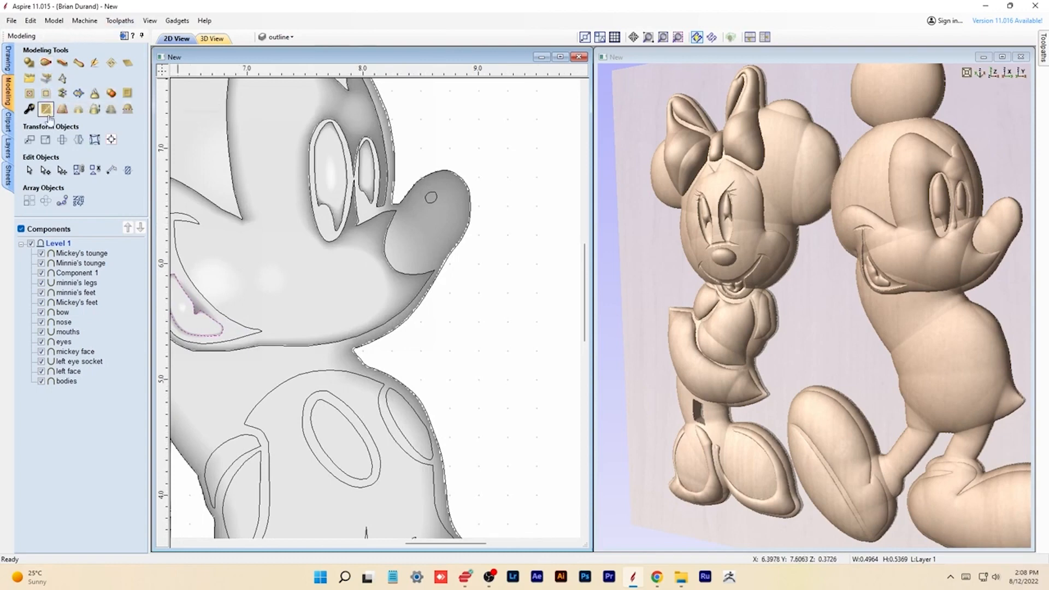
pyautogui.click(8, 59)
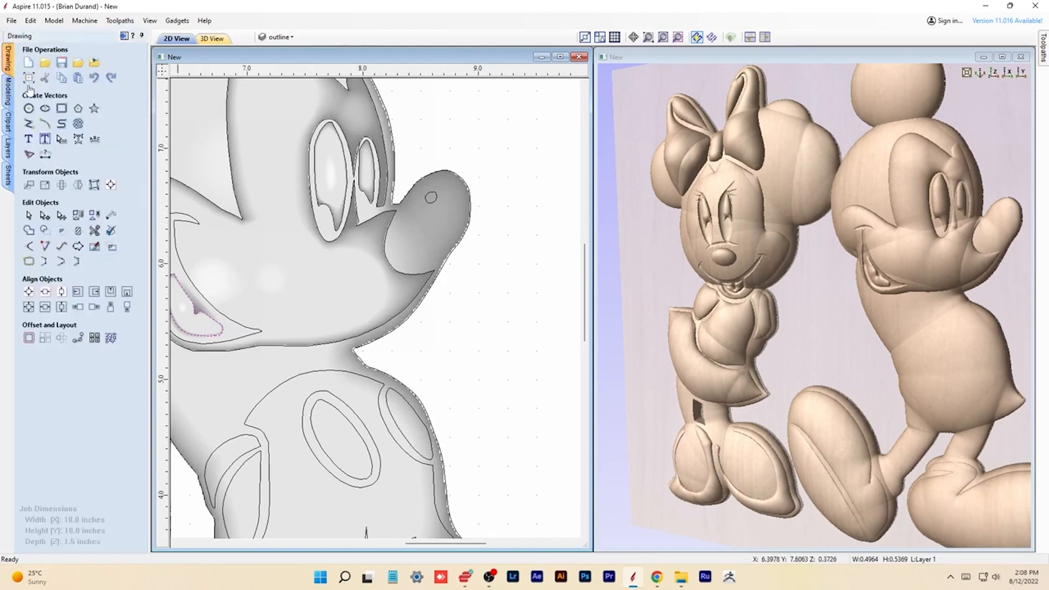
pyautogui.click(45, 108)
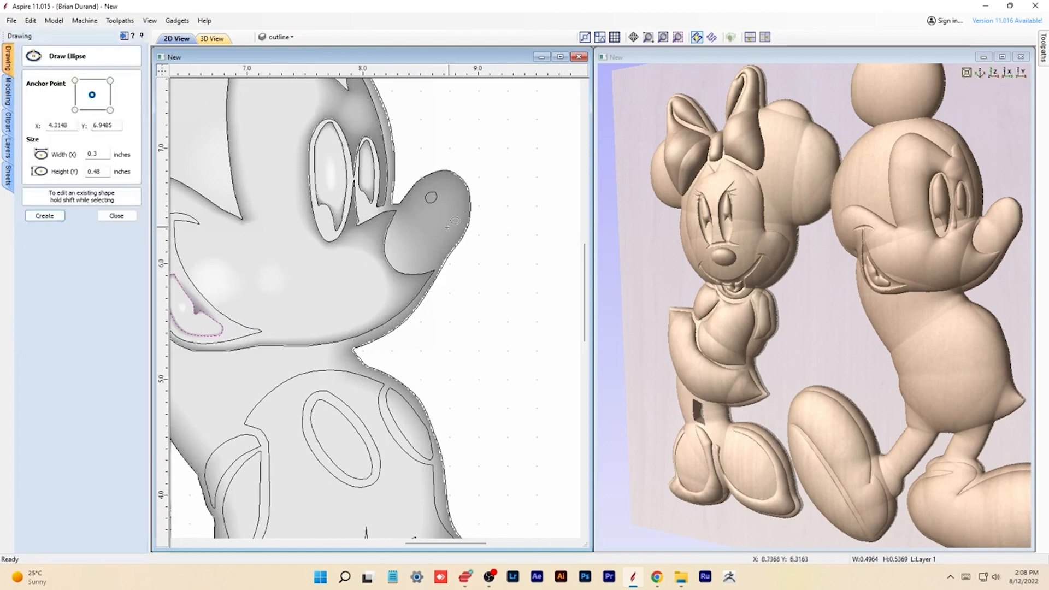
pyautogui.moveTo(425, 229); pyautogui.dragTo(467, 174)
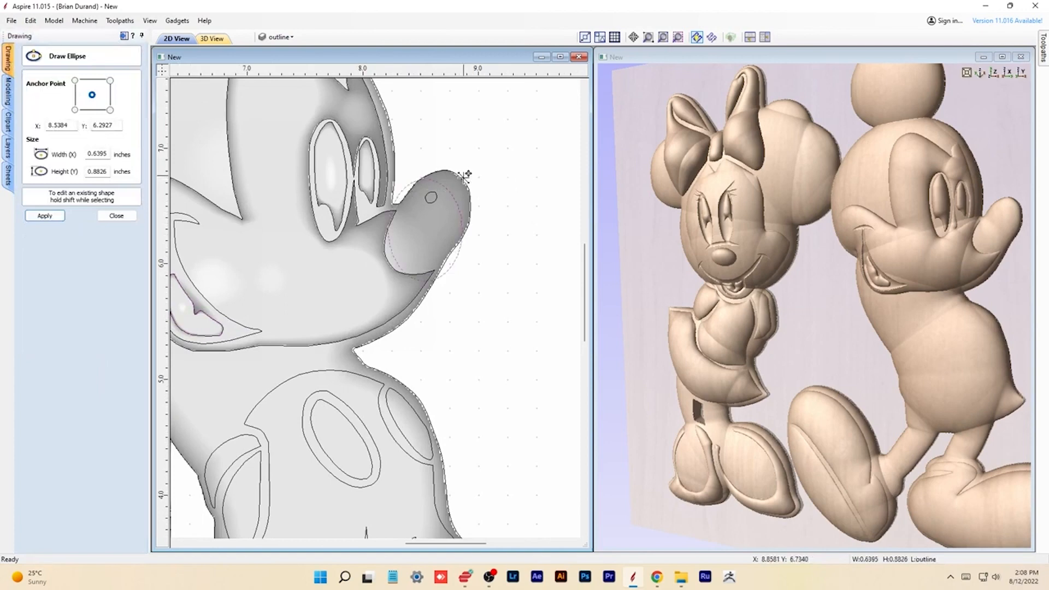
pyautogui.click(112, 216)
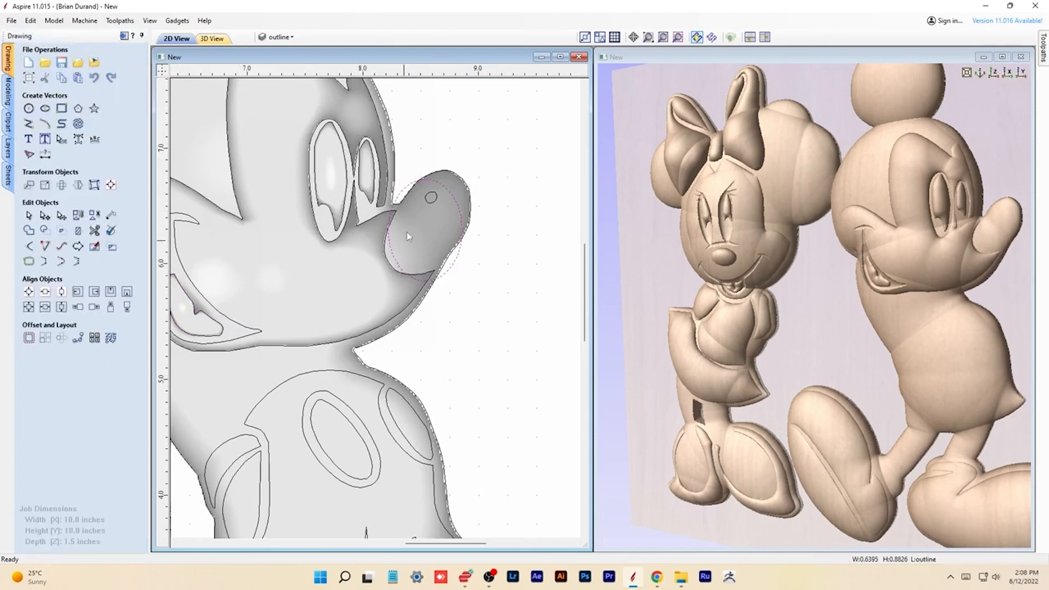
# Edit the ellipse's nodes, moving the upper and lower ones onto the tip and base of Mickey's nose outline
pyautogui.doubleClick(408, 198)
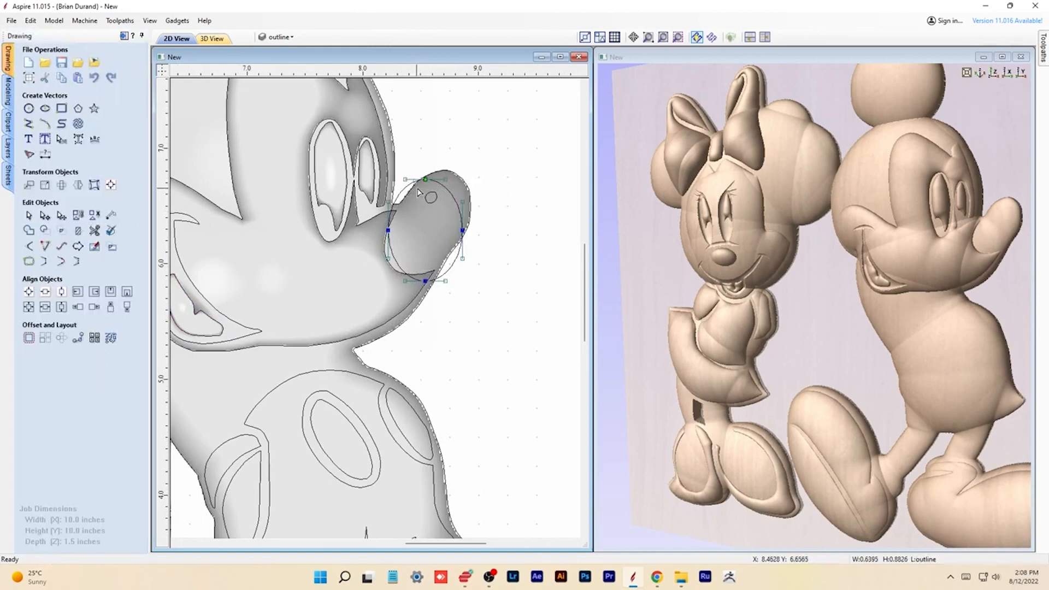
pyautogui.moveTo(424, 181); pyautogui.dragTo(452, 172)
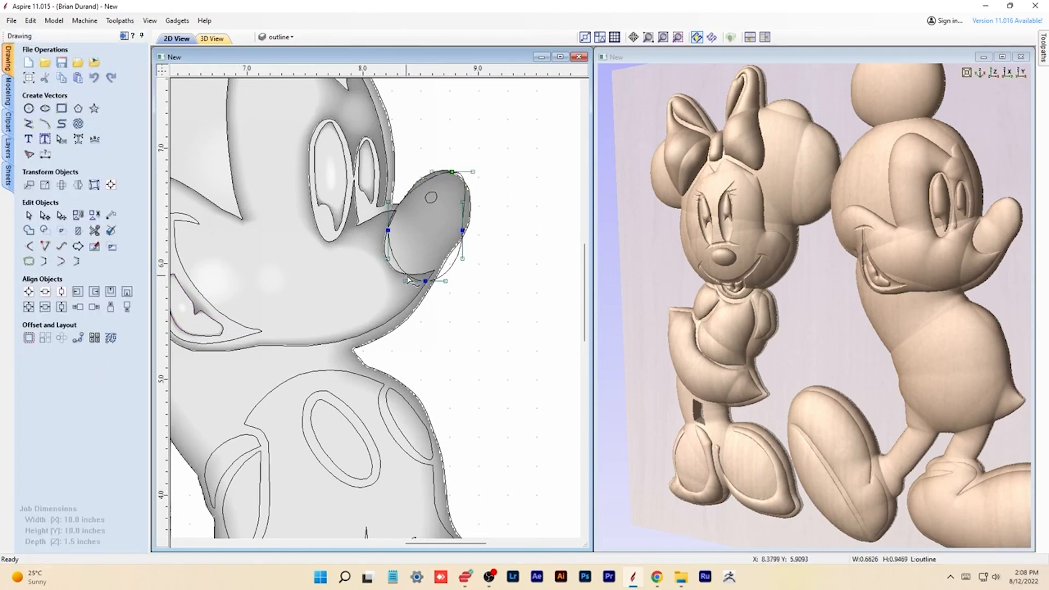
pyautogui.moveTo(426, 280); pyautogui.dragTo(399, 272)
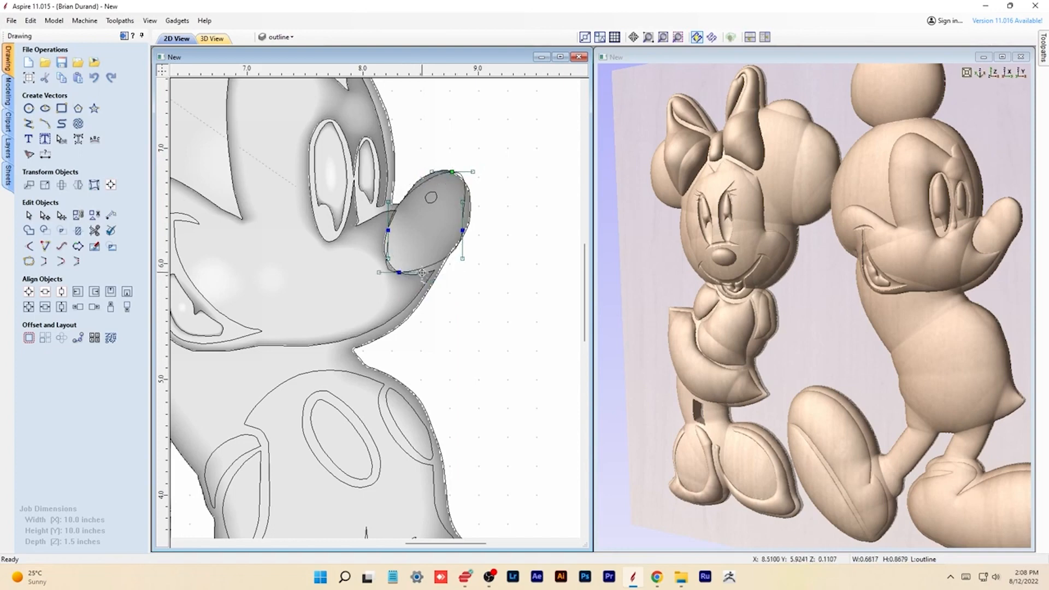
pyautogui.moveTo(421, 278); pyautogui.dragTo(425, 280)
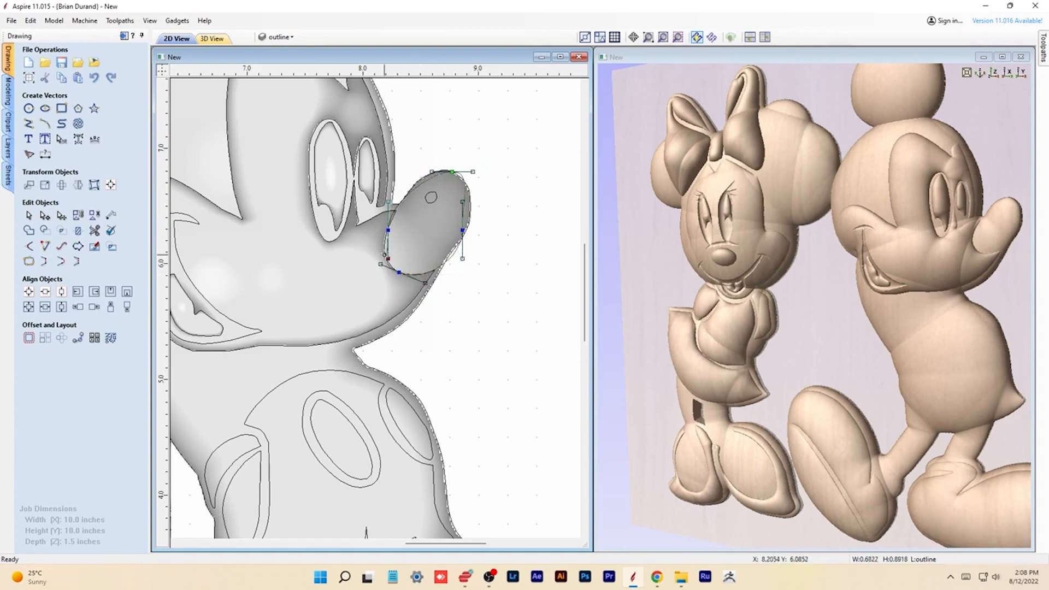
# Adjust the ellipse's curve handles and top node to follow the sides and tip of Mickey's nose
pyautogui.scroll(3, 408, 233)
pyautogui.moveTo(335, 306); pyautogui.dragTo(334, 313)
pyautogui.moveTo(357, 224); pyautogui.dragTo(354, 223)
pyautogui.moveTo(499, 85); pyautogui.dragTo(460, 201, button='middle')
pyautogui.moveTo(474, 197); pyautogui.dragTo(460, 192)
pyautogui.moveTo(499, 271); pyautogui.dragTo(535, 269)
pyautogui.moveTo(509, 192); pyautogui.dragTo(506, 196)
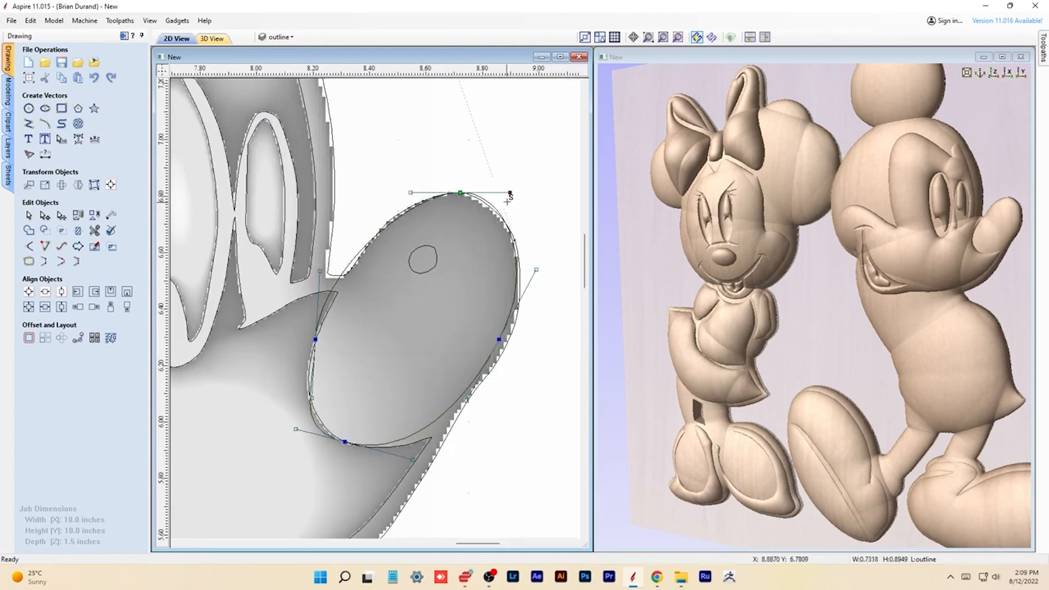
# Fine-tune the ellipse's side nodes and remaining handles to match Mickey's nose outline, and finish node editing
pyautogui.moveTo(348, 264); pyautogui.dragTo(353, 268)
pyautogui.moveTo(413, 187); pyautogui.dragTo(414, 179)
pyautogui.moveTo(496, 339); pyautogui.dragTo(508, 344)
pyautogui.moveTo(412, 460); pyautogui.dragTo(414, 472)
pyautogui.moveTo(314, 342); pyautogui.dragTo(314, 344)
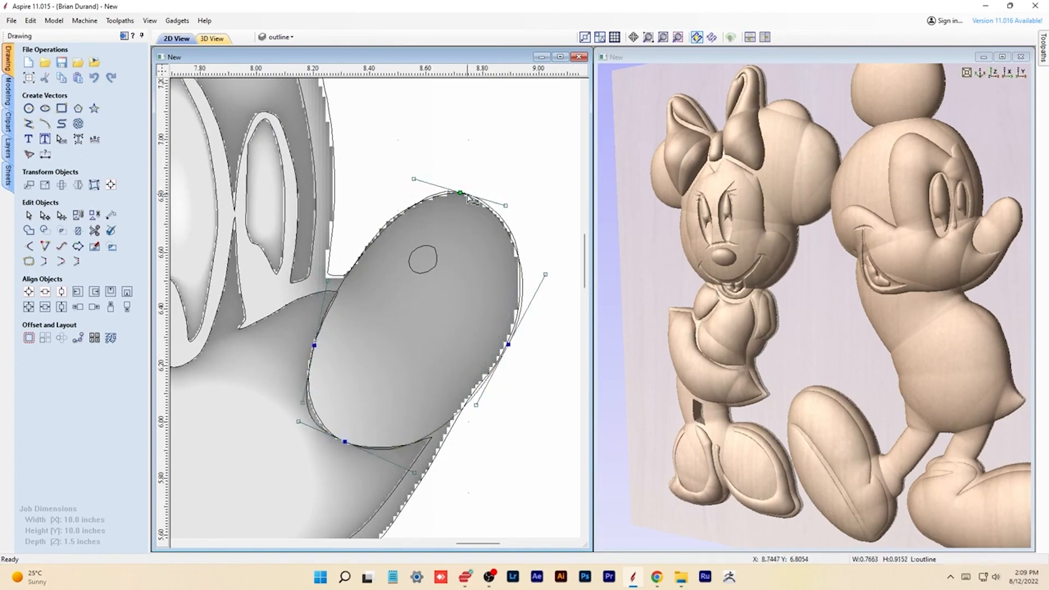
pyautogui.scroll(-3, 464, 248)
pyautogui.press('n')
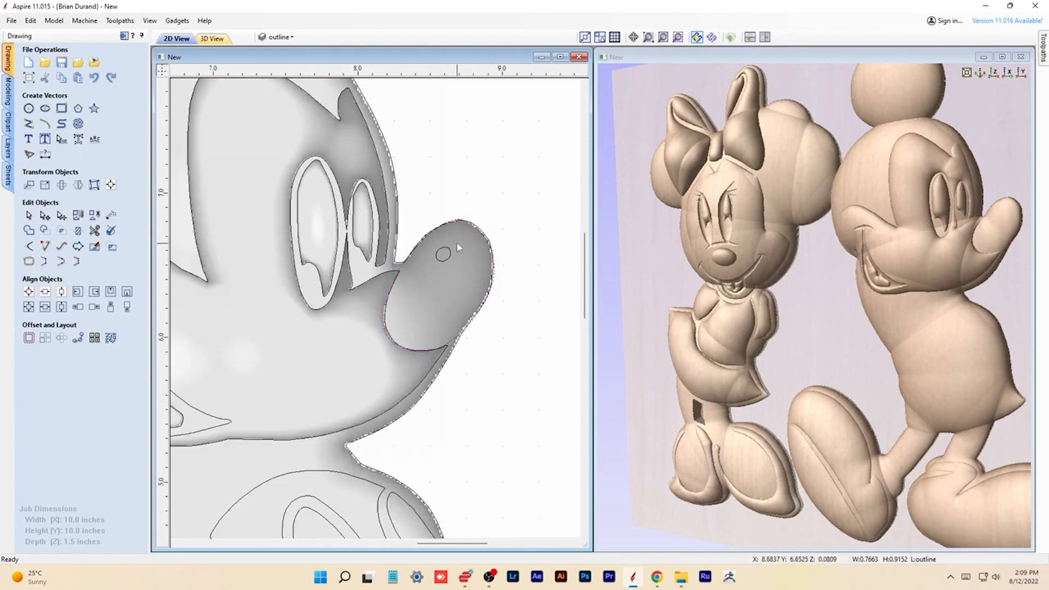
pyautogui.scroll(-2, 433, 247)
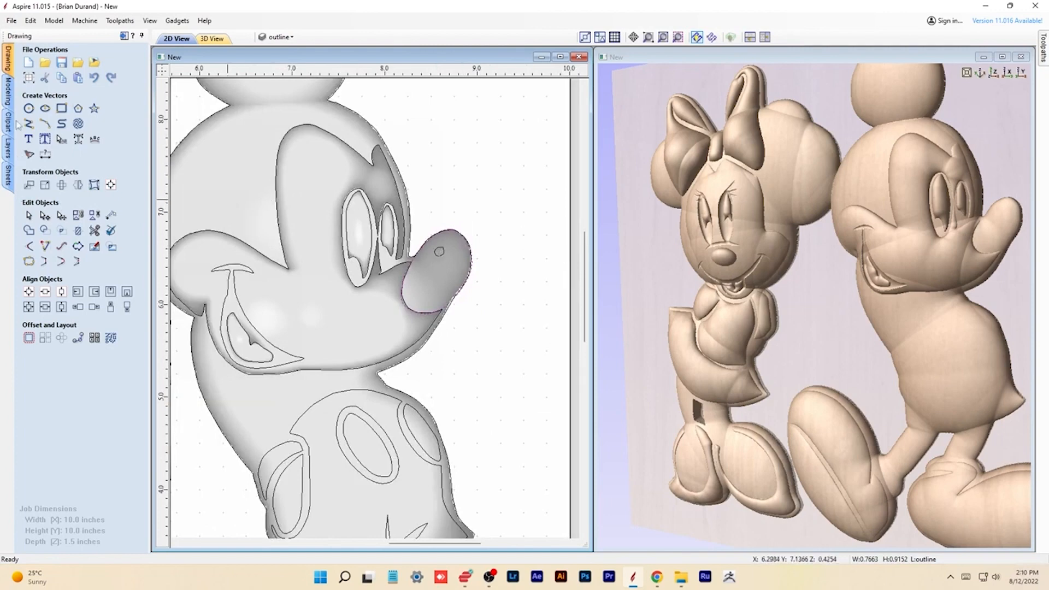
# Create an additive rounded shape from the nose ellipse at an exact height of 0.15 inches, name it "mickey's nose", and finish shape creation
pyautogui.click(9, 93)
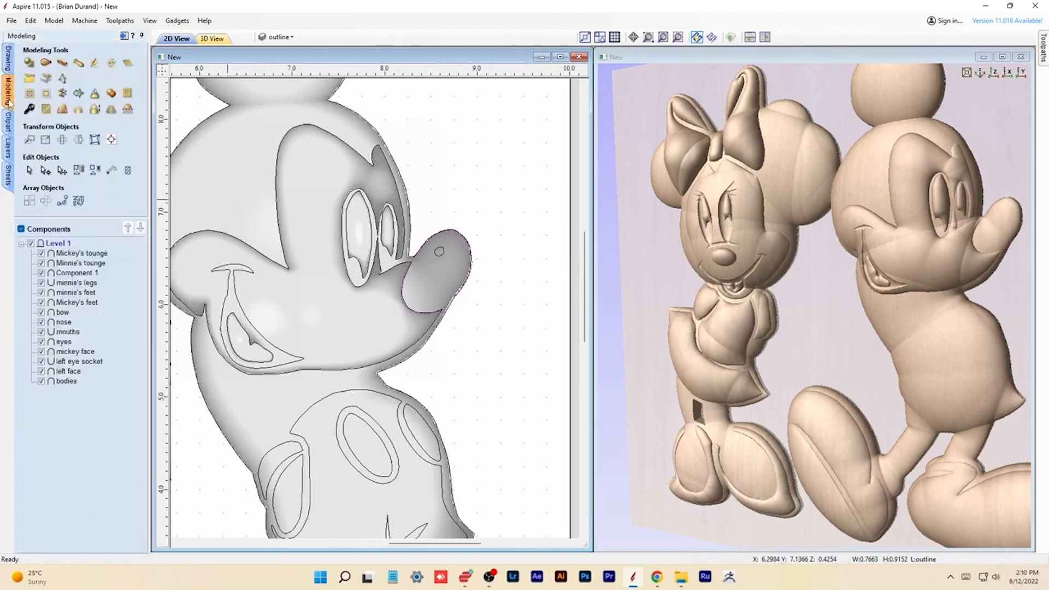
pyautogui.click(61, 109)
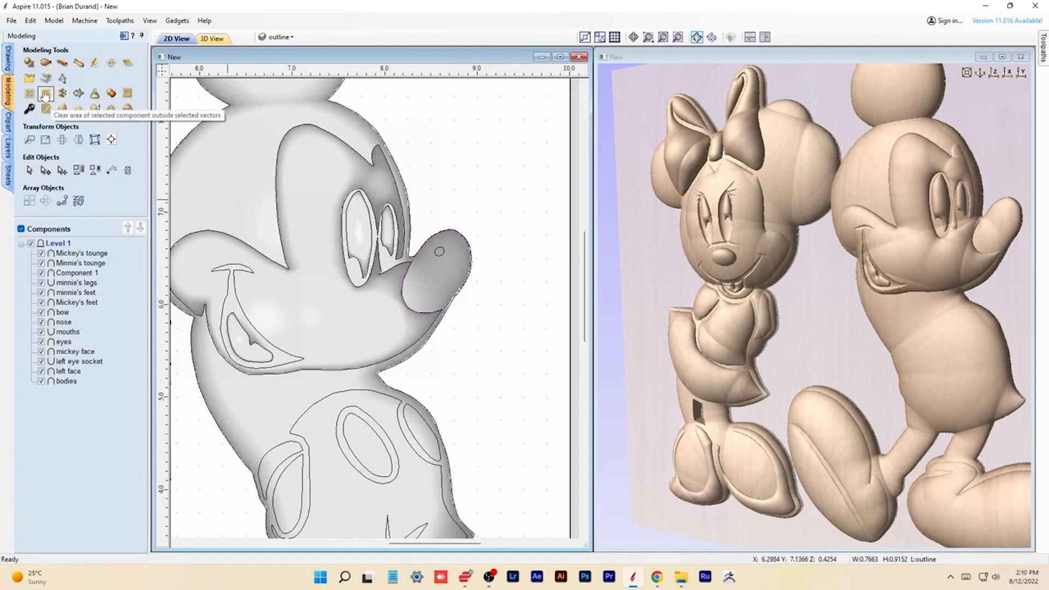
pyautogui.click(30, 64)
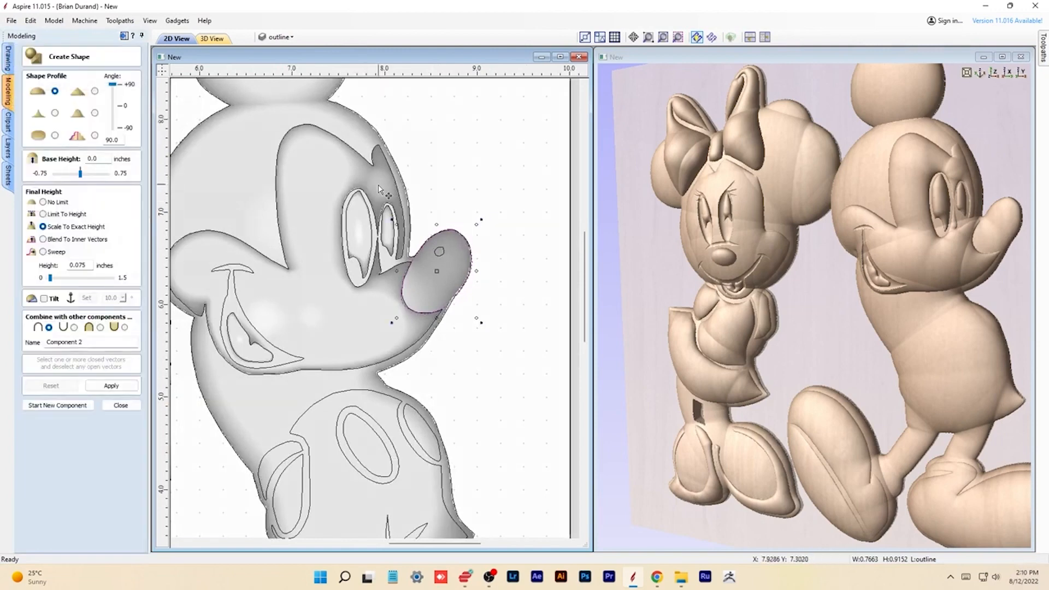
pyautogui.click(54, 279)
pyautogui.moveTo(978, 321); pyautogui.dragTo(934, 344)
pyautogui.tripleClick(65, 342)
pyautogui.write("mickey's nose")
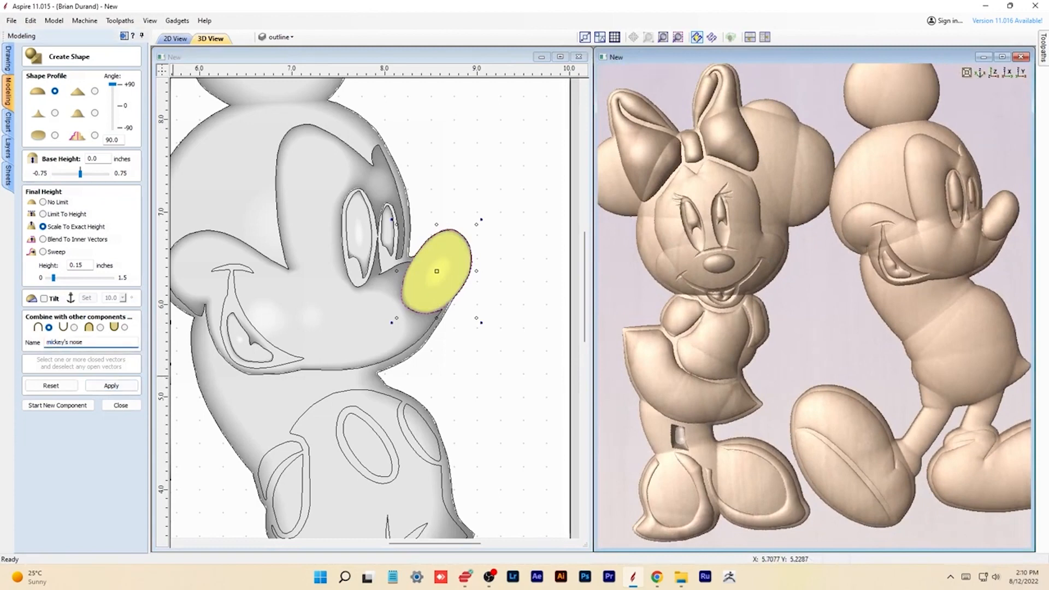
pyautogui.click(110, 385)
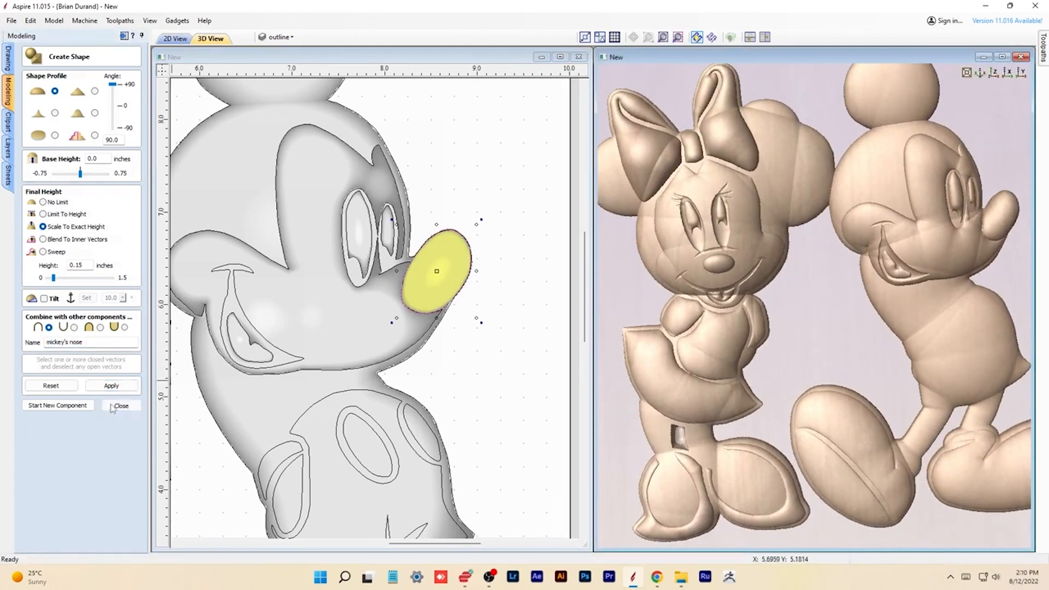
pyautogui.click(112, 407)
# Create an additive rounded shape from the crescent vector beside Mickey's waist, above the elongated oval, scaled to an exact height of 0.15 inches
pyautogui.moveTo(744, 87); pyautogui.dragTo(616, 304)
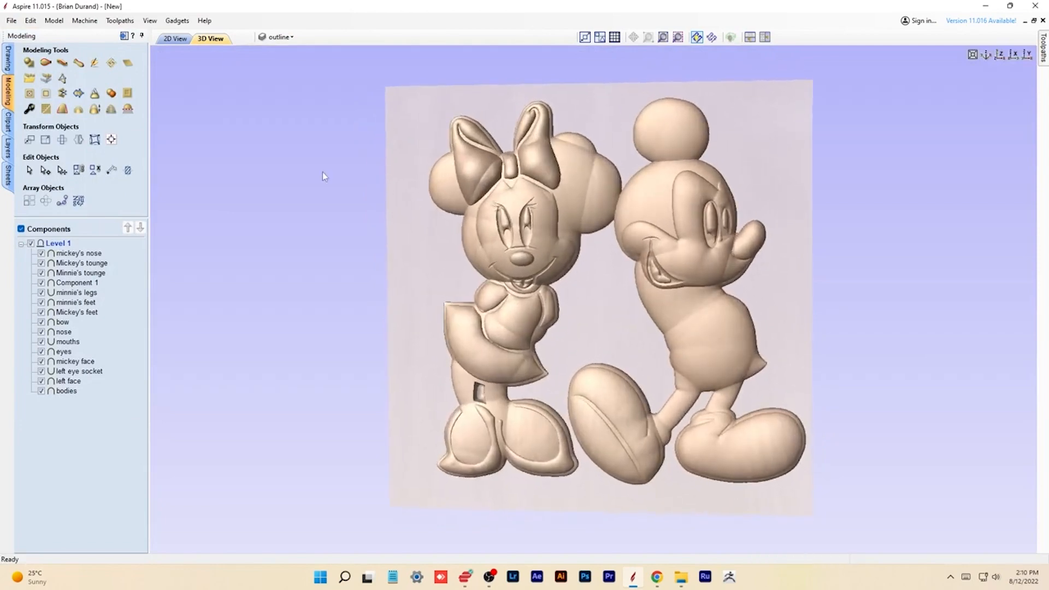
pyautogui.click(174, 39)
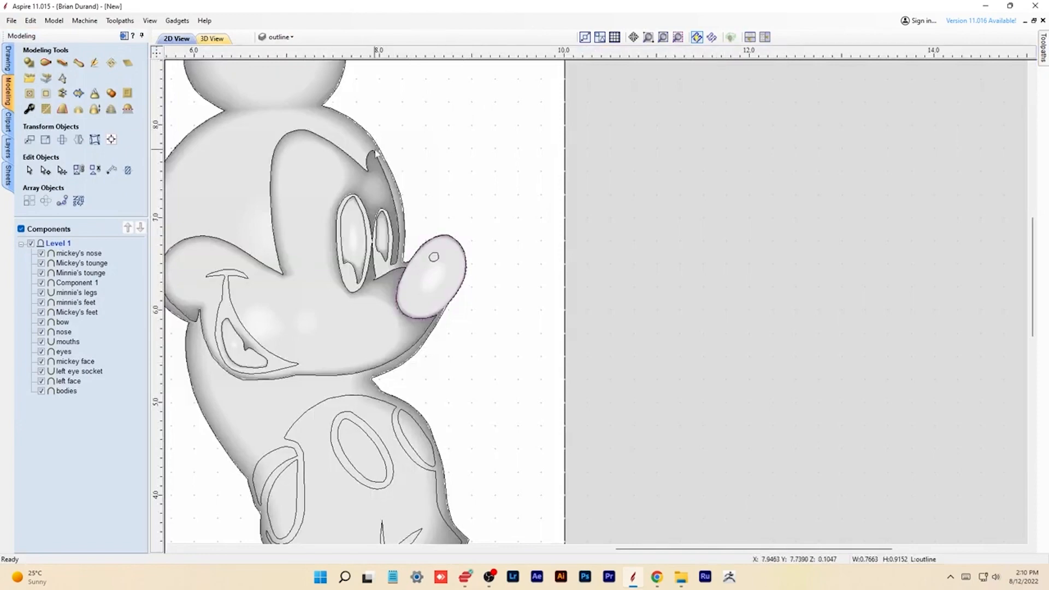
pyautogui.click(677, 37)
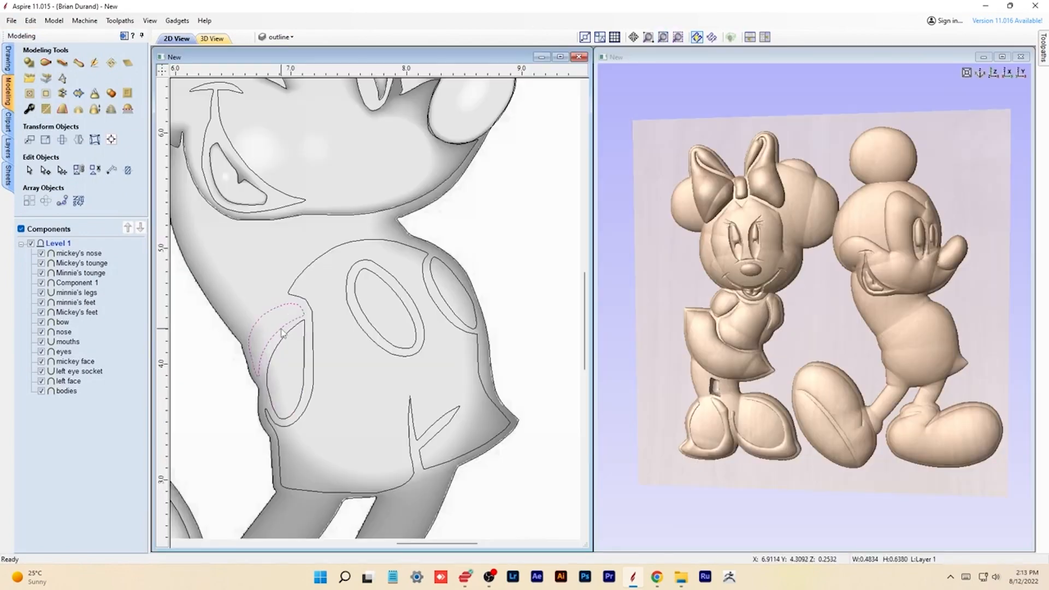
pyautogui.click(30, 63)
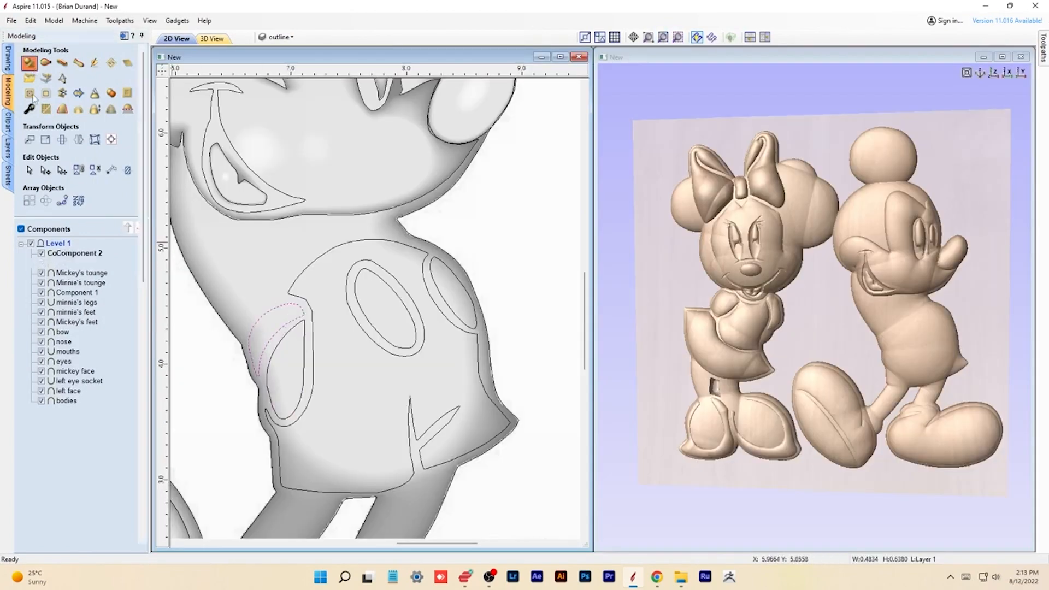
pyautogui.click(111, 385)
pyautogui.moveTo(857, 353); pyautogui.dragTo(895, 354)
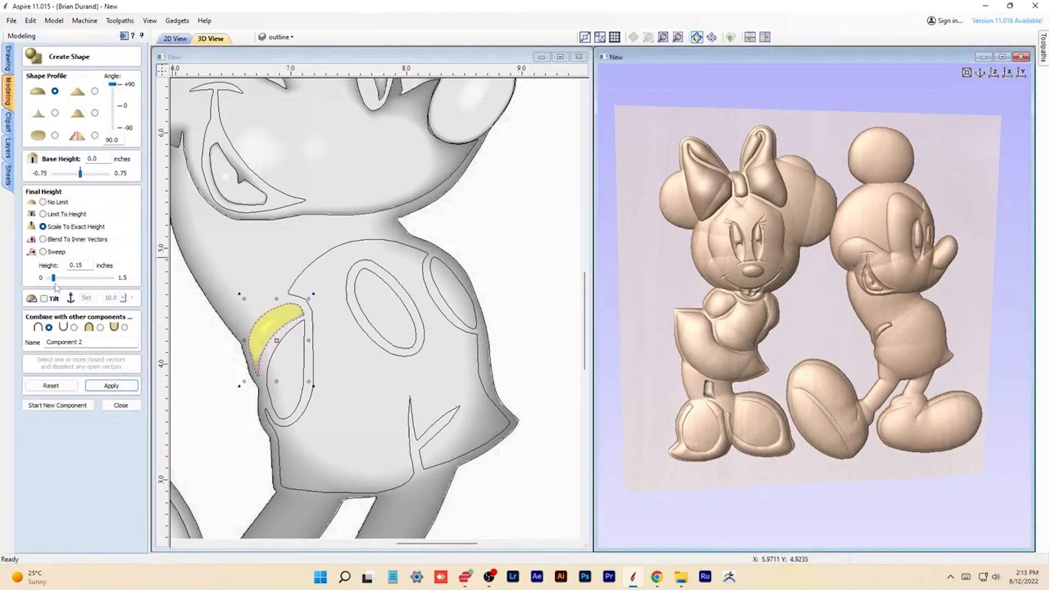
# Name the crescent shape beside Mickey's waist "mickeyes hand" and apply it
pyautogui.tripleClick(92, 343)
pyautogui.write('mickeyes hand')
pyautogui.click(111, 386)
# Create an additive rounded shape from the pocket vector below Mickey's hand at an exact height of 0.09 inches, named "micey's pocket"
pyautogui.click(278, 345)
pyautogui.tripleClick(93, 343)
pyautogui.write("micey's pocket")
pyautogui.click(98, 385)
pyautogui.moveTo(797, 290); pyautogui.dragTo(874, 288)
pyautogui.moveTo(62, 277); pyautogui.dragTo(50, 278)
pyautogui.scroll(5, 910, 355)
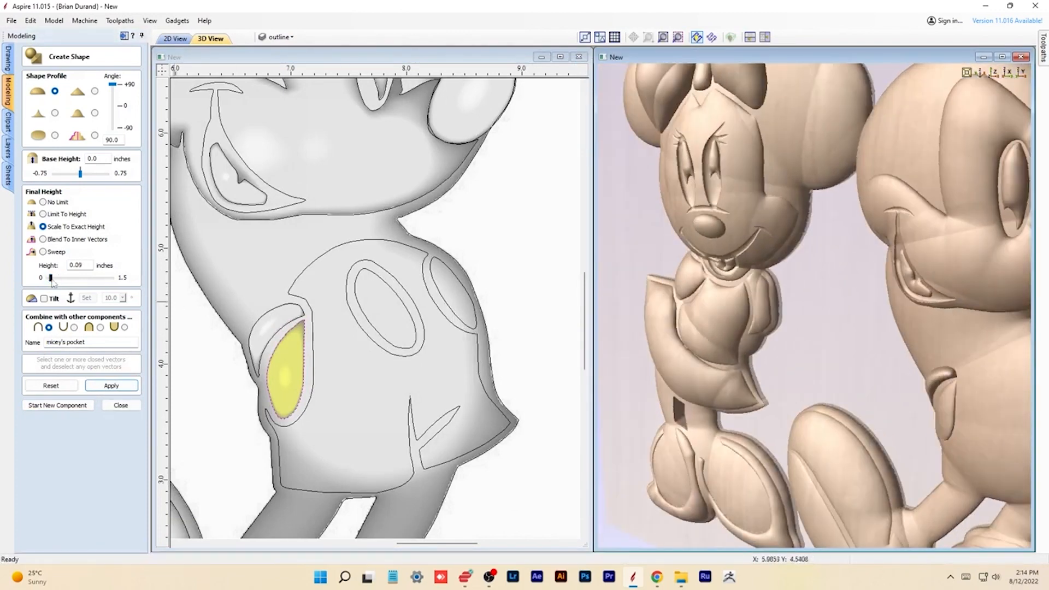
pyautogui.click(111, 386)
# Try raising the oval button vectors on Mickey's pants together as a new component, and reset the shape
pyautogui.click(58, 405)
pyautogui.click(383, 337)
pyautogui.keyDown('shift'); pyautogui.click(383, 348); pyautogui.keyUp('shift')
pyautogui.moveTo(802, 309); pyautogui.dragTo(655, 270, button='middle')
pyautogui.keyDown('shift'); pyautogui.click(444, 301); pyautogui.keyUp('shift')
pyautogui.click(111, 385)
pyautogui.click(903, 274)
pyautogui.moveTo(904, 275); pyautogui.dragTo(854, 275)
pyautogui.click(402, 309)
pyautogui.click(61, 387)
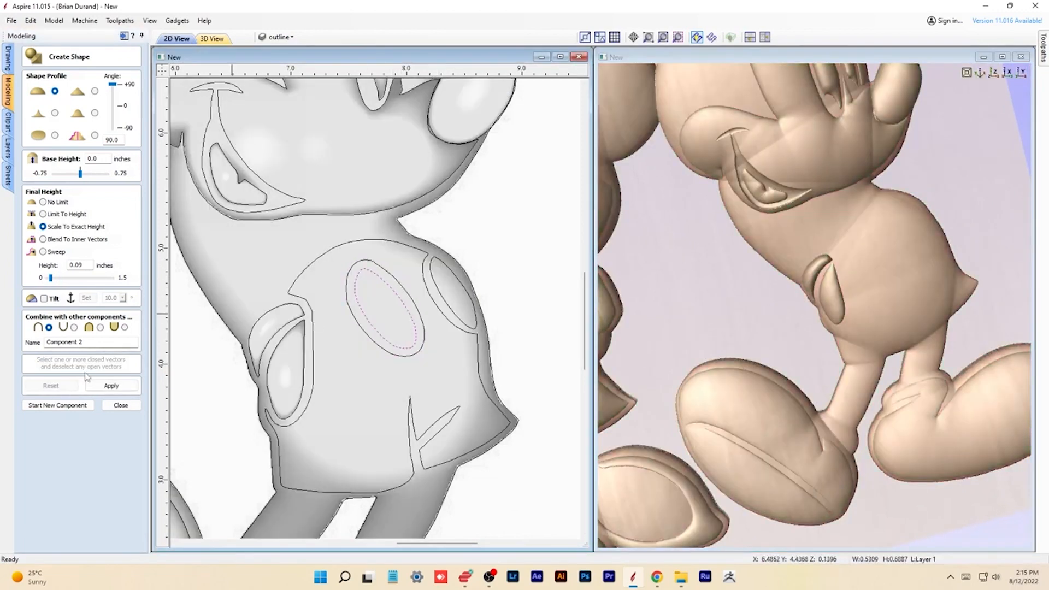
# Create an additive rounded shape from the inner oval of the middle button on Mickey's pants and name it "mickeys pants"
pyautogui.click(111, 386)
pyautogui.click(819, 339)
pyautogui.moveTo(819, 339); pyautogui.dragTo(837, 306)
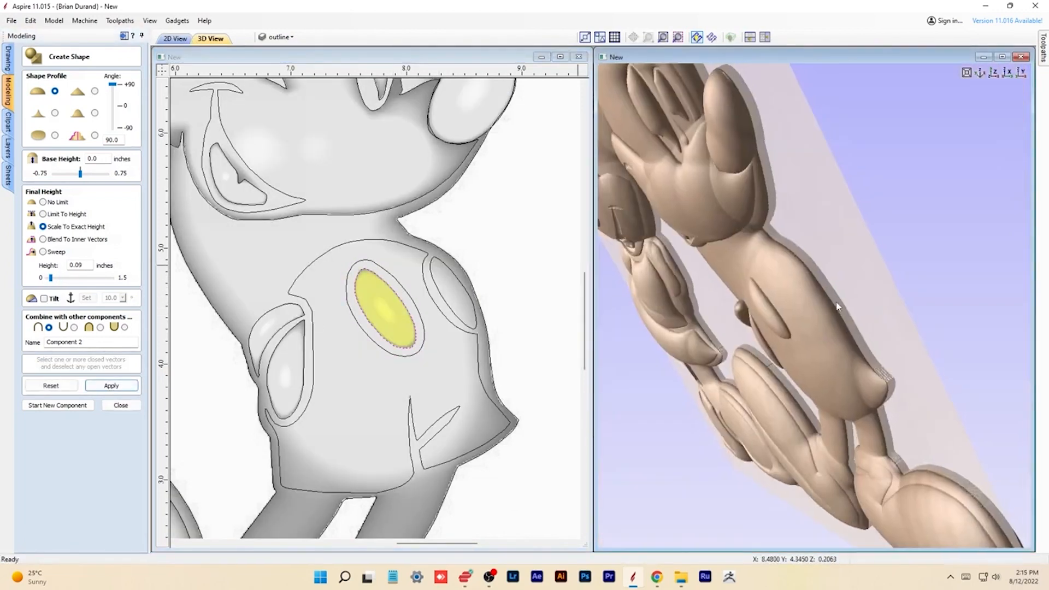
pyautogui.hotkey('ctrl', 'z')
pyautogui.hotkey('ctrl', 'z')
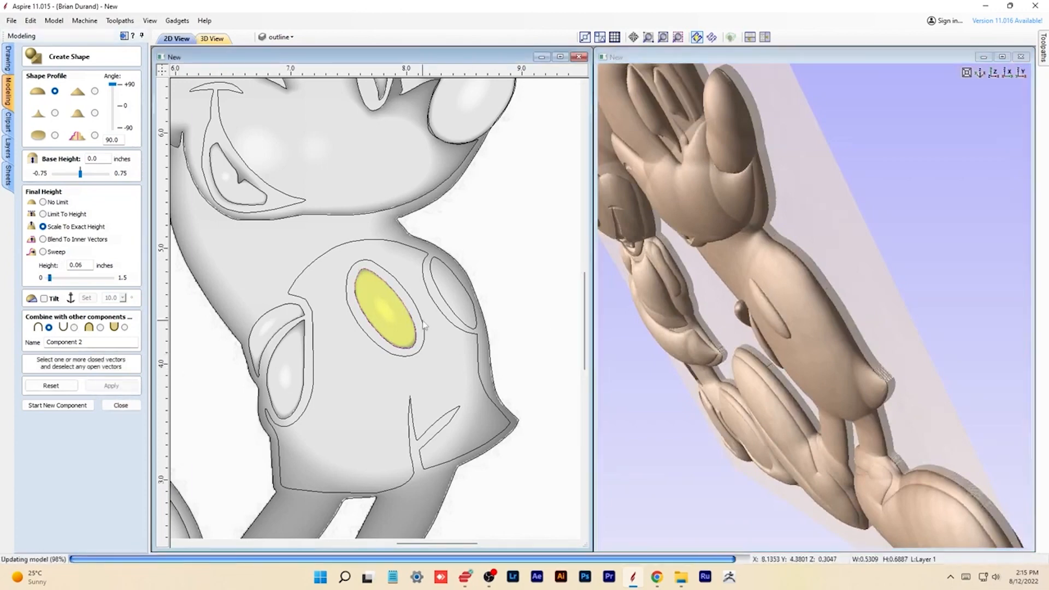
pyautogui.moveTo(800, 252); pyautogui.dragTo(748, 325)
pyautogui.moveTo(85, 342); pyautogui.dragTo(32, 343)
pyautogui.write('mickeys pants')
pyautogui.click(120, 385)
# Name the 0.09-inch additive rounded shape of the main pants vector "mickey pants" and apply it
pyautogui.moveTo(780, 371); pyautogui.dragTo(743, 365)
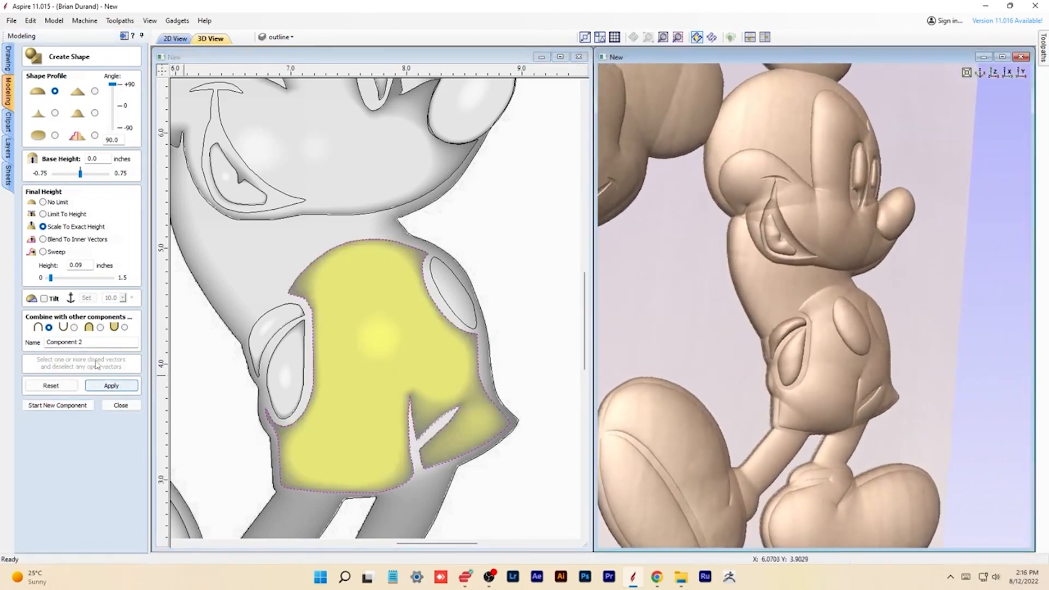
pyautogui.click(90, 342)
pyautogui.write('mickey')
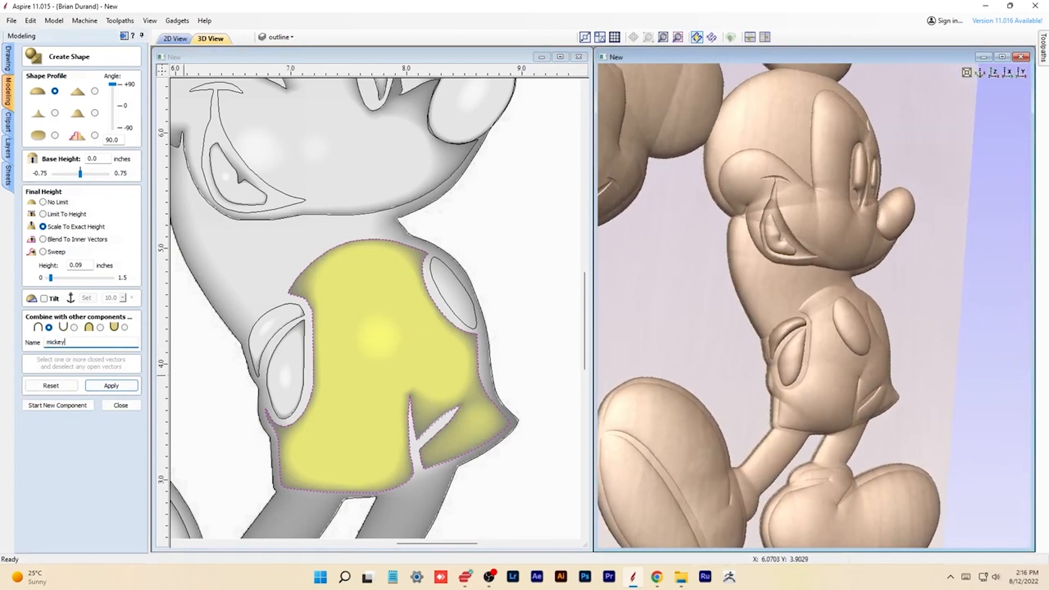
pyautogui.click(117, 385)
pyautogui.moveTo(739, 304); pyautogui.dragTo(683, 308)
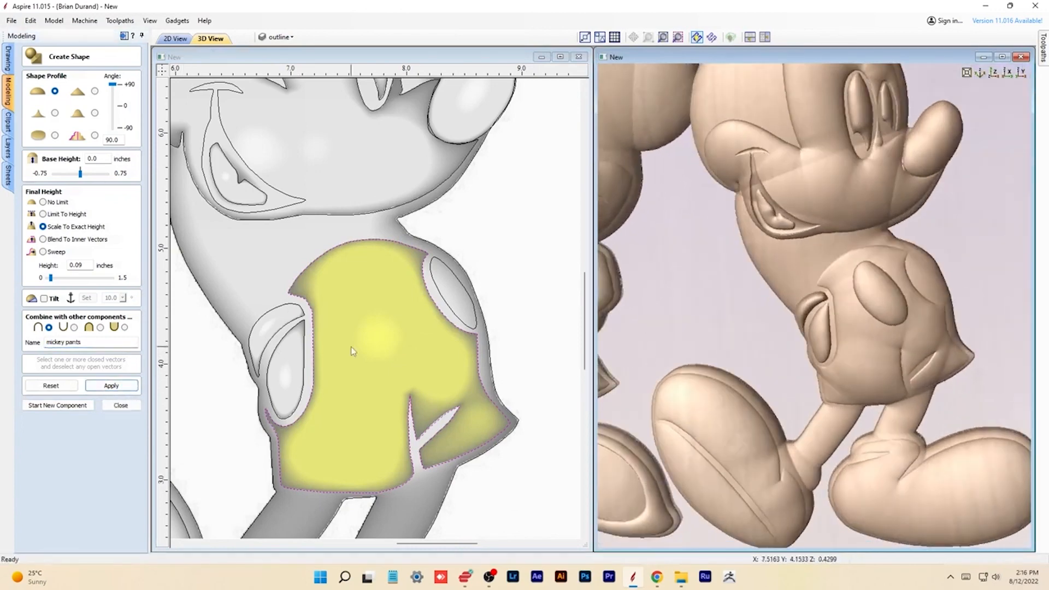
# Create a 0.09-inch additive rounded component named "mickeys pants 2" from the inner oval at the pants' front edge, and finish shape creation
pyautogui.click(58, 404)
pyautogui.click(452, 289)
pyautogui.click(90, 342)
pyautogui.write('m')
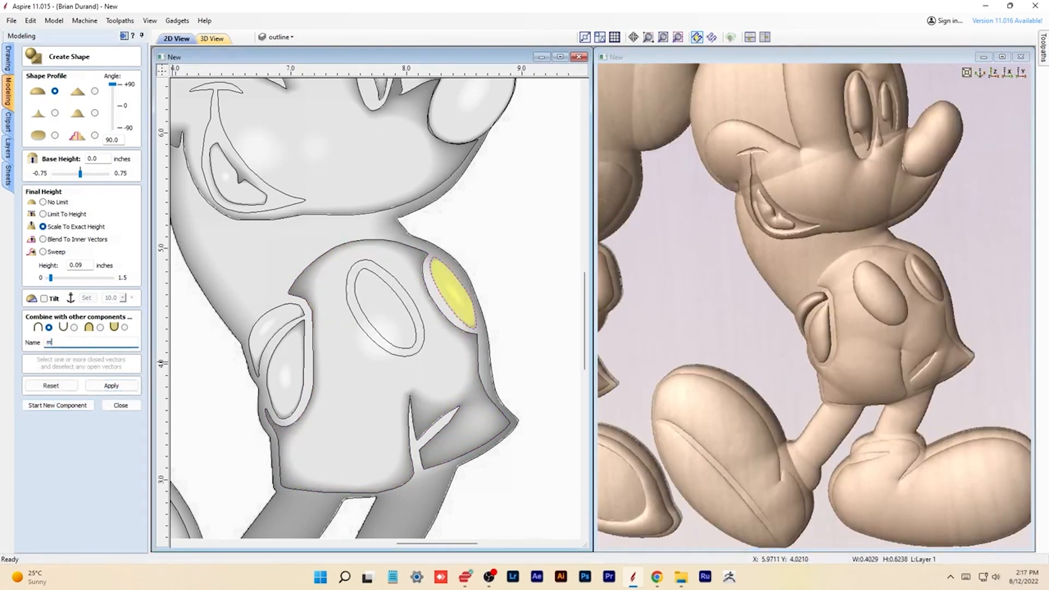
pyautogui.moveTo(929, 366); pyautogui.dragTo(884, 341)
pyautogui.click(111, 385)
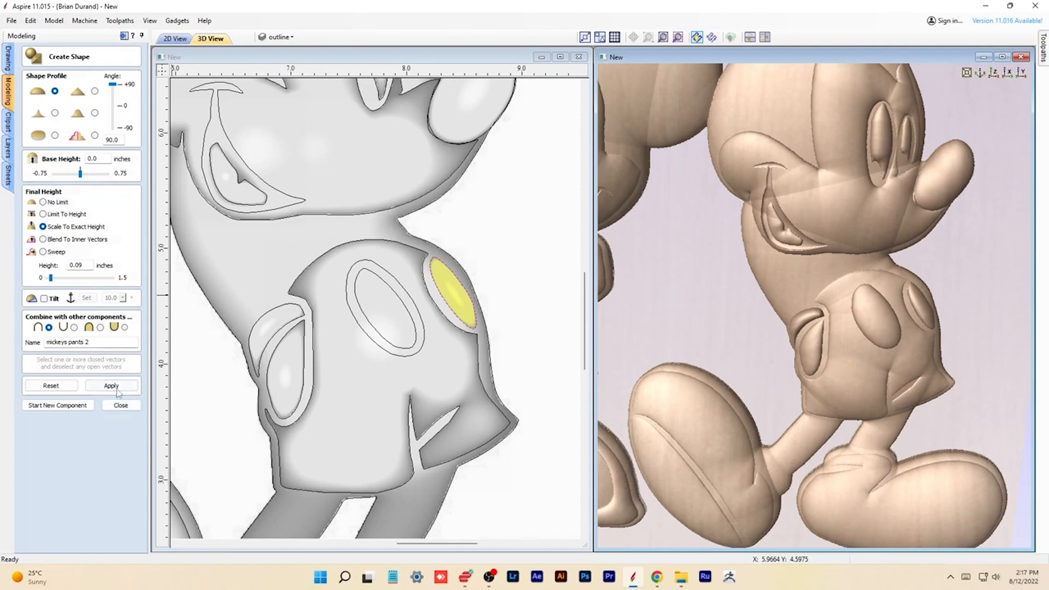
pyautogui.click(120, 404)
pyautogui.scroll(-3, 705, 280)
pyautogui.scroll(3, 705, 280)
# Draw a narrow closed triangular polyline about 0.5 inches long on Mickey's upper body, just above his hand
pyautogui.click(8, 58)
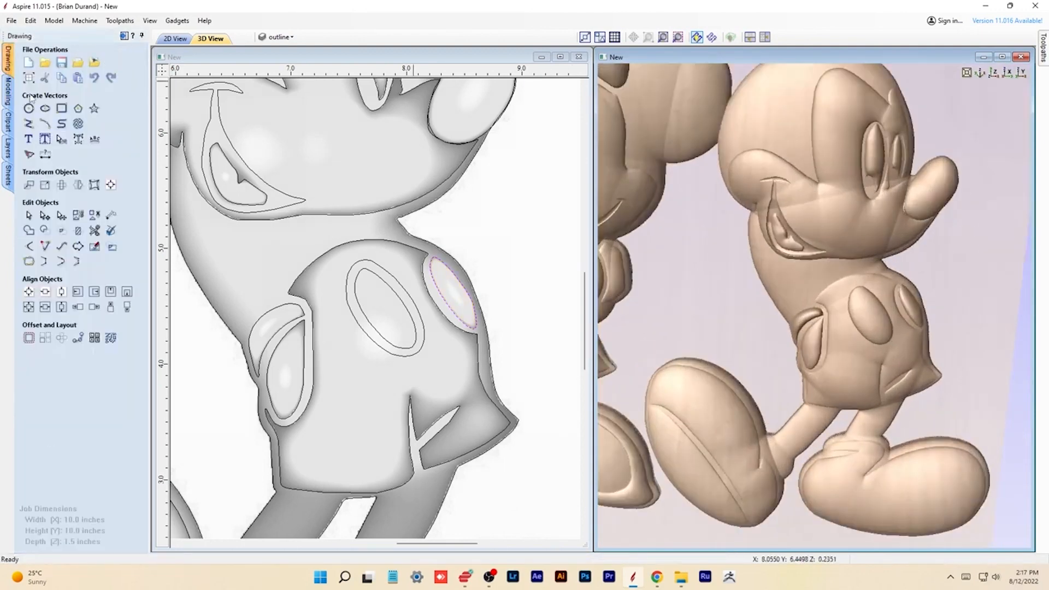
pyautogui.click(29, 124)
pyautogui.moveTo(327, 222); pyautogui.dragTo(468, 260, button='middle')
pyautogui.click(392, 274)
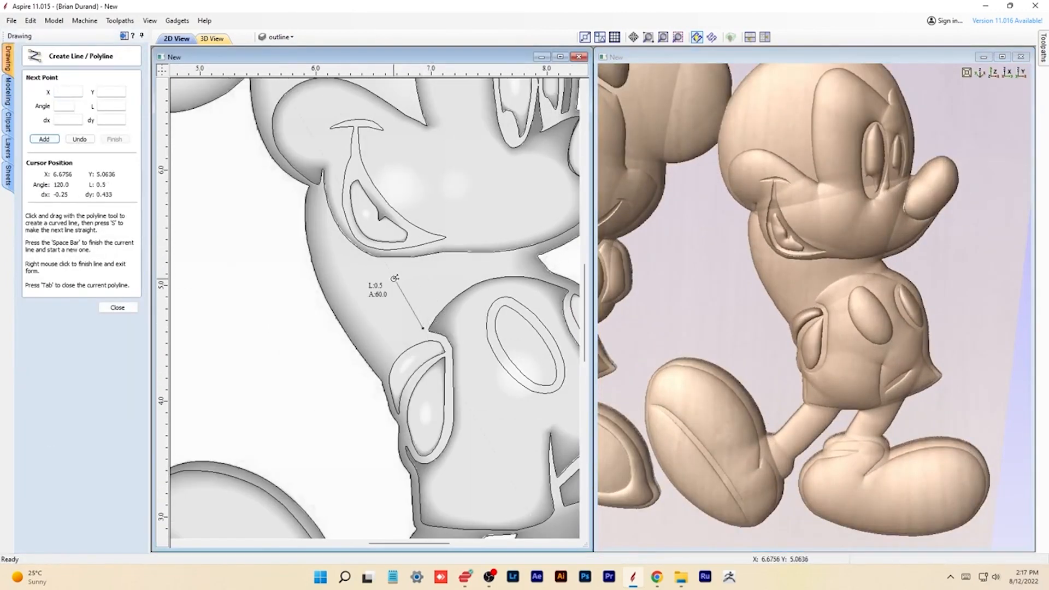
pyautogui.click(424, 331)
pyautogui.press('Tab')
pyautogui.click(117, 307)
# Create a subtractive rounded shape from the narrow triangle at an exact height of 0.09 inches, name it "mickeys arm", and finish shape creation
pyautogui.click(411, 307)
pyautogui.click(7, 91)
pyautogui.click(30, 61)
pyautogui.tripleClick(89, 345)
pyautogui.write('mic')
pyautogui.click(73, 327)
pyautogui.click(109, 385)
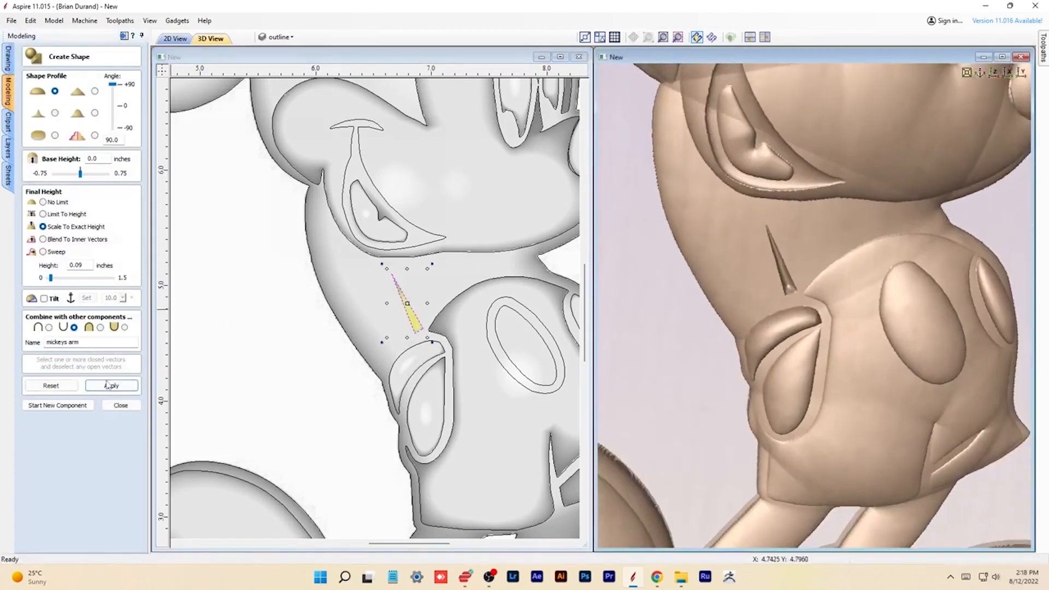
pyautogui.click(121, 404)
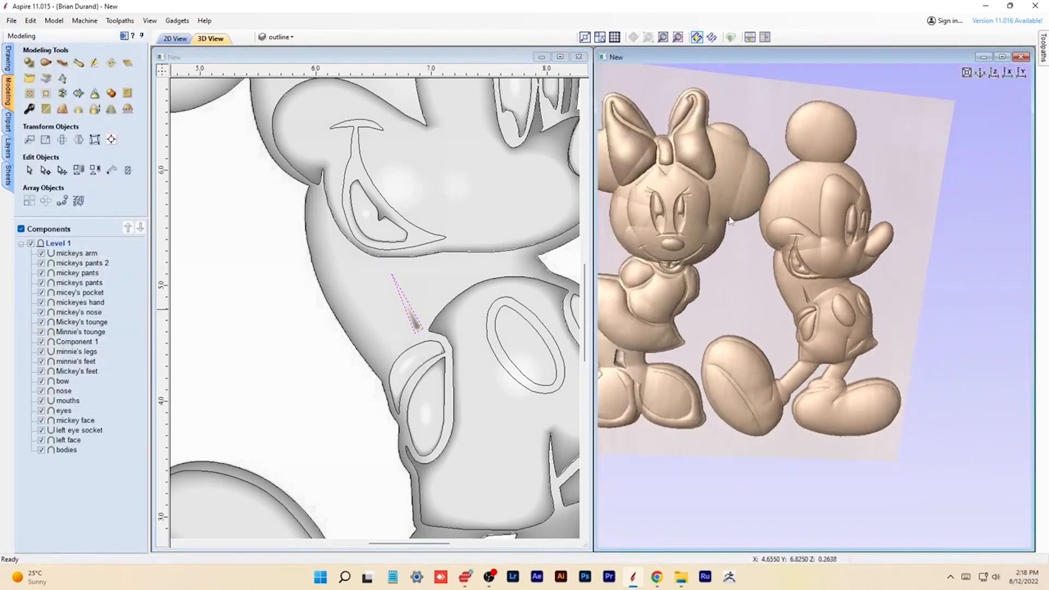
# Inspect the relief in 3D and look over the heads of Mickey and Minnie in the drawing
pyautogui.scroll(3, 736, 227)
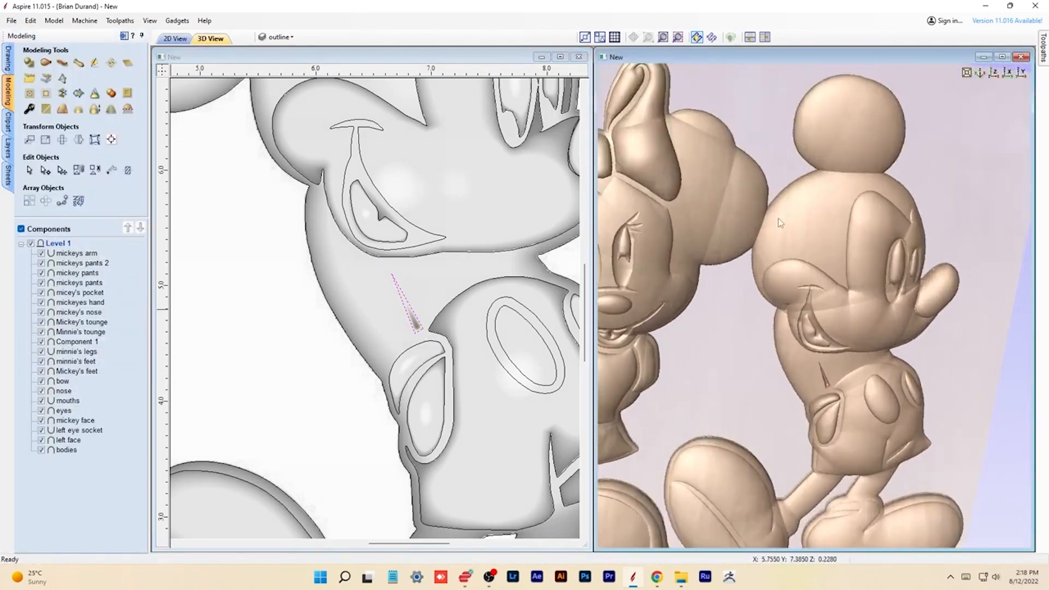
pyautogui.moveTo(778, 218); pyautogui.dragTo(817, 202, button='middle')
pyautogui.moveTo(817, 204); pyautogui.dragTo(817, 229)
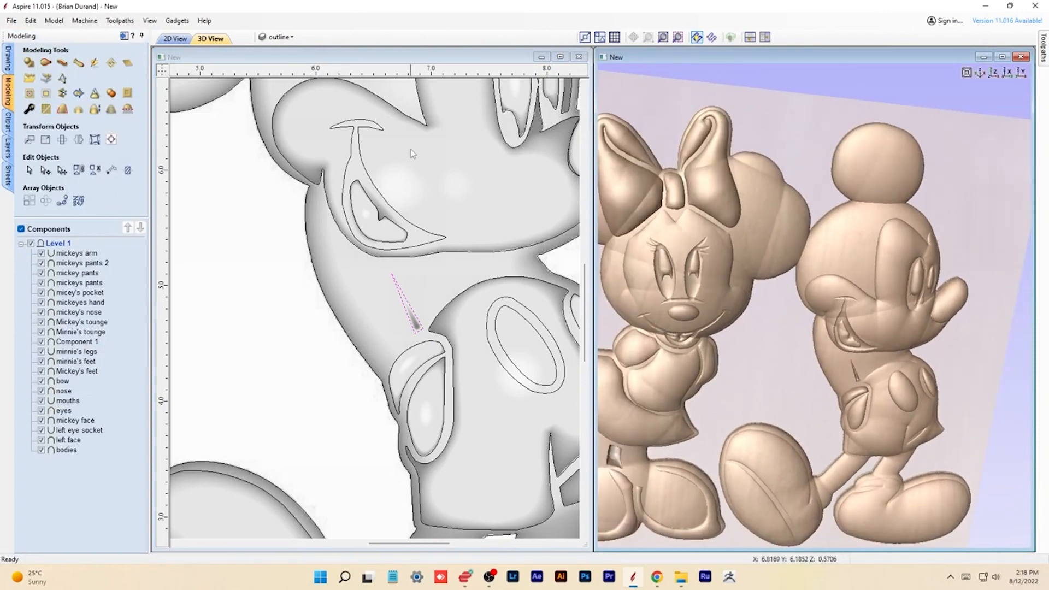
pyautogui.moveTo(416, 166); pyautogui.dragTo(433, 235, button='middle')
pyautogui.moveTo(374, 185); pyautogui.dragTo(393, 267, button='middle')
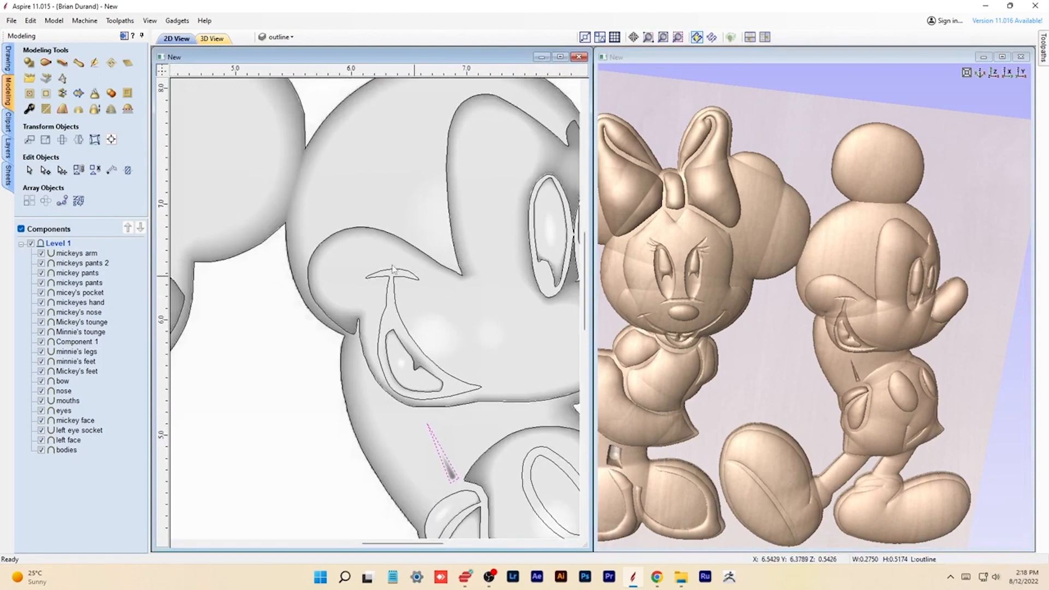
pyautogui.moveTo(334, 203); pyautogui.dragTo(490, 299, button='middle')
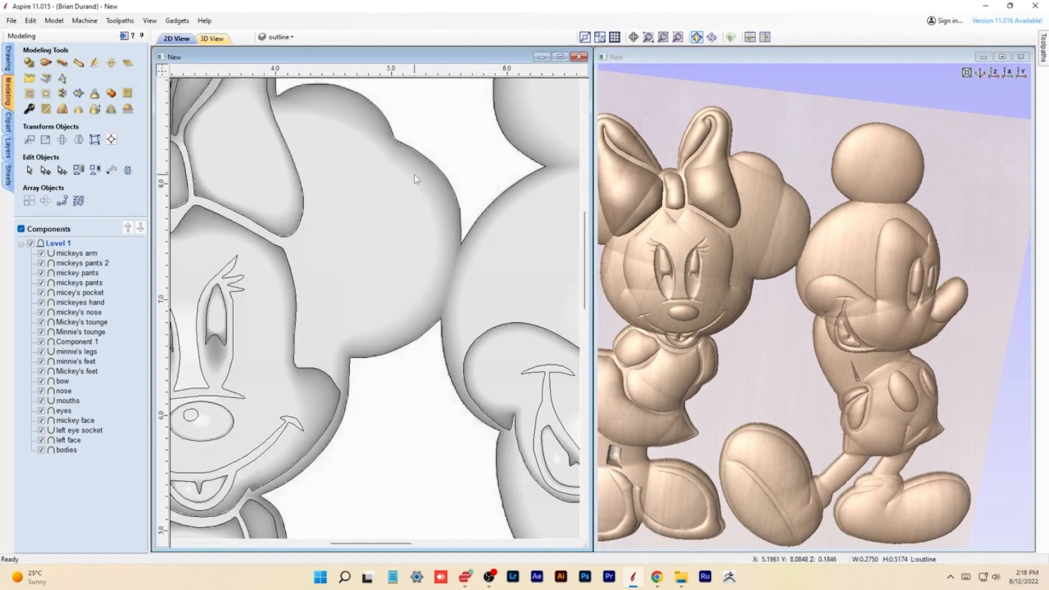
pyautogui.scroll(-1, 414, 175)
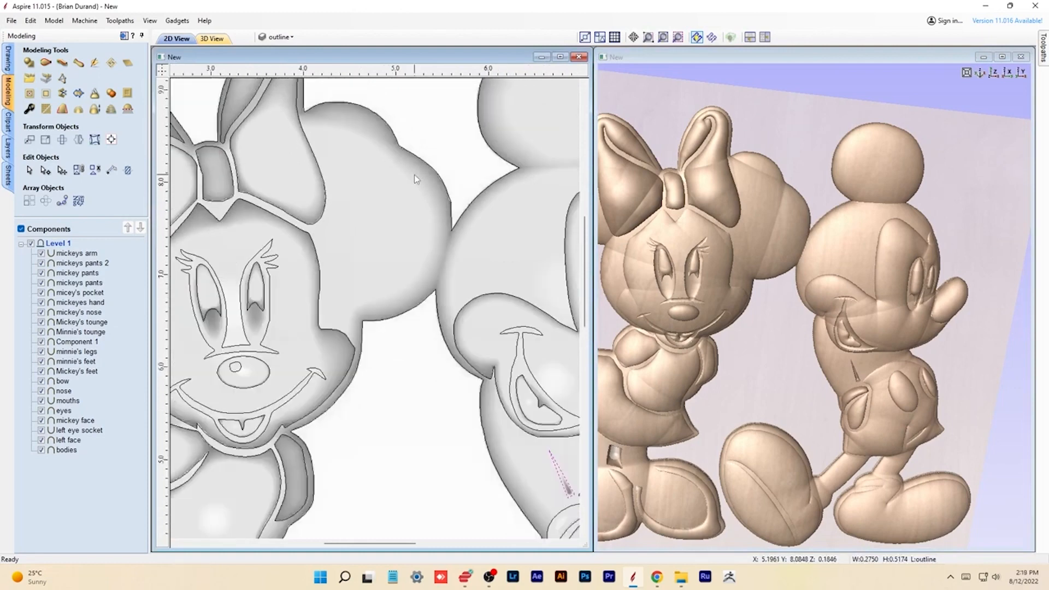
pyautogui.scroll(-1, 414, 175)
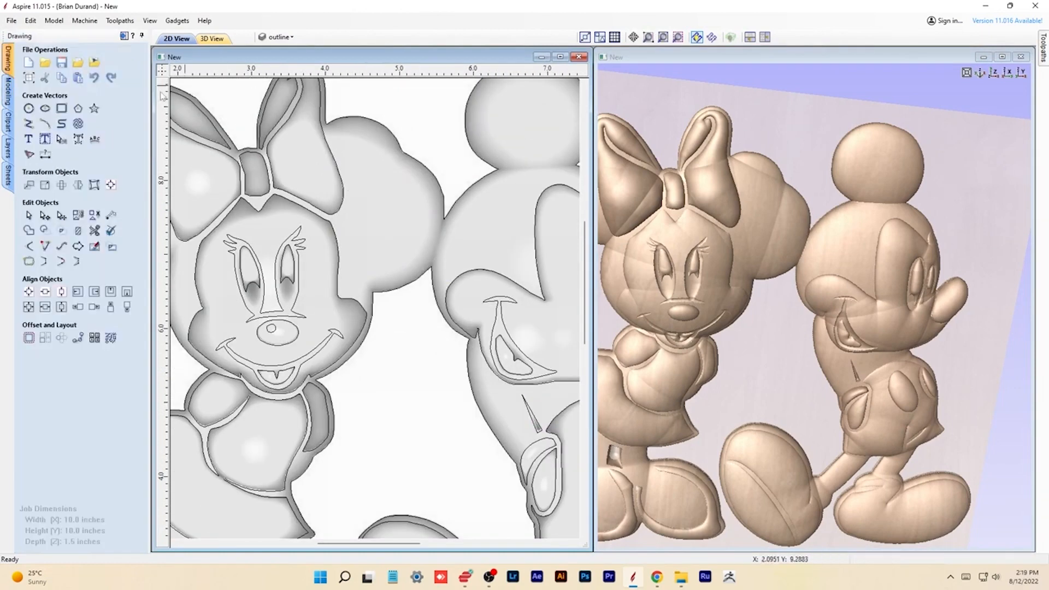
# Draw an ellipse about 1.6 by 1.7 inches over Minnie's ear next to Mickey's head, and nudge it slightly to the right
pyautogui.click(44, 109)
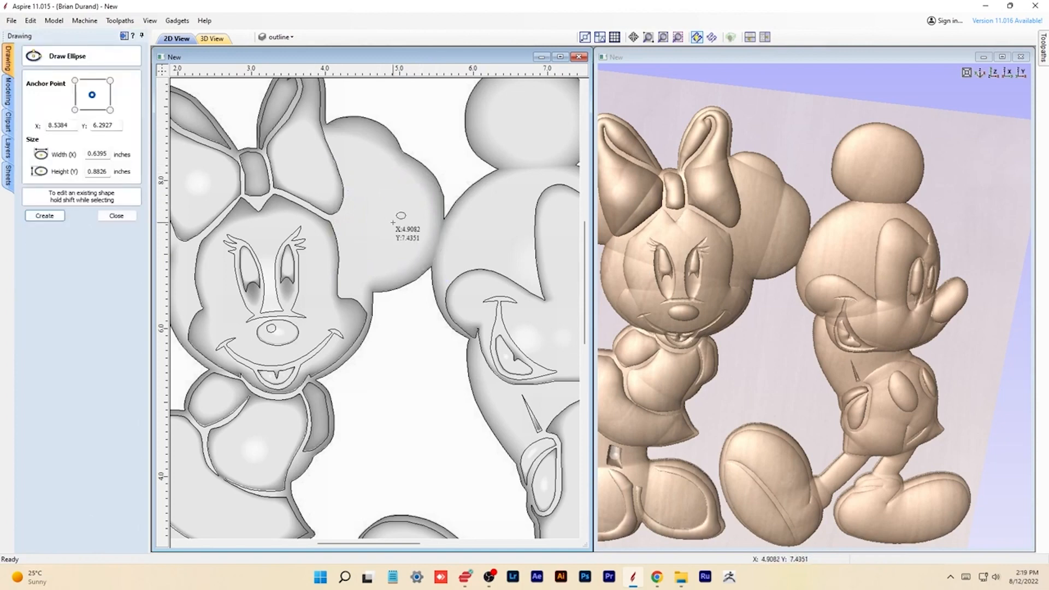
pyautogui.moveTo(381, 216); pyautogui.dragTo(440, 156)
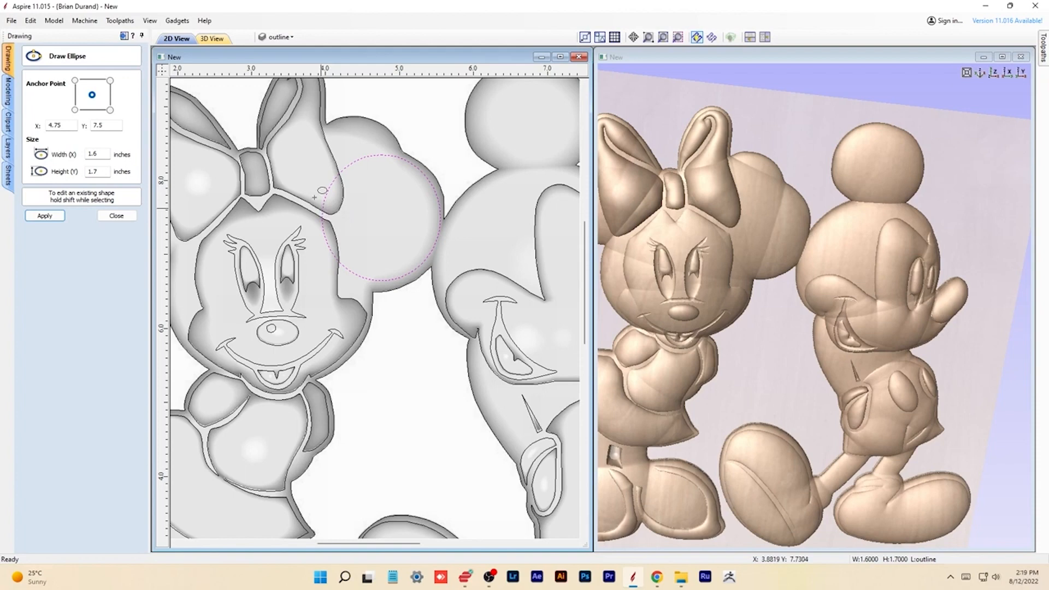
pyautogui.click(117, 216)
pyautogui.click(419, 171)
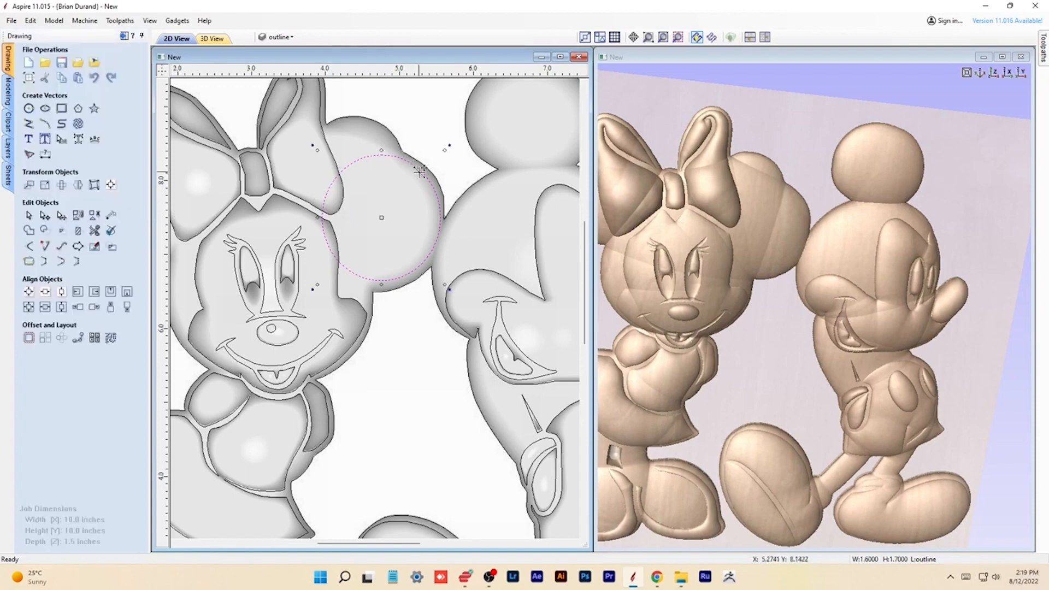
pyautogui.press('Right')
pyautogui.press('Right')
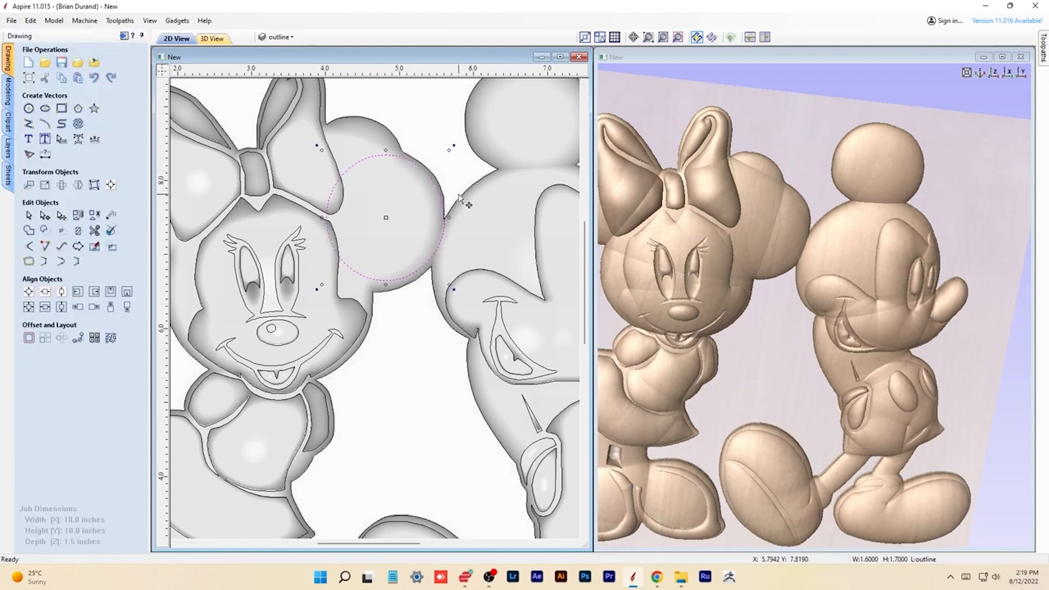
pyautogui.press('Left')
# Edit the ellipse's nodes, moving the left one inward and the bottom one down, and adjust the handles toward the ear's outer edge
pyautogui.press('n')
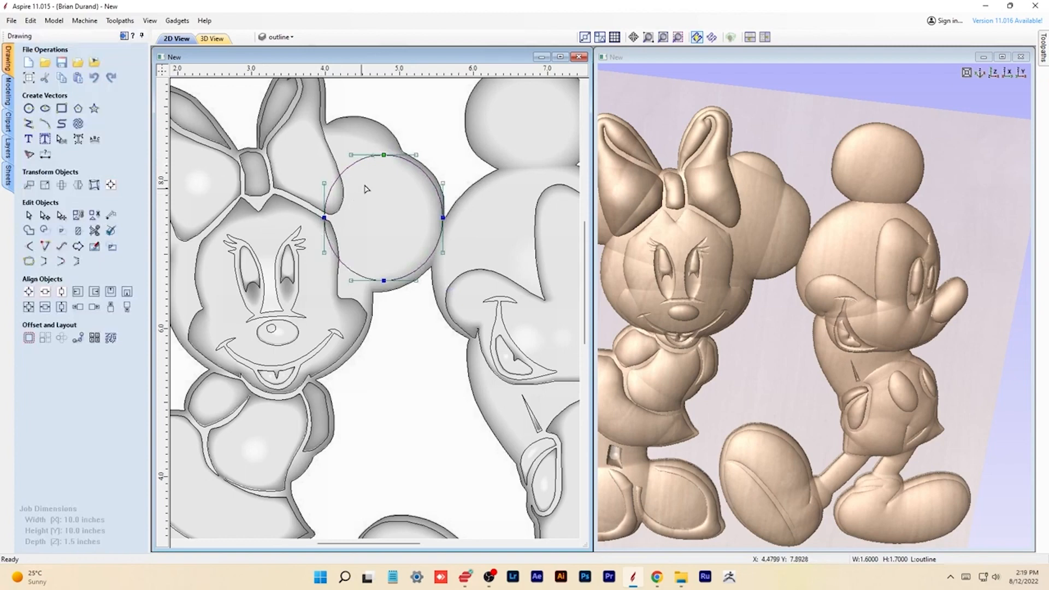
pyautogui.moveTo(323, 216); pyautogui.dragTo(343, 216)
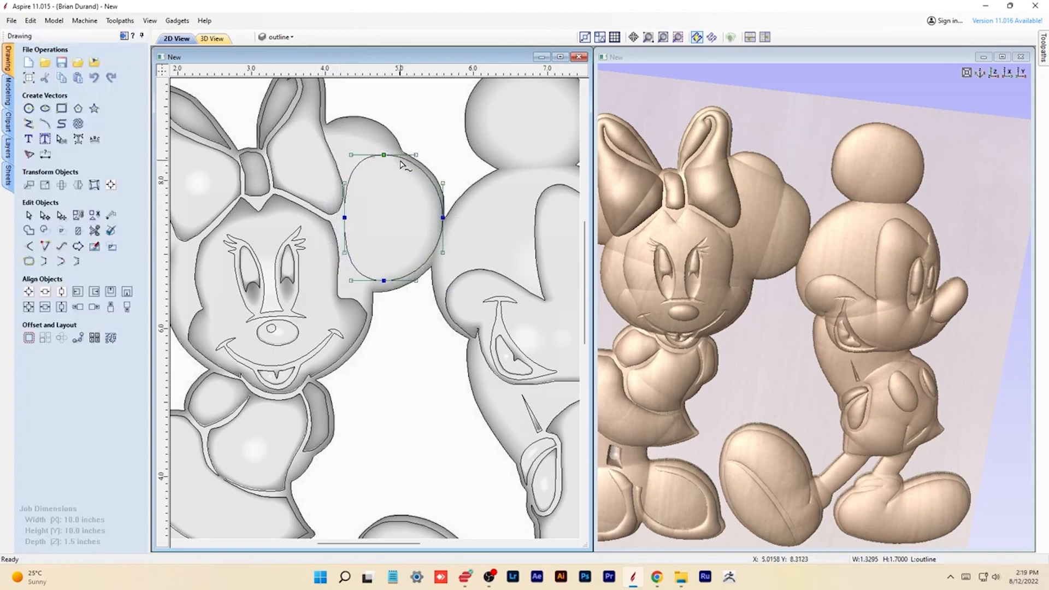
pyautogui.moveTo(415, 153); pyautogui.dragTo(418, 147)
pyautogui.moveTo(442, 183); pyautogui.dragTo(449, 185)
pyautogui.moveTo(384, 280); pyautogui.dragTo(381, 292)
pyautogui.moveTo(436, 252); pyautogui.dragTo(447, 253)
pyautogui.moveTo(437, 184); pyautogui.dragTo(446, 182)
pyautogui.moveTo(439, 253); pyautogui.dragTo(455, 255)
pyautogui.moveTo(431, 184); pyautogui.dragTo(469, 175)
# Fine-tune the top, right and bottom curve handles of the ellipse to follow Minnie's ear outline
pyautogui.scroll(3, 437, 188)
pyautogui.moveTo(391, 81); pyautogui.dragTo(398, 88)
pyautogui.moveTo(431, 353); pyautogui.dragTo(454, 367)
pyautogui.moveTo(381, 440); pyautogui.dragTo(386, 434)
pyautogui.moveTo(423, 376); pyautogui.dragTo(425, 381)
pyautogui.moveTo(388, 438); pyautogui.dragTo(388, 435)
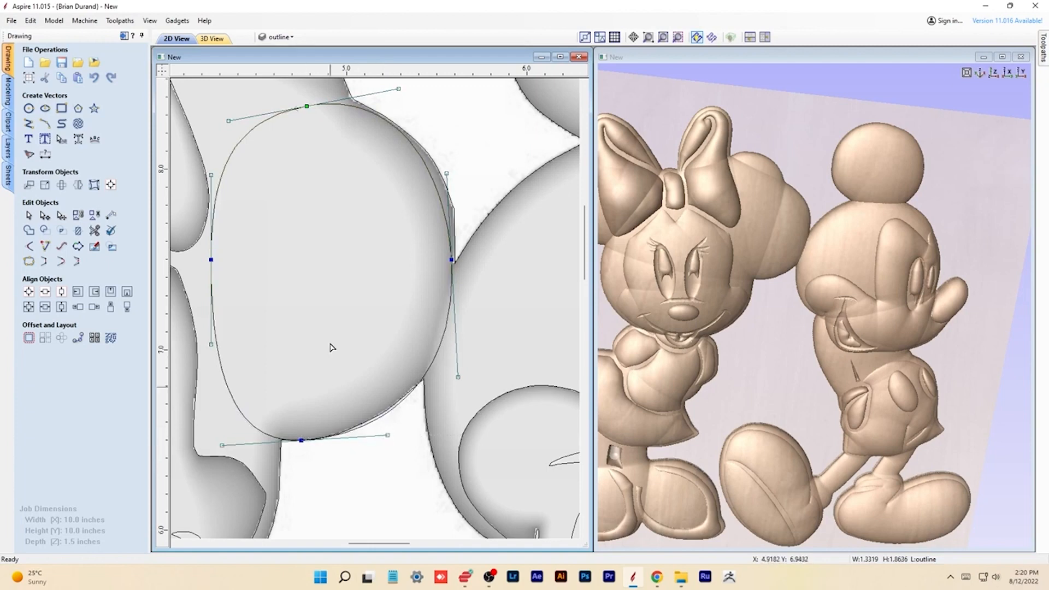
pyautogui.moveTo(427, 167); pyautogui.dragTo(436, 169)
pyautogui.moveTo(435, 332); pyautogui.dragTo(441, 340)
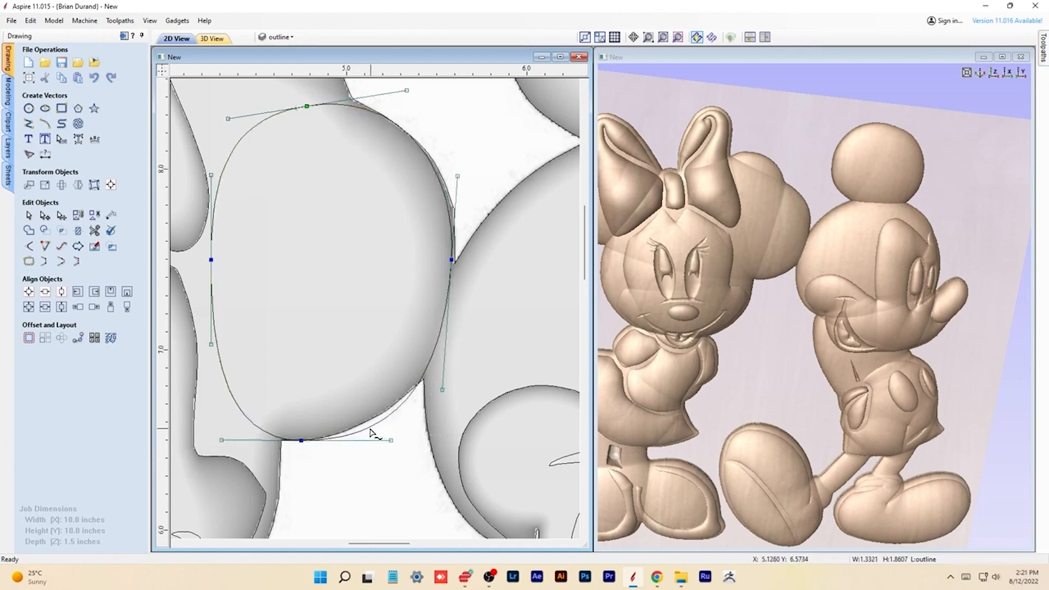
# Insert two extra nodes along the ellipse's lower-right curve, fit them to the ear's edge, and finish node editing
pyautogui.press('p')
pyautogui.moveTo(369, 429); pyautogui.dragTo(366, 421)
pyautogui.press('p')
pyautogui.moveTo(417, 386)
pyautogui.mouseDown()
pyautogui.moveTo(423, 378)
pyautogui.moveTo(410, 401)
pyautogui.mouseUp()
pyautogui.moveTo(440, 351); pyautogui.dragTo(439, 339)
pyautogui.click(452, 260)
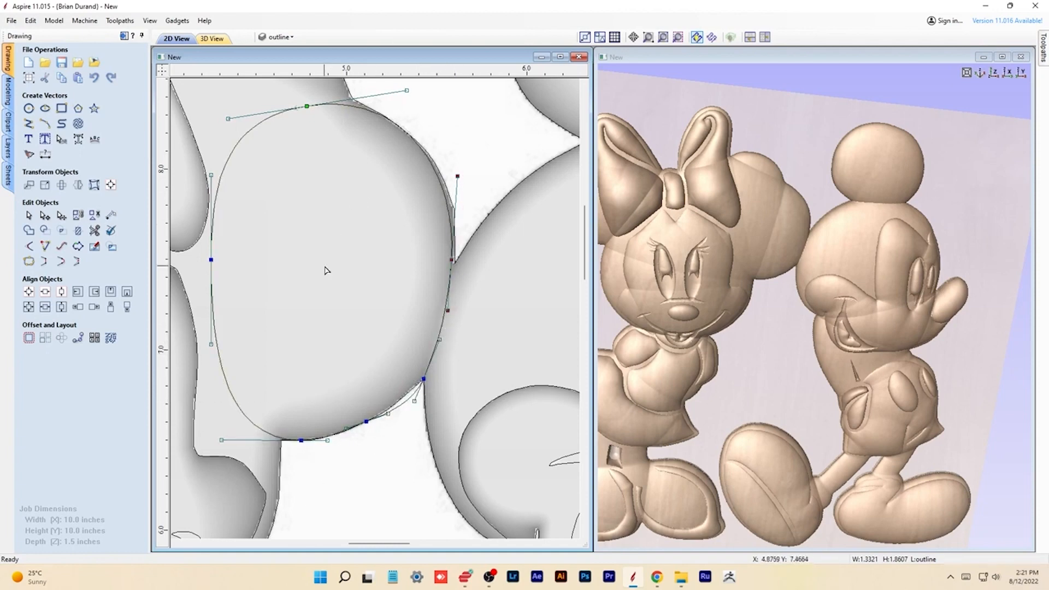
pyautogui.press('n')
pyautogui.scroll(-4, 333, 172)
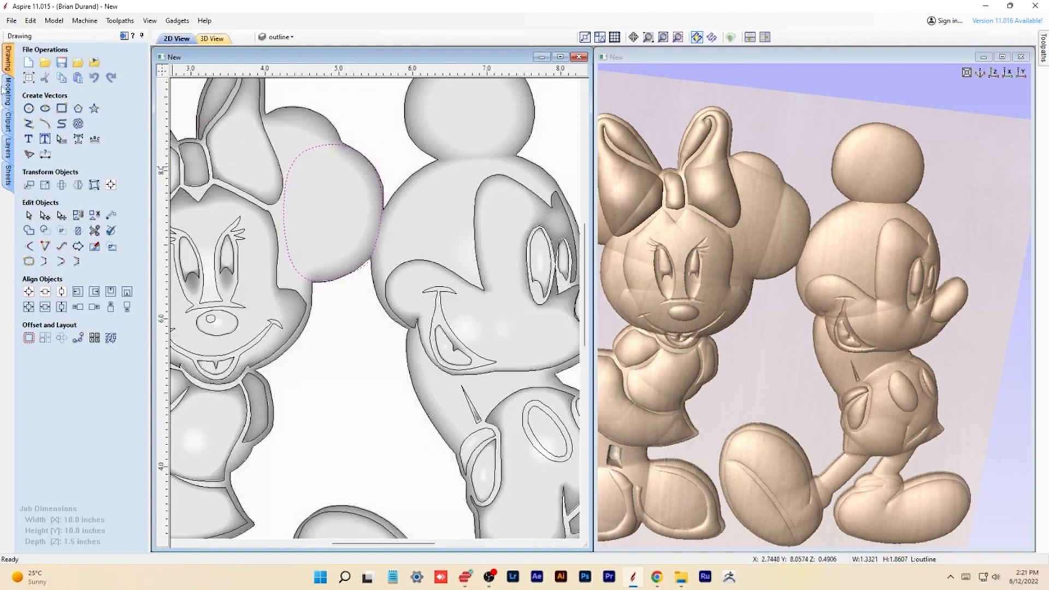
# Create a domed shape from Minnie's ear vector, scaled to an exact height of 0.09 inches and added to the model
pyautogui.click(8, 91)
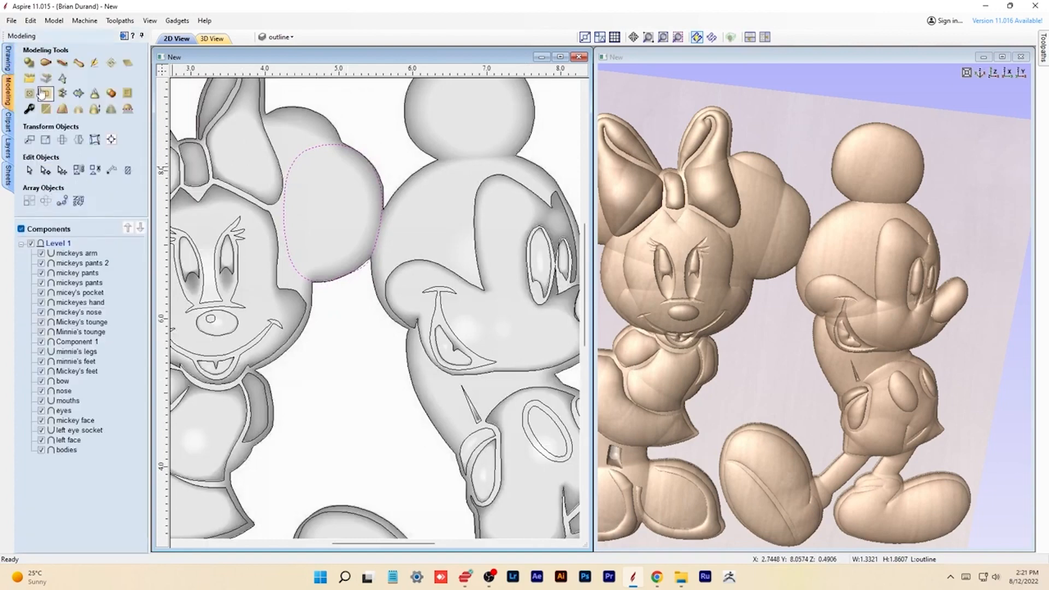
pyautogui.click(29, 63)
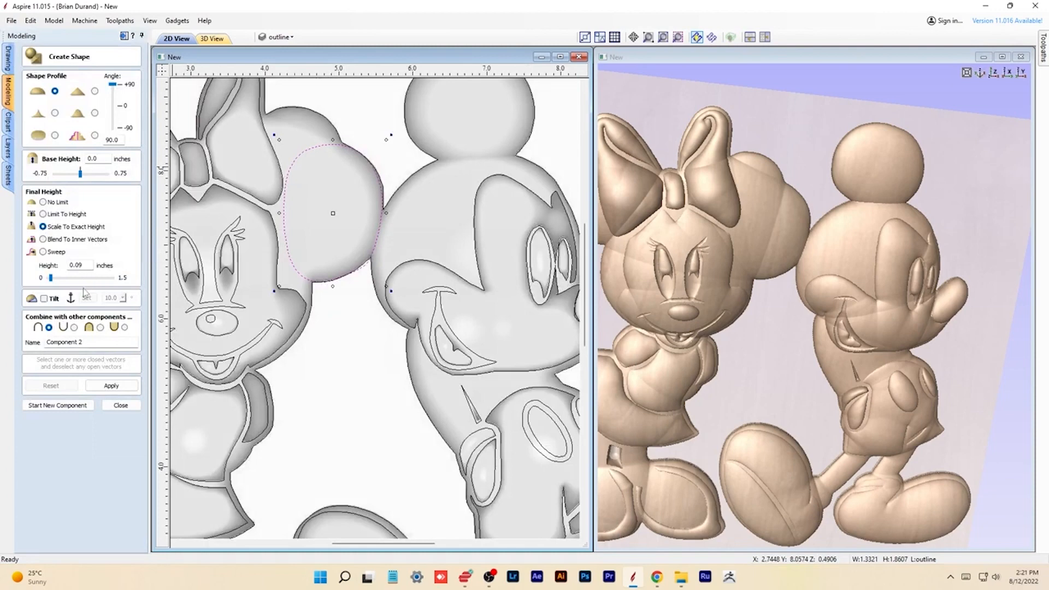
pyautogui.click(109, 385)
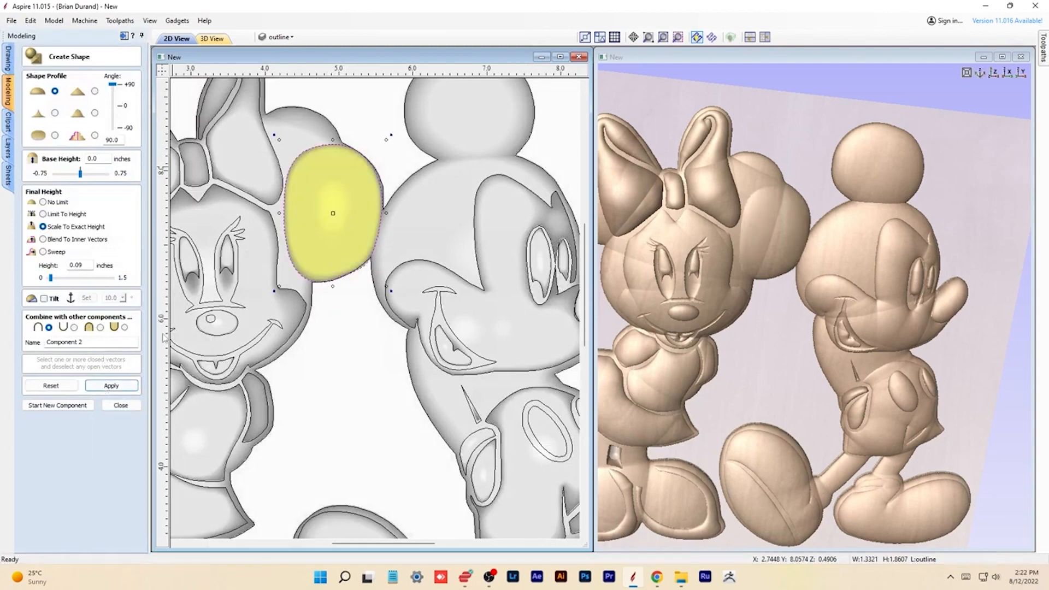
pyautogui.click(101, 328)
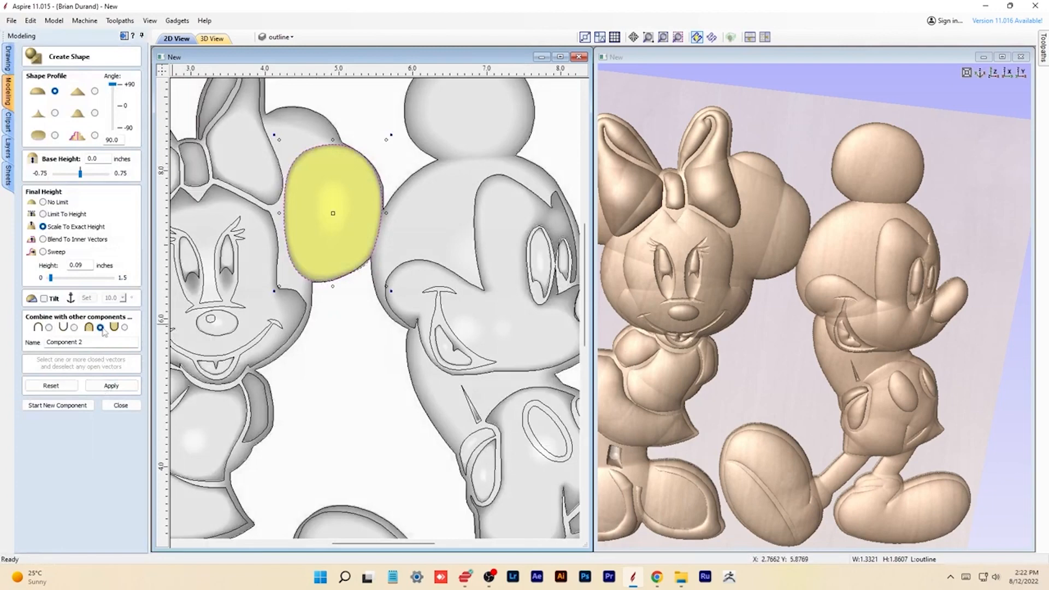
pyautogui.click(50, 328)
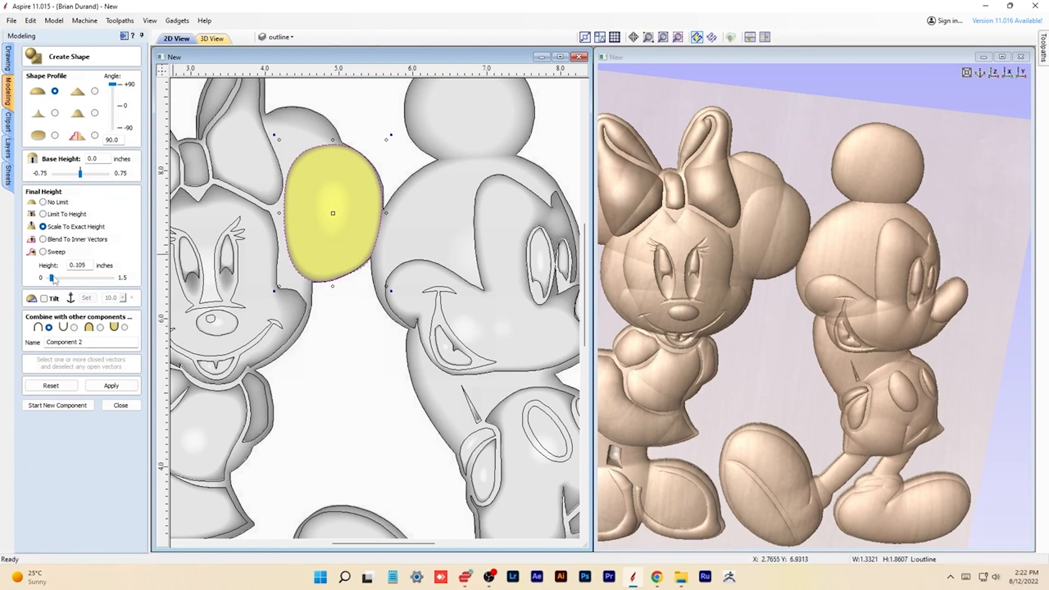
# Raise the ear shape's height to 0.165 inches, apply it, and close the shape settings
pyautogui.moveTo(53, 277); pyautogui.dragTo(55, 277)
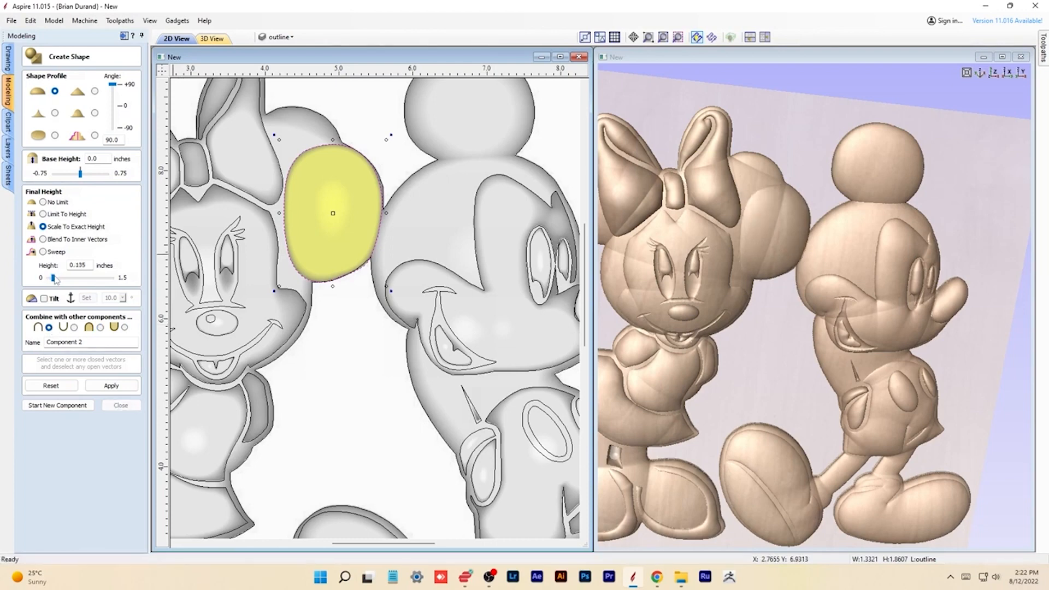
pyautogui.moveTo(53, 278); pyautogui.dragTo(55, 277)
pyautogui.click(762, 226)
pyautogui.moveTo(761, 227); pyautogui.dragTo(738, 219)
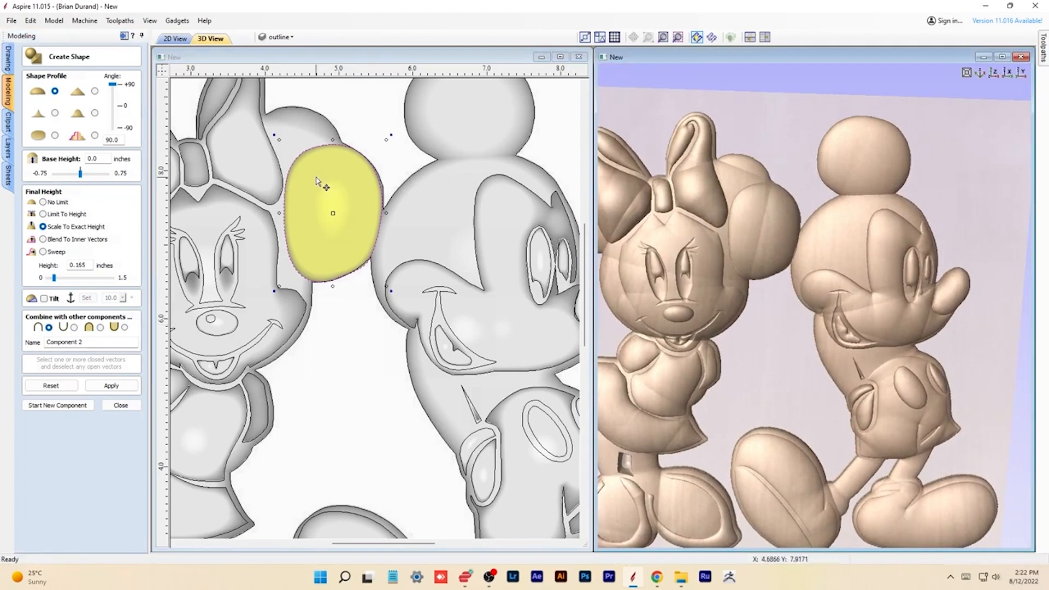
pyautogui.click(121, 389)
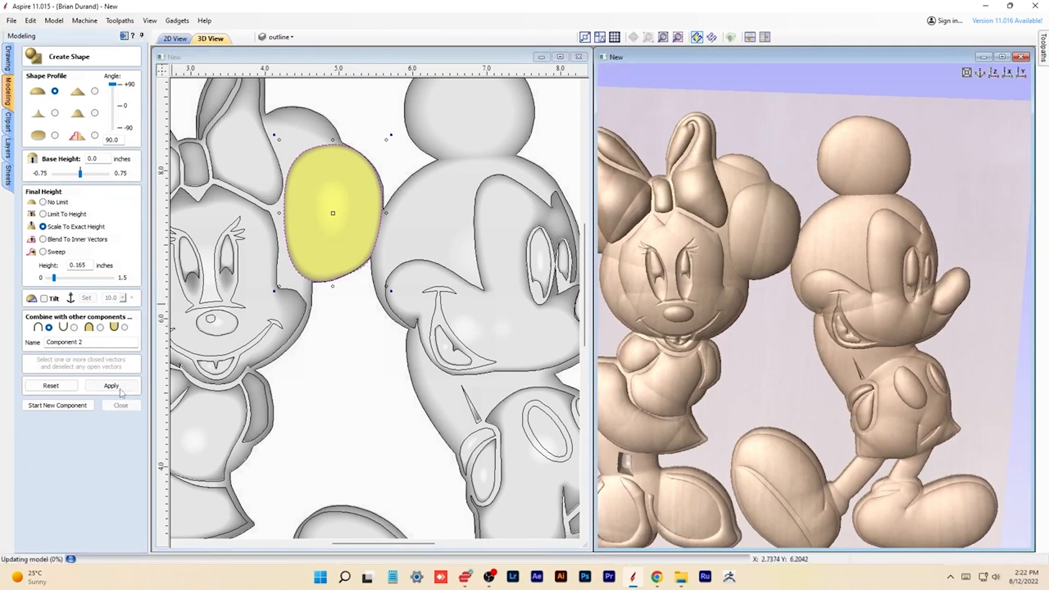
pyautogui.click(120, 405)
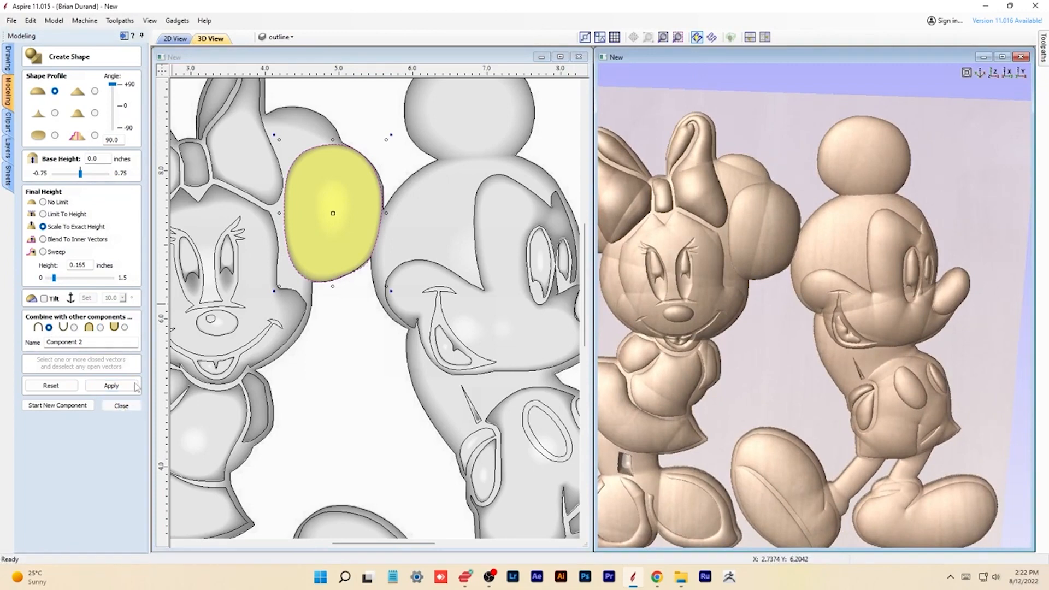
# Group all components on Level 1 into a single group and collapse its list
pyautogui.moveTo(282, 139); pyautogui.dragTo(358, 161, button='middle')
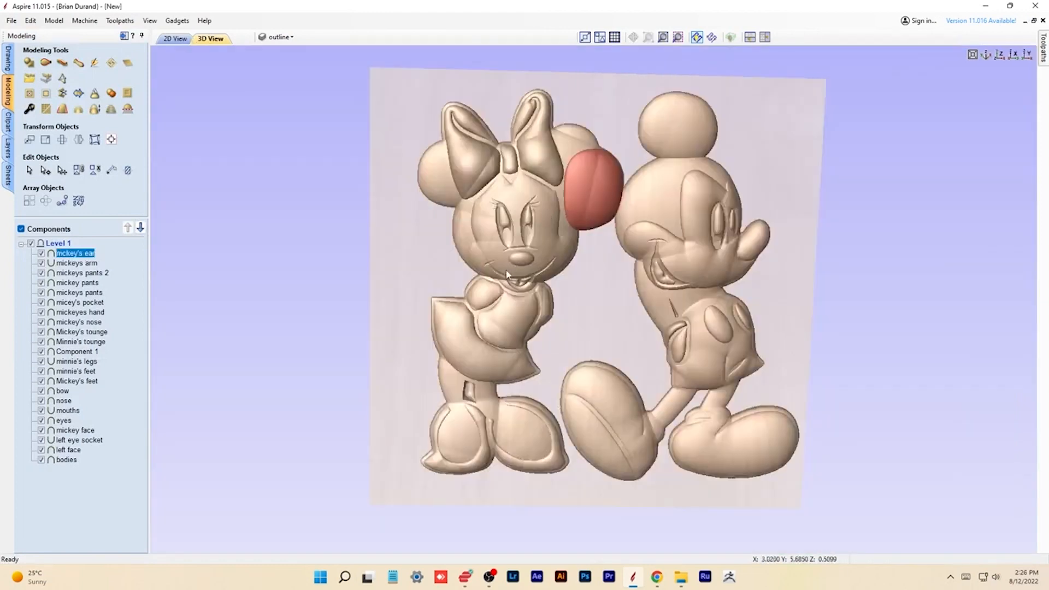
pyautogui.moveTo(507, 274); pyautogui.dragTo(470, 231)
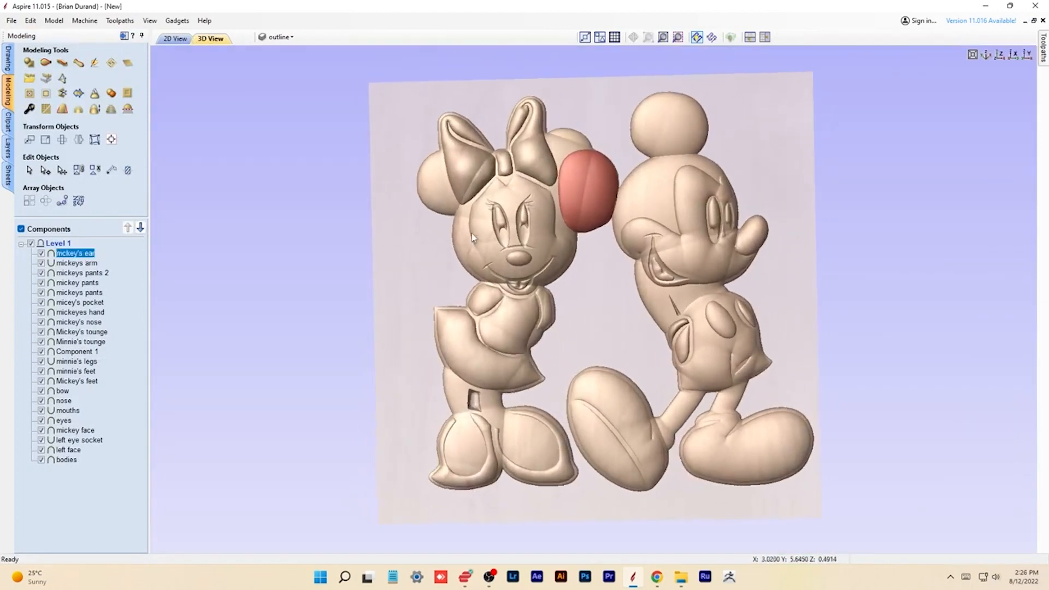
pyautogui.moveTo(763, 221); pyautogui.dragTo(432, 340)
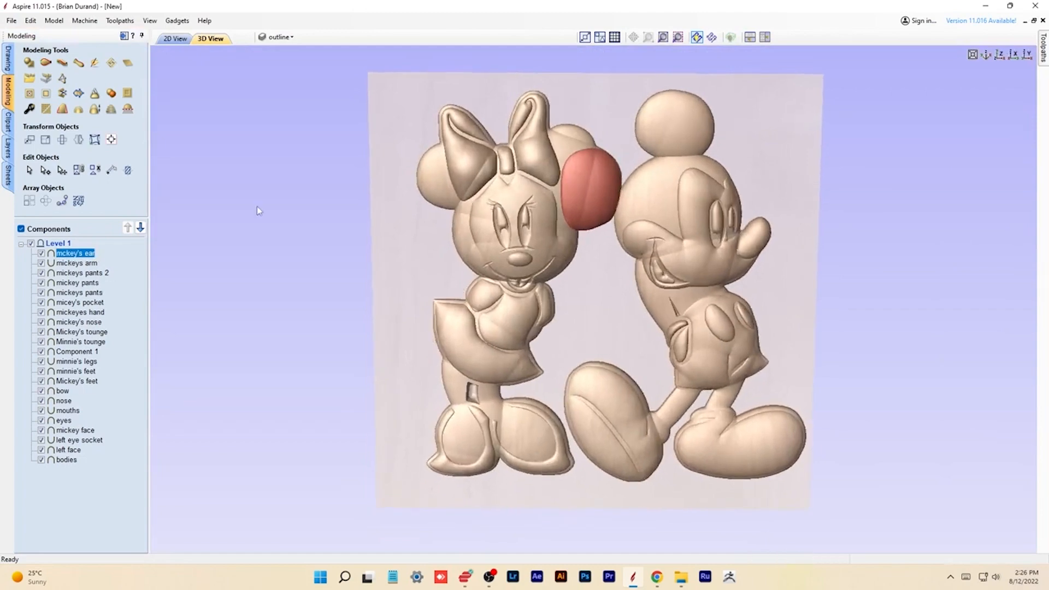
pyautogui.keyDown('shift'); pyautogui.click(63, 460); pyautogui.keyUp('shift')
pyautogui.rightClick(74, 260)
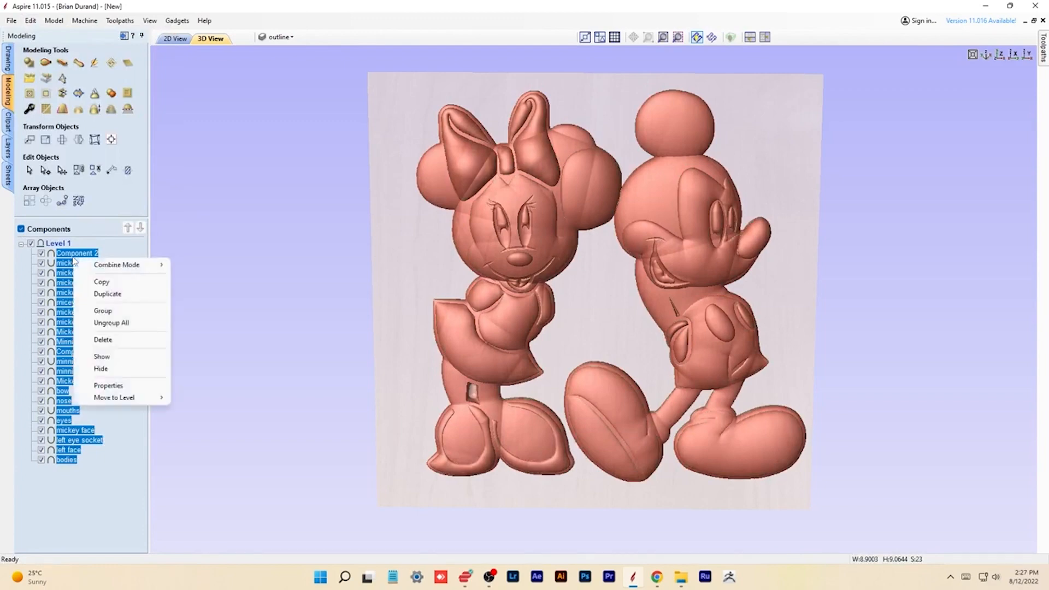
pyautogui.click(109, 312)
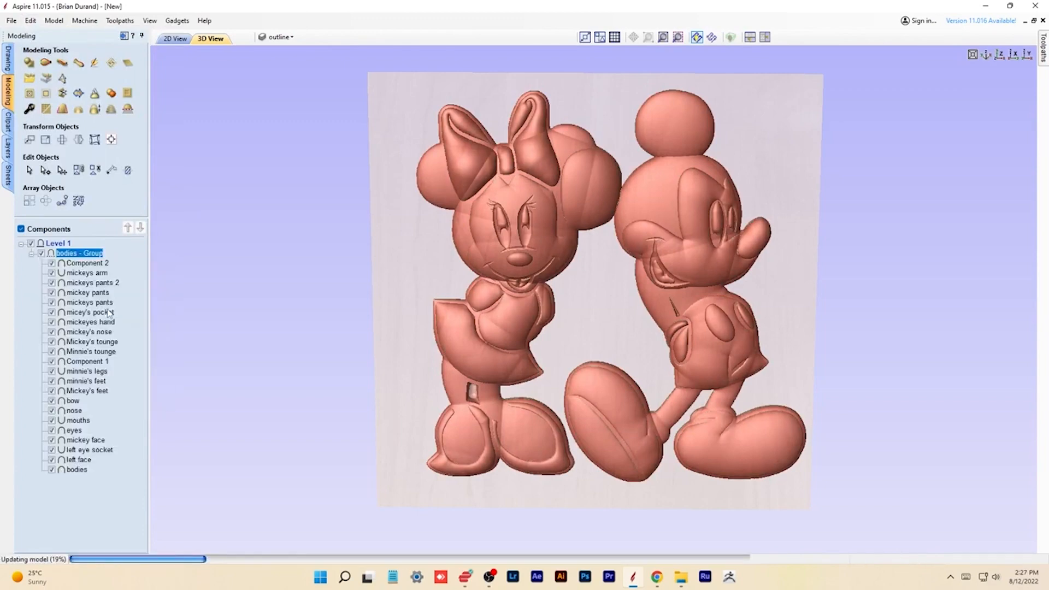
pyautogui.click(32, 254)
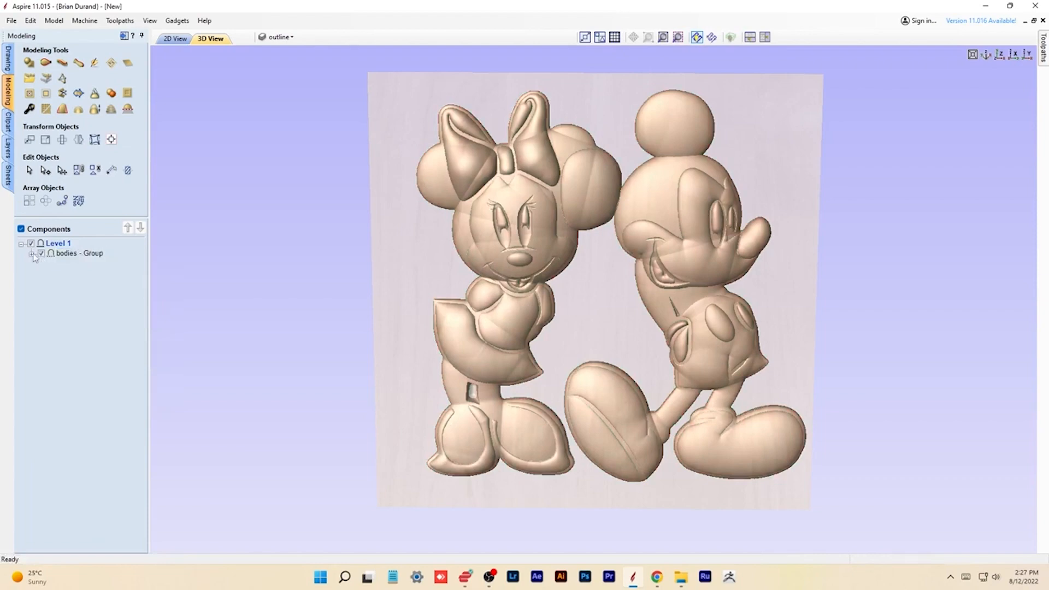
# Duplicate the bodies group and hide the original so only the copy stays active
pyautogui.click(81, 254)
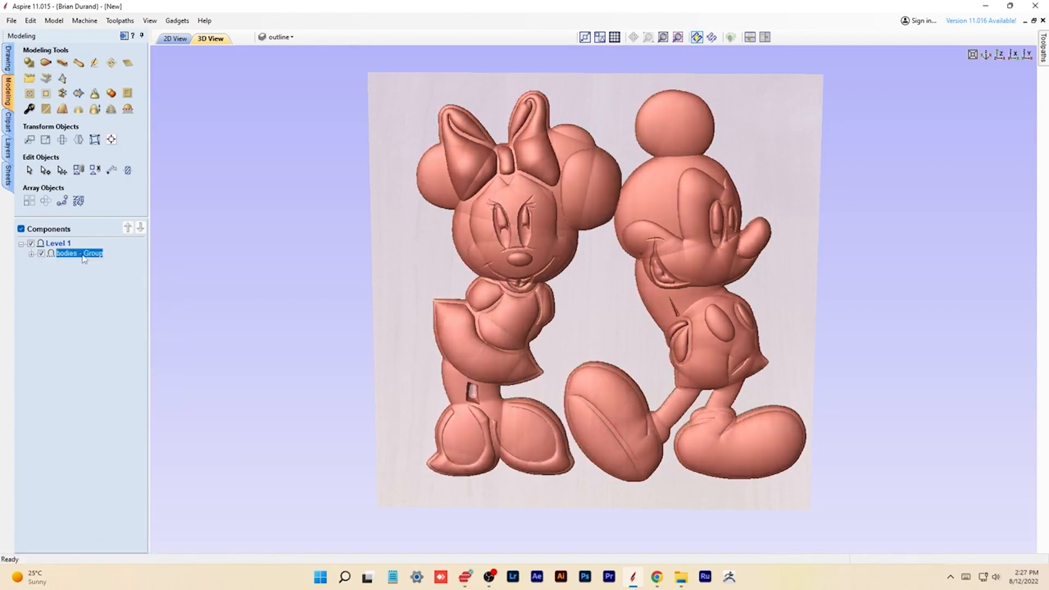
pyautogui.rightClick(82, 255)
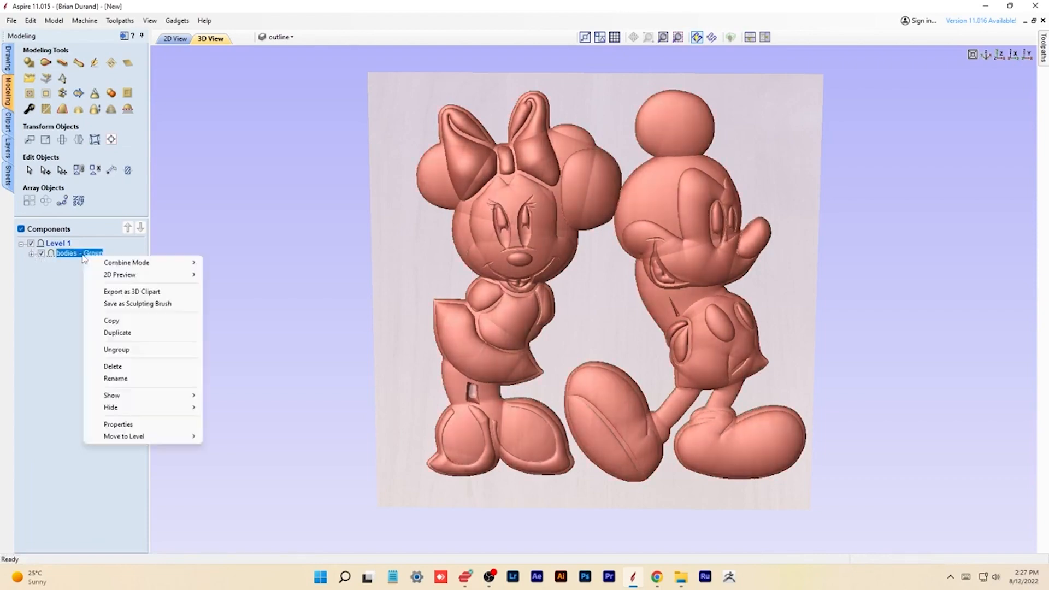
pyautogui.click(143, 332)
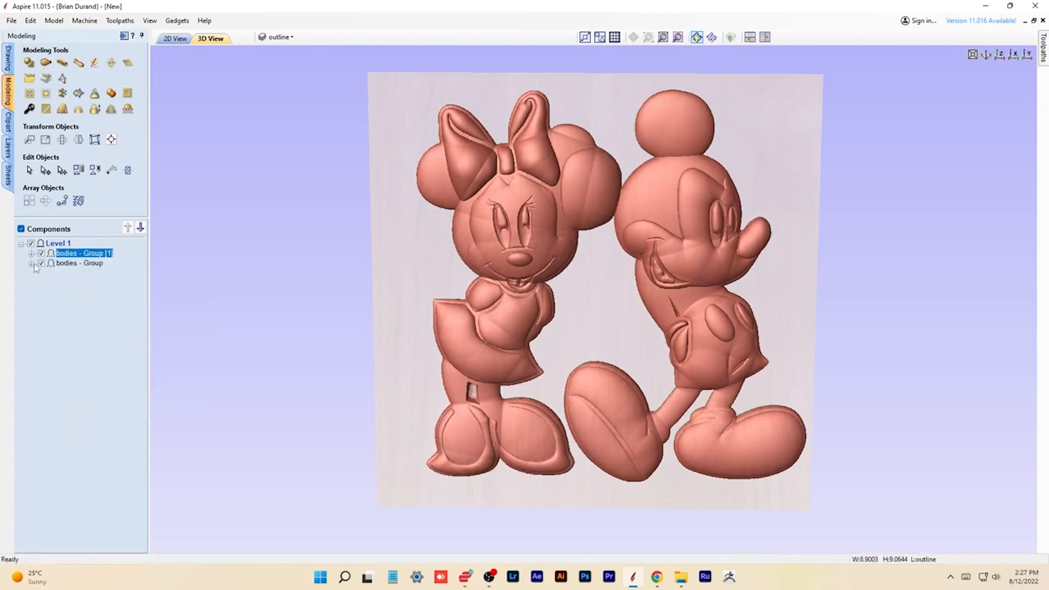
pyautogui.click(31, 263)
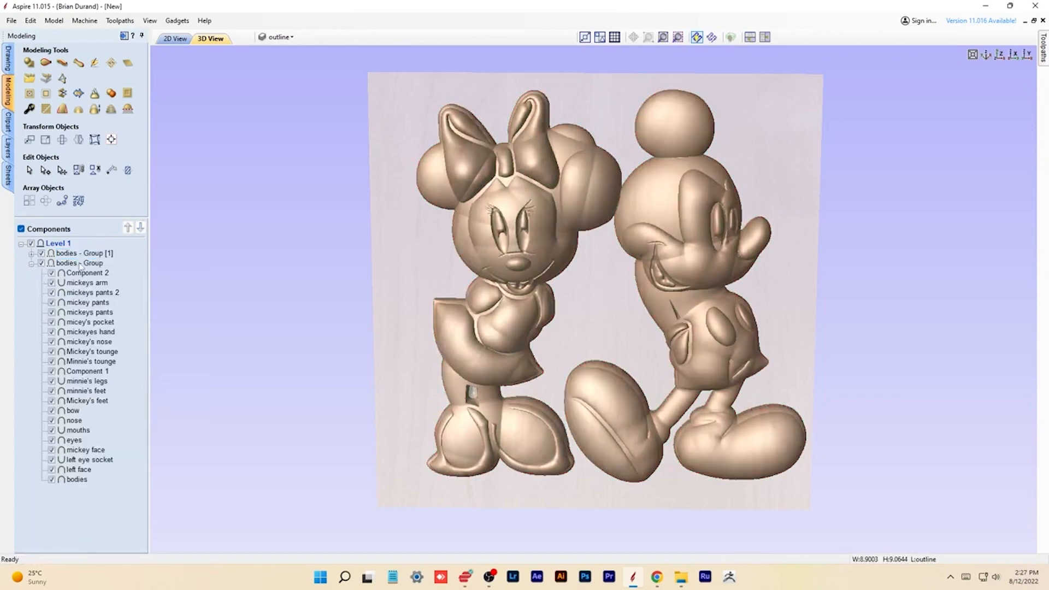
pyautogui.click(41, 263)
pyautogui.click(32, 263)
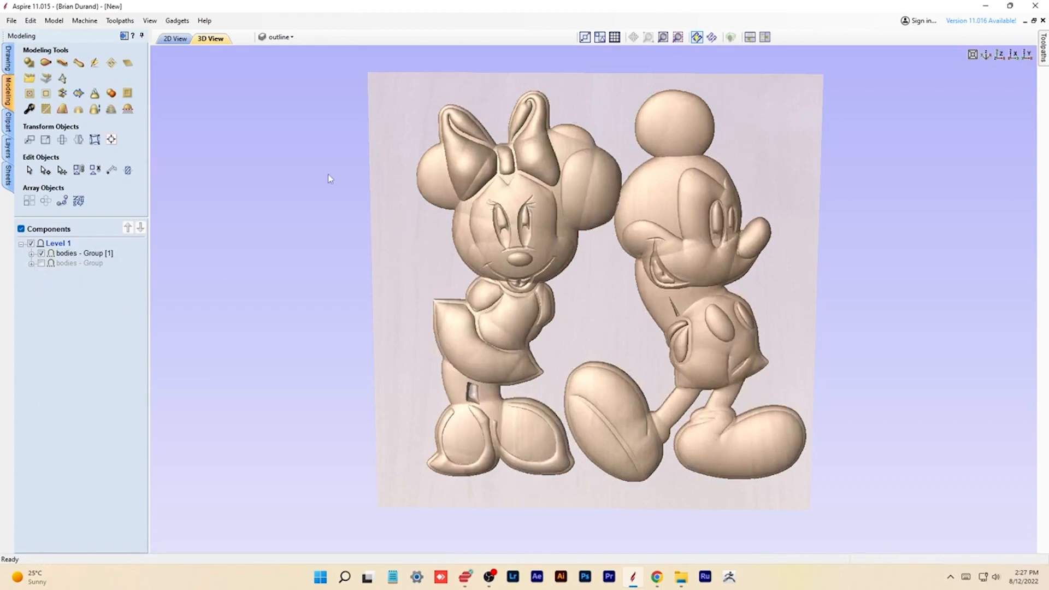
# Start sculpting the duplicated group as a baked component and smooth the seams around Minnie's head with the Smooth tool
pyautogui.moveTo(392, 168); pyautogui.dragTo(449, 174)
pyautogui.click(94, 62)
pyautogui.click(496, 306)
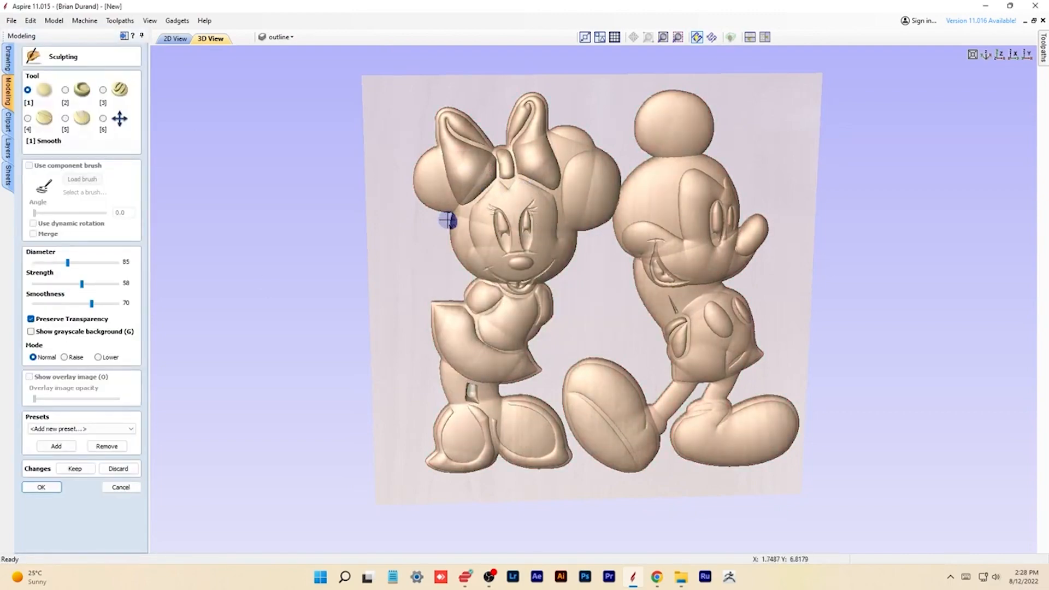
pyautogui.scroll(5, 447, 220)
pyautogui.moveTo(548, 217)
pyautogui.mouseDown()
pyautogui.moveTo(594, 163)
pyautogui.moveTo(570, 186)
pyautogui.moveTo(573, 202)
pyautogui.mouseUp()
pyautogui.scroll(1, 592, 166)
pyautogui.moveTo(667, 175); pyautogui.dragTo(718, 159)
pyautogui.moveTo(797, 117)
pyautogui.mouseDown()
pyautogui.moveTo(744, 105)
pyautogui.moveTo(786, 228)
pyautogui.moveTo(823, 171)
pyautogui.moveTo(835, 188)
pyautogui.moveTo(817, 201)
pyautogui.moveTo(828, 170)
pyautogui.moveTo(820, 227)
pyautogui.moveTo(805, 234)
pyautogui.moveTo(798, 262)
pyautogui.moveTo(824, 180)
pyautogui.moveTo(748, 253)
pyautogui.moveTo(788, 142)
pyautogui.moveTo(752, 267)
pyautogui.moveTo(728, 105)
pyautogui.moveTo(661, 127)
pyautogui.moveTo(653, 181)
pyautogui.mouseUp()
pyautogui.scroll(2, 786, 227)
pyautogui.scroll(-2, 765, 242)
pyautogui.scroll(-1, 754, 263)
pyautogui.scroll(3, 752, 232)
# Lower the Smooth tool's strength to 24 and smoothness to 48, and continue blending the seams on the figures
pyautogui.moveTo(68, 284); pyautogui.dragTo(60, 284)
pyautogui.moveTo(78, 303); pyautogui.dragTo(73, 303)
pyautogui.moveTo(621, 143)
pyautogui.mouseDown()
pyautogui.moveTo(624, 211)
pyautogui.moveTo(552, 293)
pyautogui.mouseUp()
pyautogui.scroll(-4, 598, 373)
pyautogui.moveTo(619, 388)
pyautogui.mouseDown()
pyautogui.moveTo(677, 395)
pyautogui.moveTo(611, 405)
pyautogui.moveTo(674, 457)
pyautogui.moveTo(624, 441)
pyautogui.moveTo(557, 452)
pyautogui.moveTo(597, 532)
pyautogui.moveTo(481, 438)
pyautogui.moveTo(513, 563)
pyautogui.moveTo(572, 375)
pyautogui.moveTo(560, 248)
pyautogui.mouseUp()
pyautogui.scroll(2, 597, 531)
pyautogui.moveTo(549, 325)
pyautogui.mouseDown()
pyautogui.moveTo(487, 51)
pyautogui.moveTo(641, 115)
pyautogui.moveTo(702, 234)
pyautogui.mouseUp()
pyautogui.scroll(-1, 571, 261)
pyautogui.moveTo(686, 284)
pyautogui.mouseDown()
pyautogui.moveTo(628, 273)
pyautogui.moveTo(616, 290)
pyautogui.moveTo(683, 316)
pyautogui.moveTo(674, 368)
pyautogui.moveTo(692, 380)
pyautogui.moveTo(679, 426)
pyautogui.moveTo(695, 475)
pyautogui.moveTo(568, 381)
pyautogui.moveTo(658, 557)
pyautogui.mouseUp()
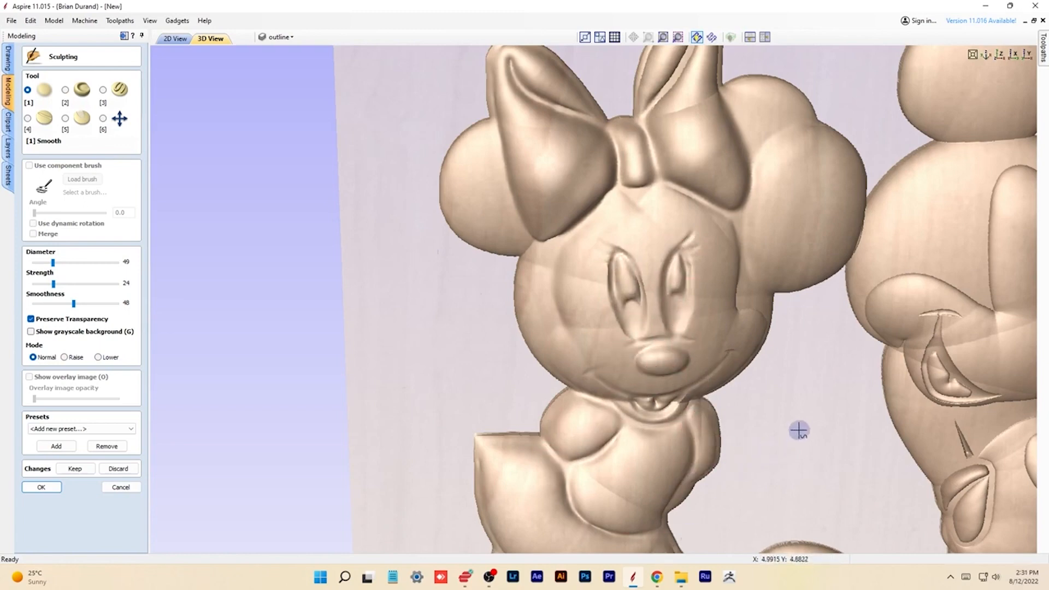
# Smooth Mickey's mouth, pants, face and head, plus the top of Minnie's ear, using brush diameters between 63 and 83
pyautogui.press('6')
pyautogui.moveTo(742, 399); pyautogui.dragTo(848, 237)
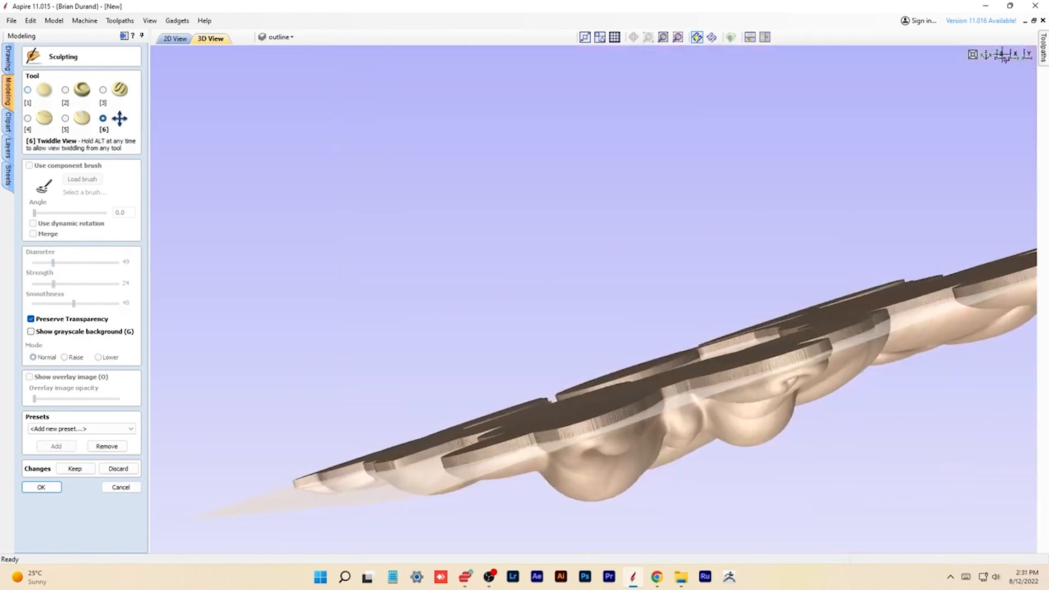
pyautogui.click(1000, 55)
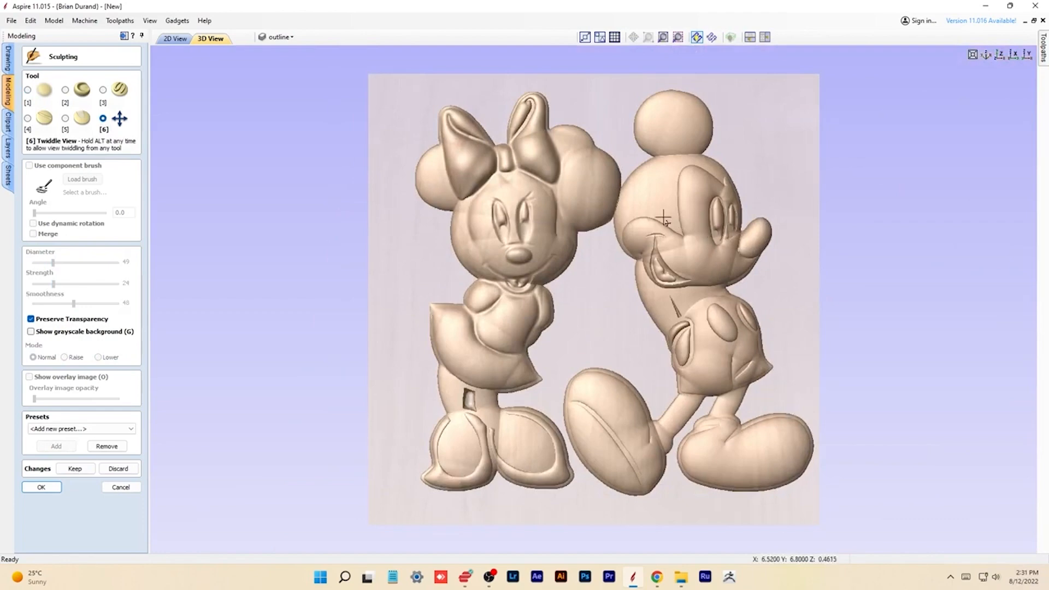
pyautogui.press('1')
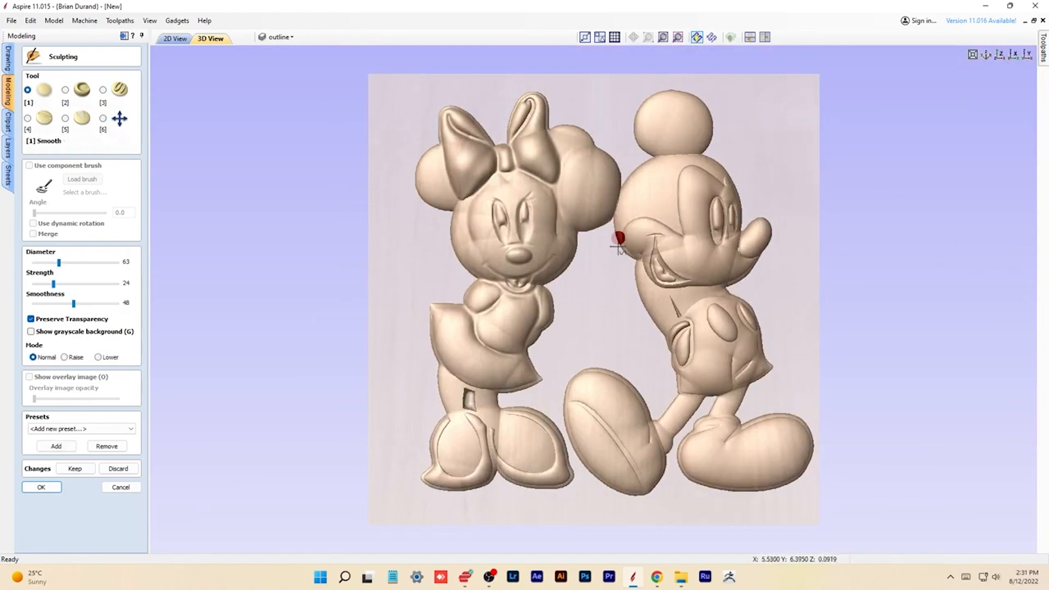
pyautogui.moveTo(665, 266)
pyautogui.mouseDown()
pyautogui.moveTo(656, 288)
pyautogui.moveTo(743, 380)
pyautogui.mouseUp()
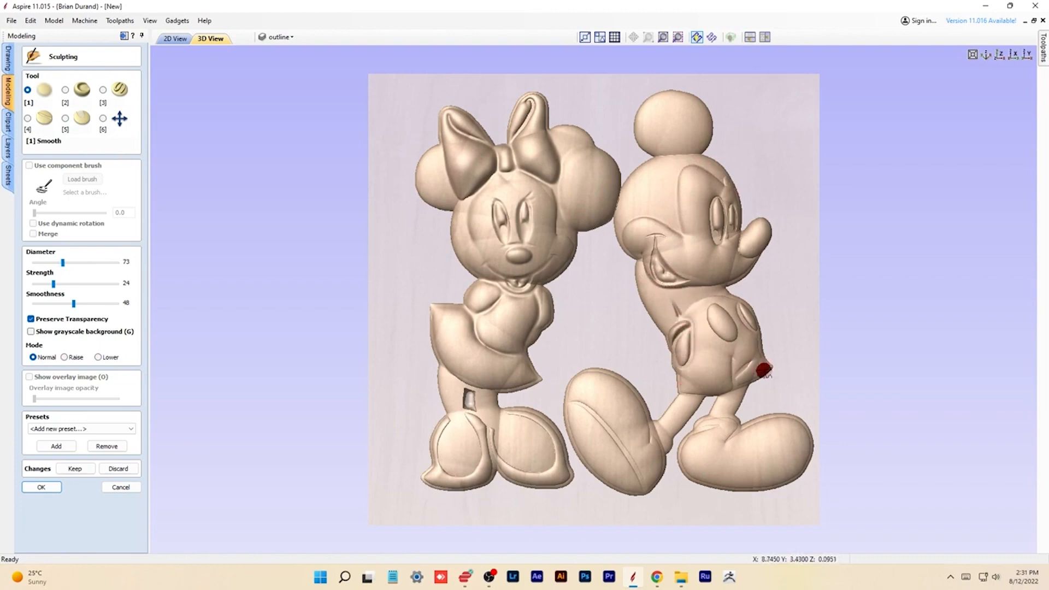
pyautogui.moveTo(734, 245)
pyautogui.mouseDown()
pyautogui.moveTo(752, 257)
pyautogui.moveTo(737, 251)
pyautogui.moveTo(722, 181)
pyautogui.moveTo(681, 154)
pyautogui.mouseUp()
pyautogui.press('w')
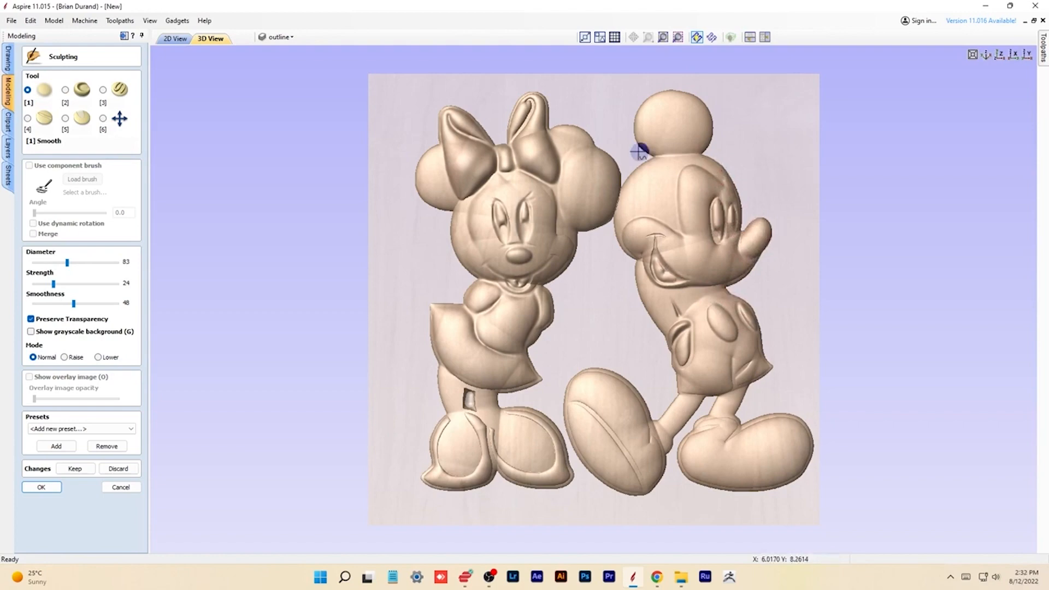
pyautogui.moveTo(565, 129)
pyautogui.mouseDown()
pyautogui.moveTo(581, 135)
pyautogui.moveTo(563, 151)
pyautogui.mouseUp()
pyautogui.press('q')
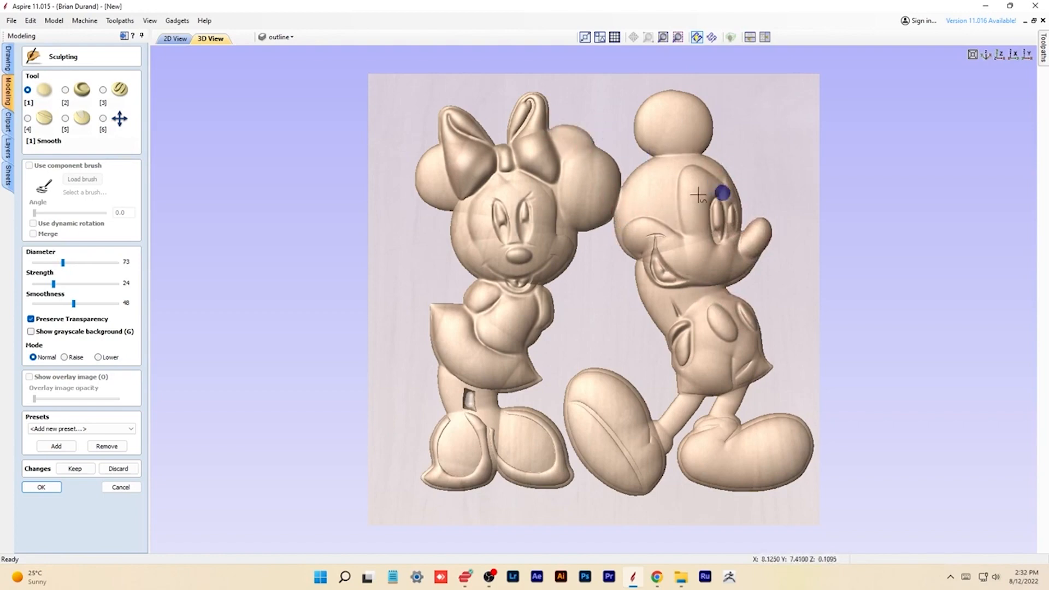
# Enlarge the smoothing brush to a diameter of 103 and smooth Minnie's cheeks and chin
pyautogui.press('w')
pyautogui.press('w')
pyautogui.press('w')
pyautogui.moveTo(487, 240); pyautogui.dragTo(521, 275)
pyautogui.moveTo(474, 222); pyautogui.dragTo(462, 217)
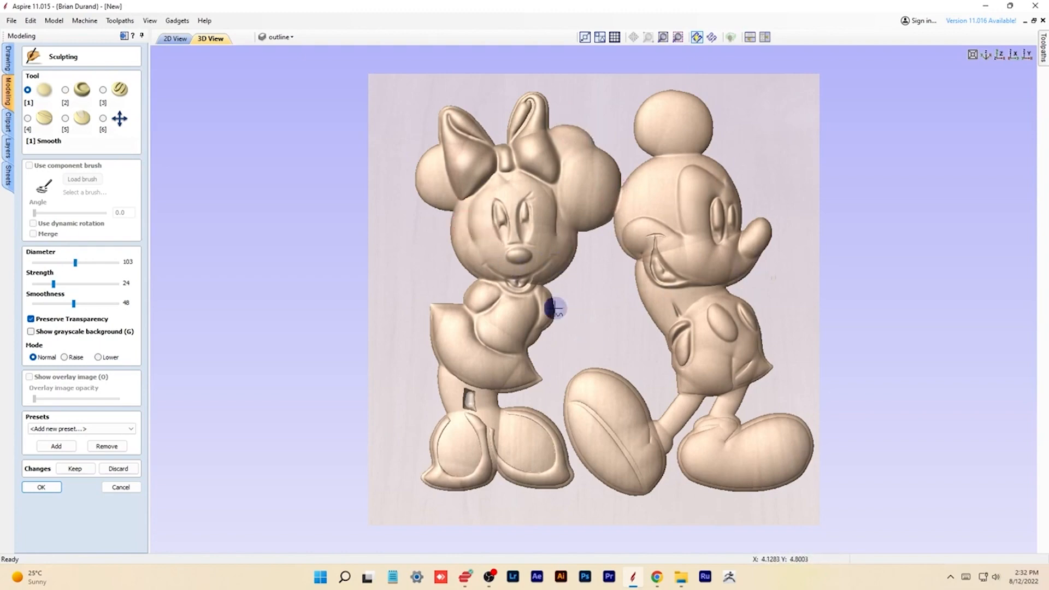
# Smooth Minnie's dress and legs and the shoes, and blend Mickey's mouth with the brush enlarged to a diameter of 121
pyautogui.moveTo(510, 335)
pyautogui.mouseDown()
pyautogui.moveTo(551, 303)
pyautogui.moveTo(498, 381)
pyautogui.moveTo(470, 395)
pyautogui.moveTo(441, 437)
pyautogui.moveTo(526, 468)
pyautogui.moveTo(496, 461)
pyautogui.moveTo(457, 482)
pyautogui.moveTo(622, 402)
pyautogui.moveTo(656, 463)
pyautogui.moveTo(716, 321)
pyautogui.moveTo(683, 334)
pyautogui.moveTo(795, 421)
pyautogui.moveTo(665, 436)
pyautogui.moveTo(810, 446)
pyautogui.mouseUp()
pyautogui.press('w')
pyautogui.press('w')
pyautogui.moveTo(658, 240); pyautogui.dragTo(667, 287)
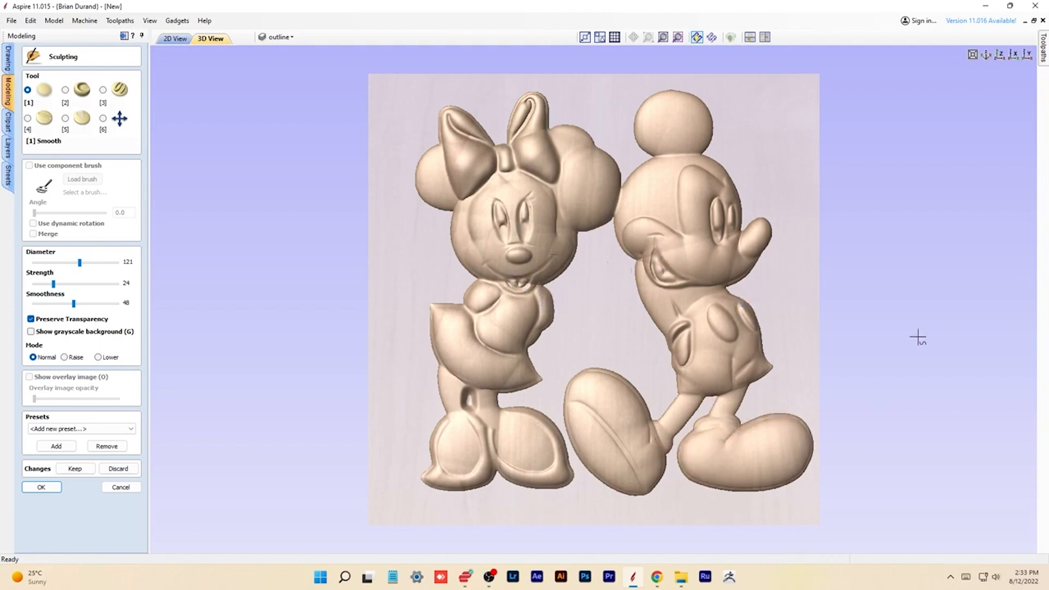
# Smooth both loops of Minnie's bow and the area where it meets her ear and head with the 121-diameter brush
pyautogui.press('6')
pyautogui.moveTo(837, 333); pyautogui.dragTo(731, 294)
pyautogui.moveTo(780, 355); pyautogui.dragTo(769, 452, button='right')
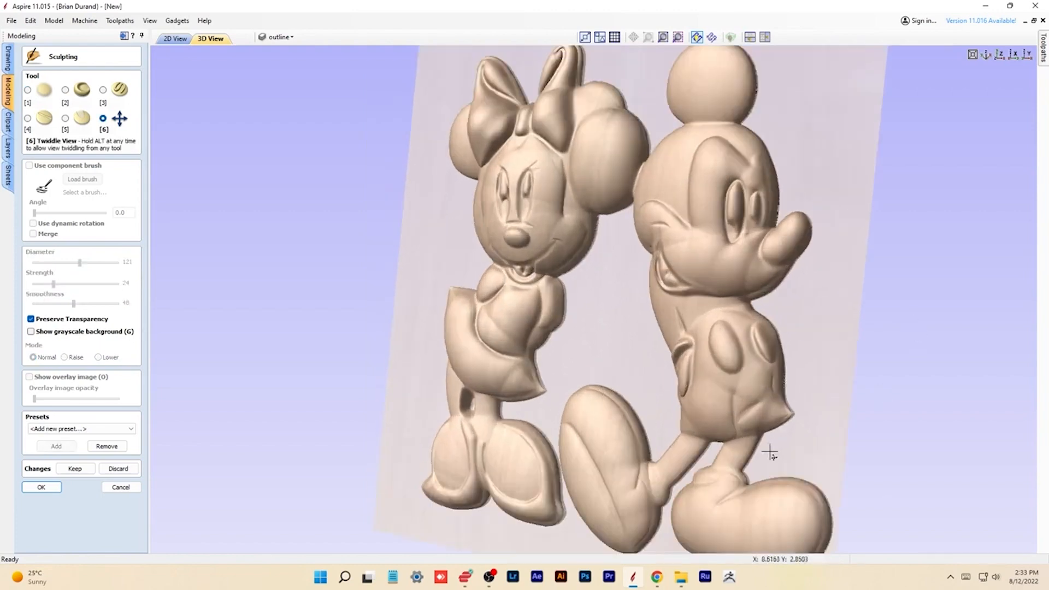
pyautogui.press('1')
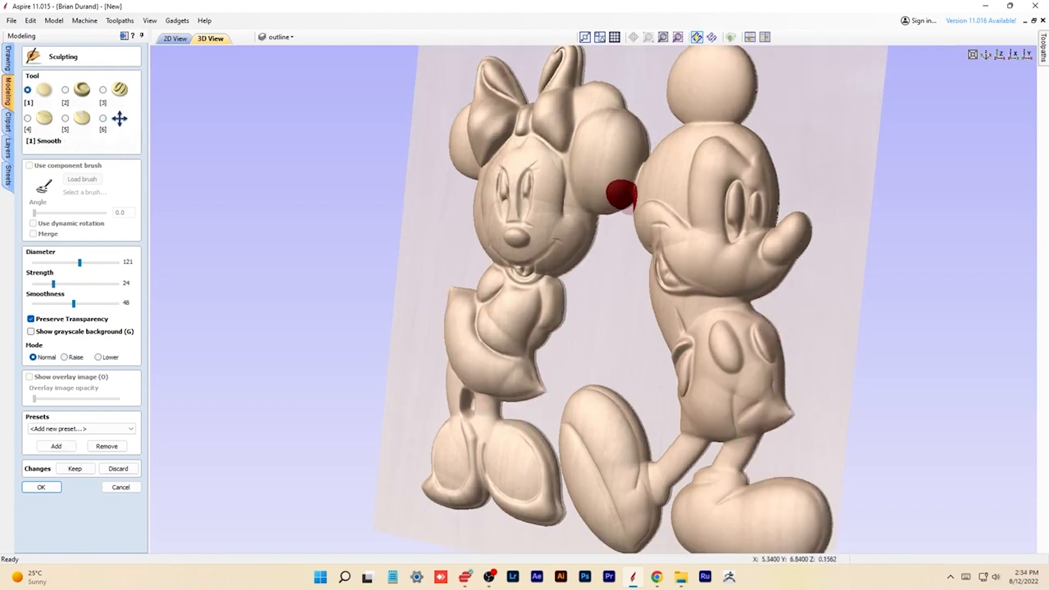
pyautogui.click(998, 54)
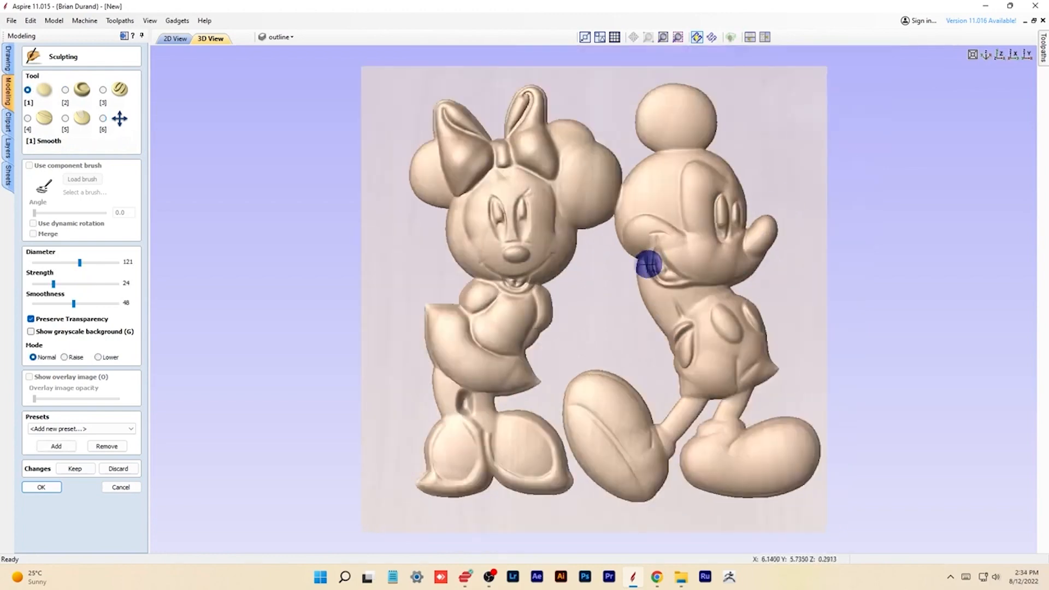
pyautogui.moveTo(525, 109)
pyautogui.mouseDown()
pyautogui.moveTo(523, 119)
pyautogui.moveTo(527, 103)
pyautogui.mouseUp()
pyautogui.moveTo(454, 112); pyautogui.dragTo(465, 157)
pyautogui.moveTo(435, 206)
pyautogui.mouseDown()
pyautogui.moveTo(484, 158)
pyautogui.moveTo(539, 162)
pyautogui.moveTo(538, 173)
pyautogui.mouseUp()
# Keep the sculpting changes, finish sculpting, and switch the workspace to toolpath creation
pyautogui.click(77, 467)
pyautogui.click(49, 487)
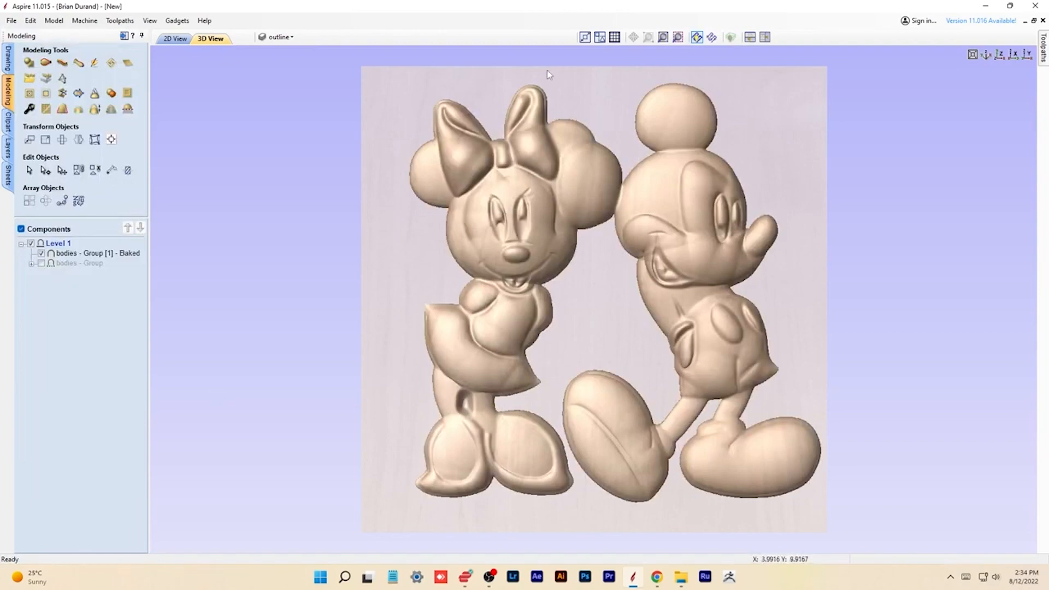
pyautogui.click(124, 37)
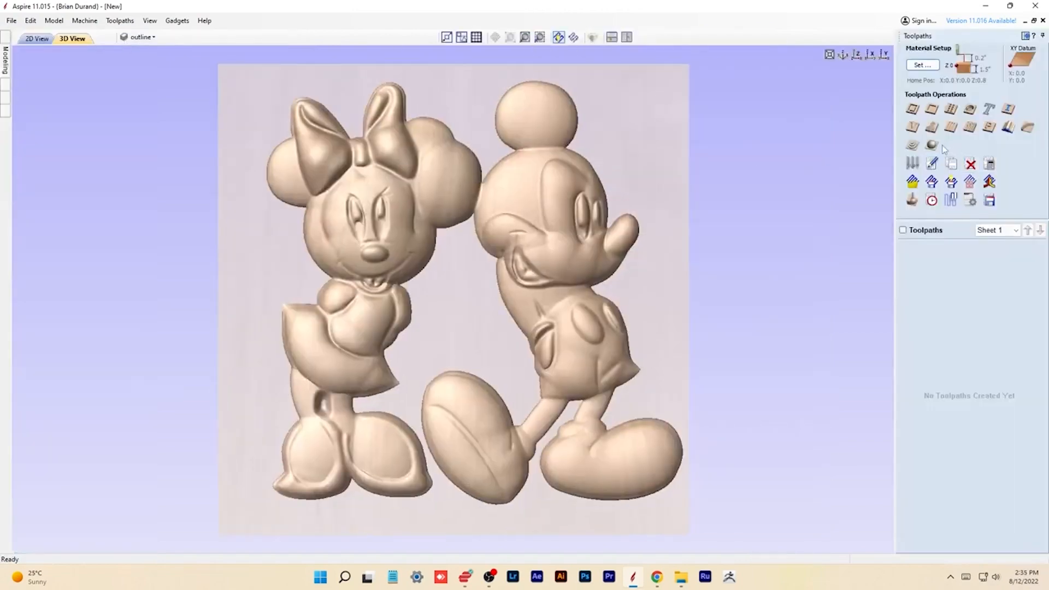
# Accept the material setup, remove the 1/16-inch ball nose from the finish machining tools, and calculate the toolpath with only the 1/8-inch ball nose
pyautogui.click(937, 146)
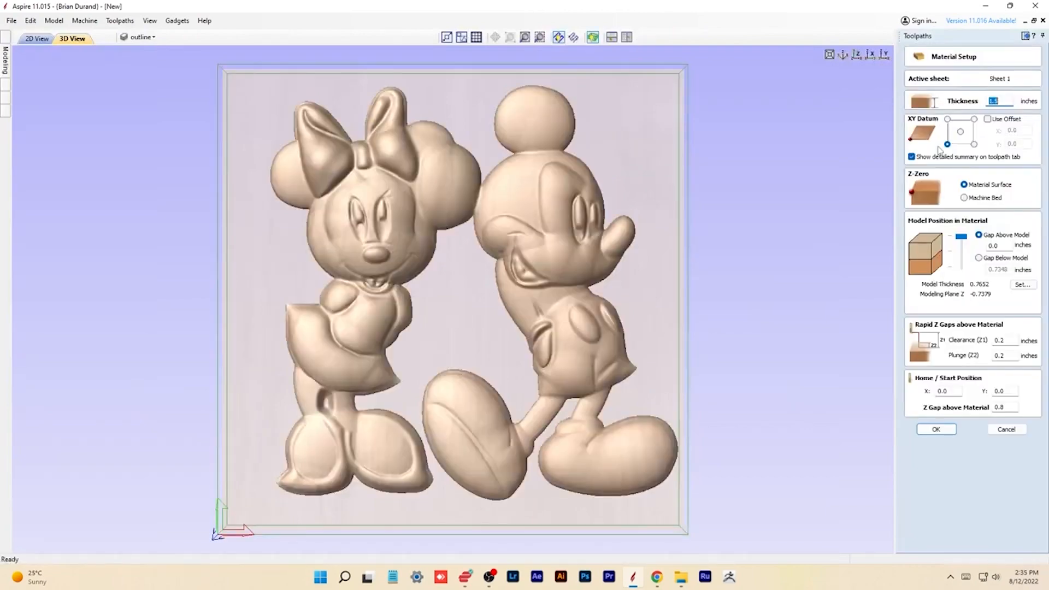
pyautogui.click(948, 430)
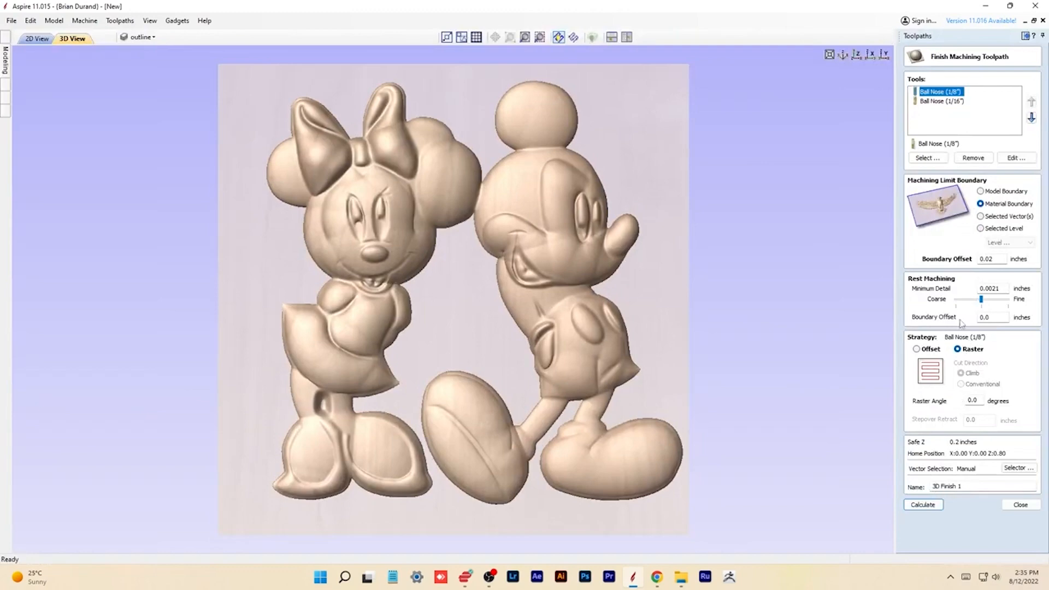
pyautogui.click(954, 102)
pyautogui.click(972, 158)
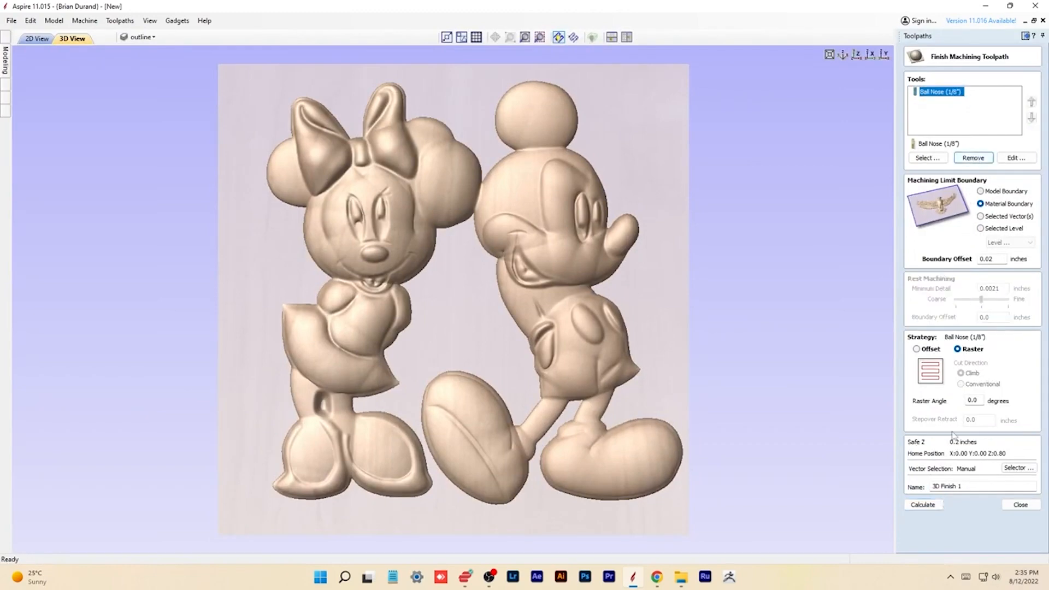
pyautogui.click(922, 504)
# Reset the toolpath preview and simulate all toolpaths on the material block to inspect the carved relief
pyautogui.click(954, 262)
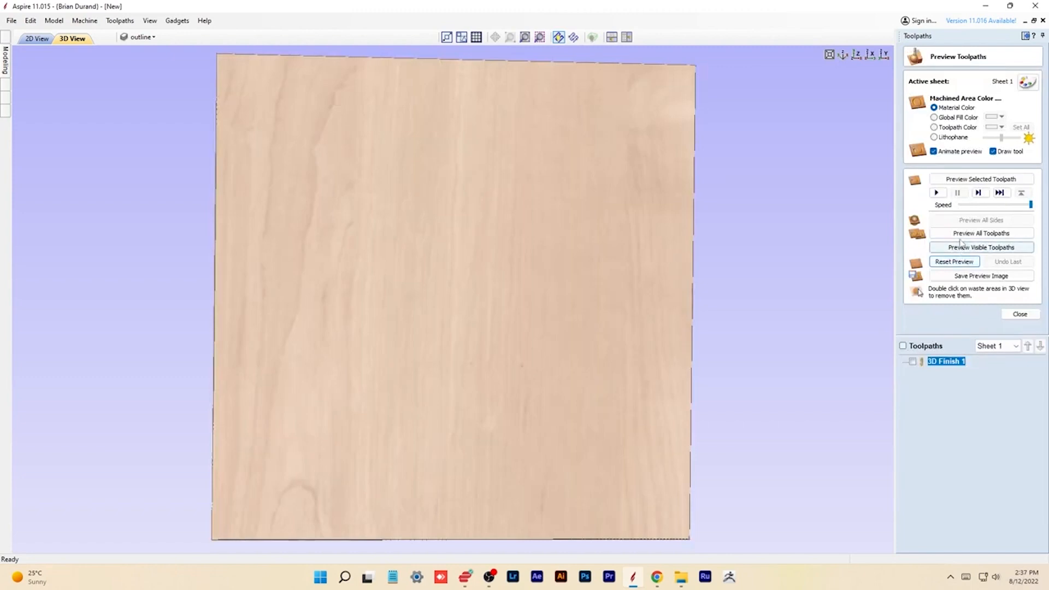
pyautogui.click(961, 235)
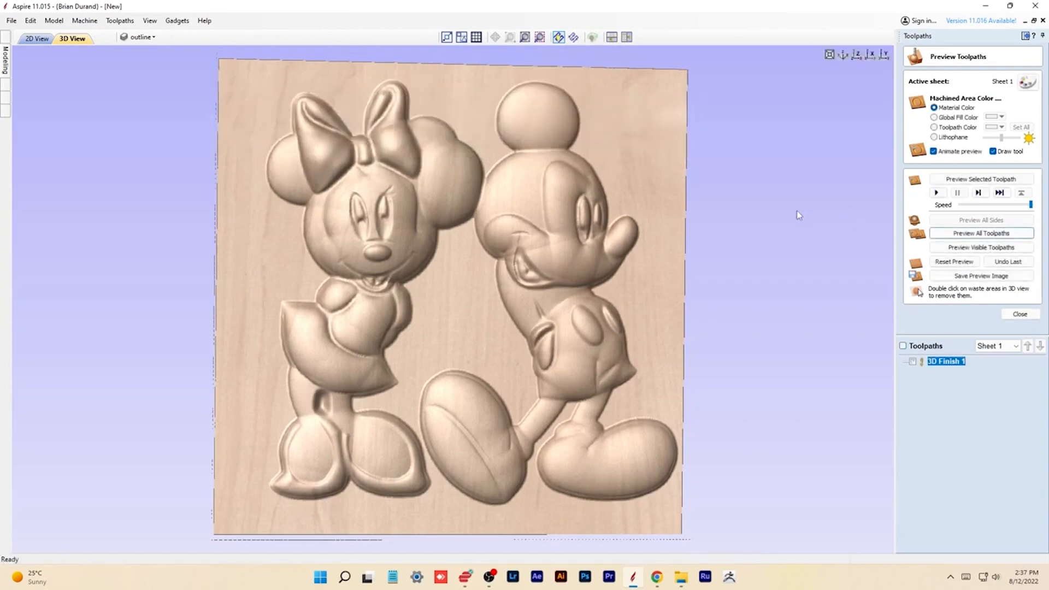
pyautogui.moveTo(785, 222); pyautogui.dragTo(712, 238)
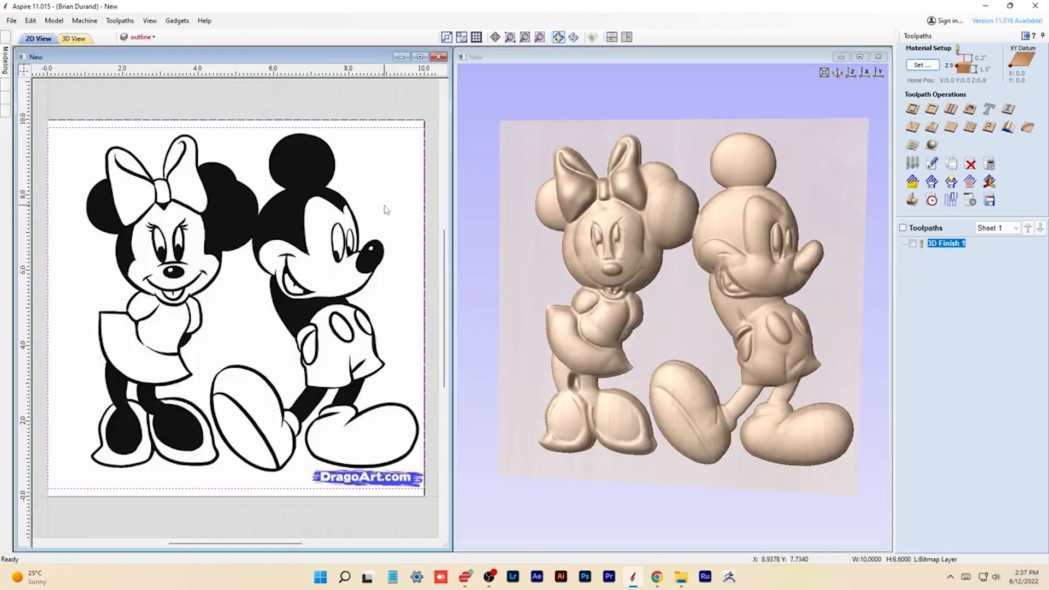